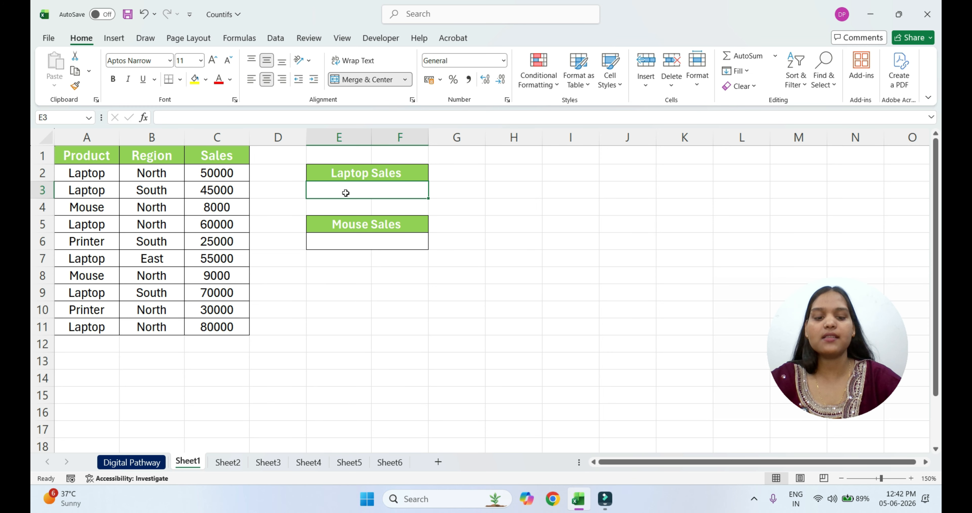
Start a COUNTIFS formula in the cell under Laptop Sales with range A1:A11 and criterion "Laptop"
{"action": "type", "text": "=cou"}
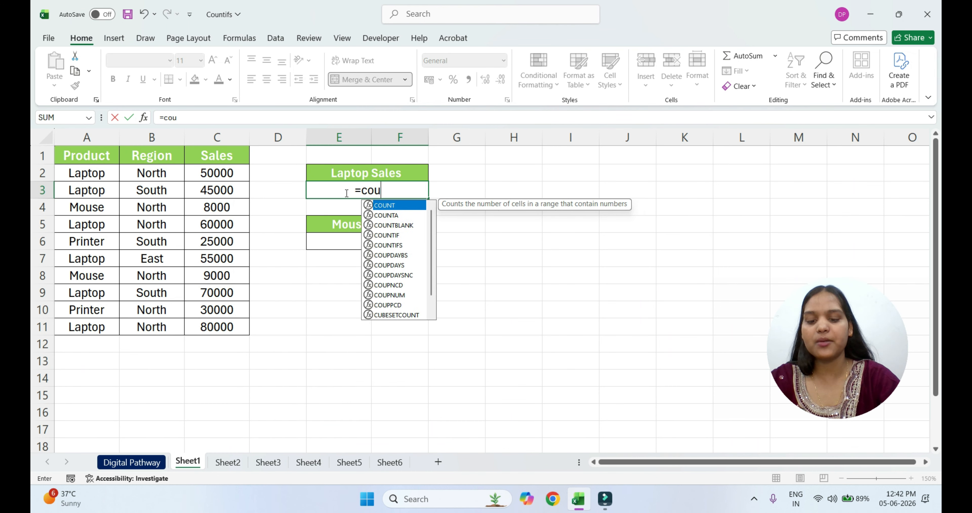
{"action": "type", "text": "ntifs"}
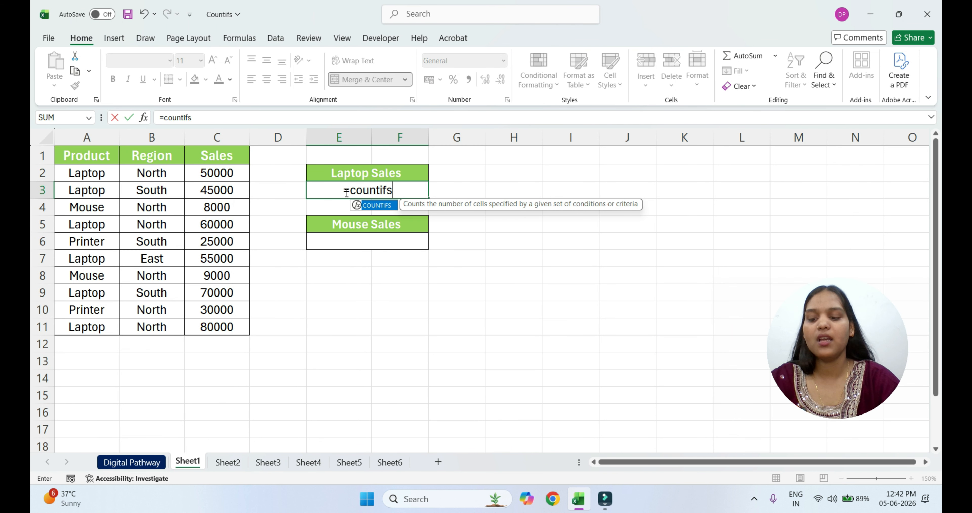
{"action": "key", "text": "Tab"}
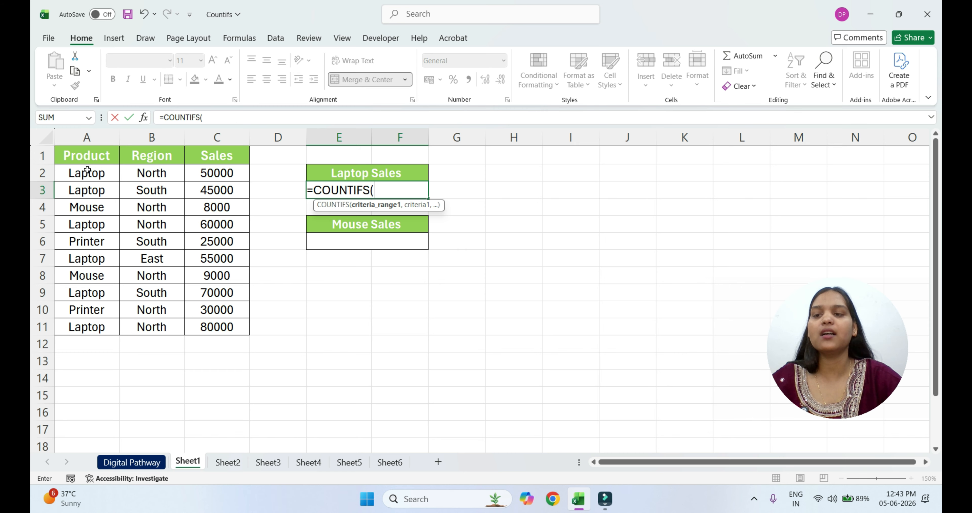
{"action": "left_click_drag", "start_coordinate": [87, 156], "coordinate": [111, 325]}
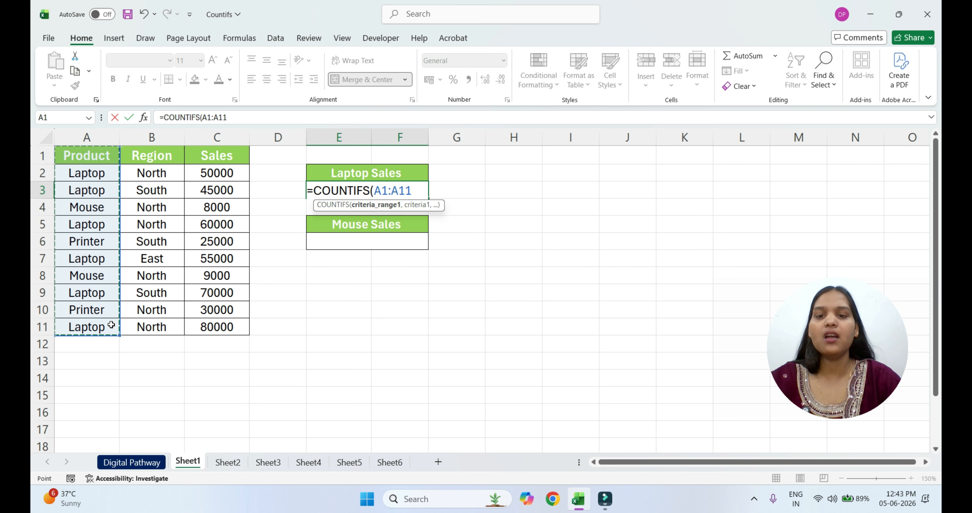
{"action": "type", "text": ","}
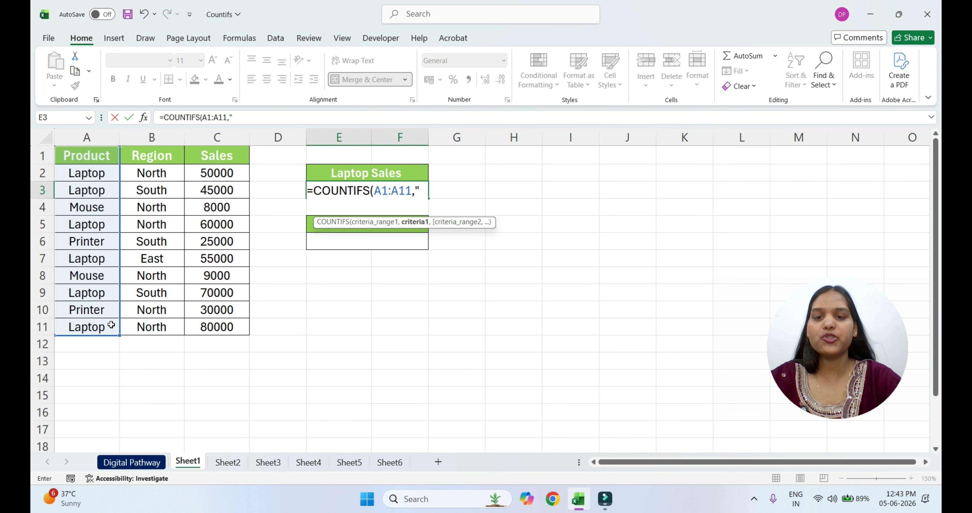
{"action": "type", "text": "\"La"}
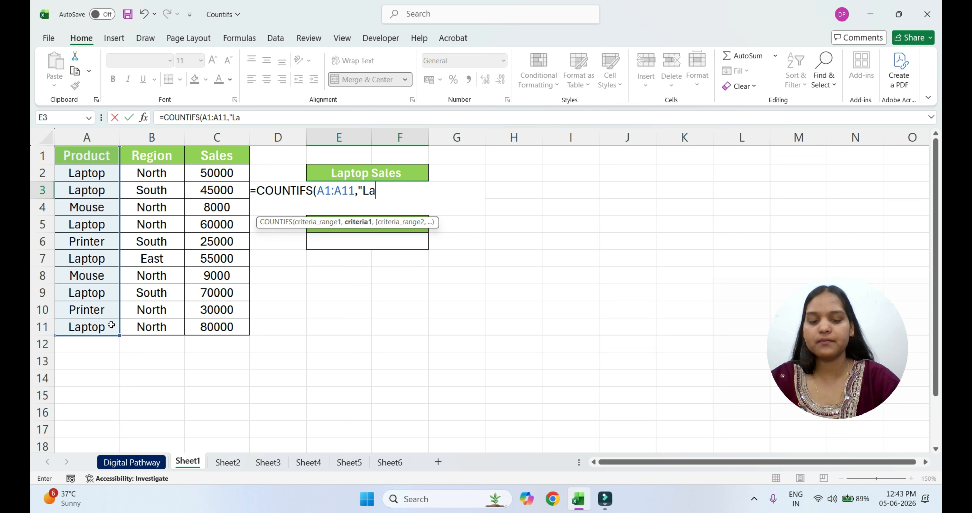
{"action": "type", "text": "ptop\","}
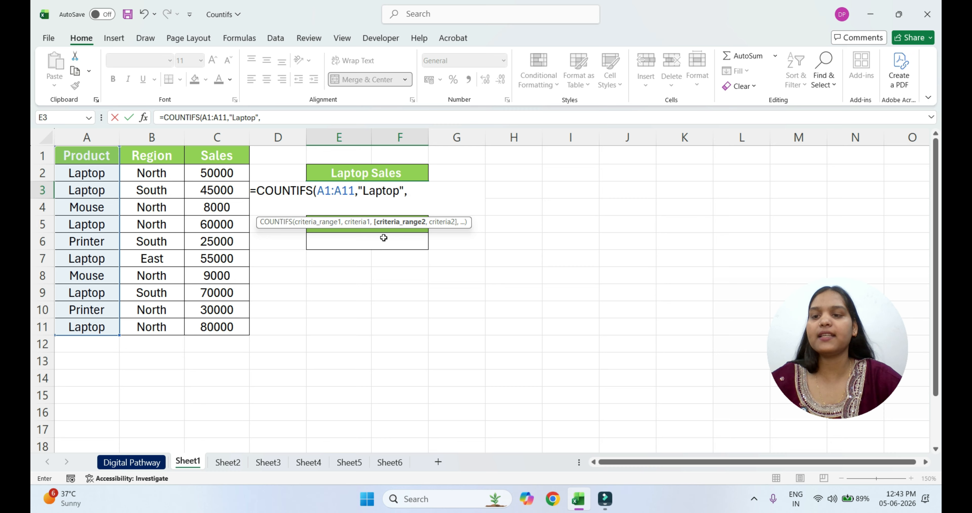
Complete the Laptop Sales formula with second range B1:B11 and criterion "North", and enter it
{"action": "left_click_drag", "start_coordinate": [158, 153], "coordinate": [167, 324]}
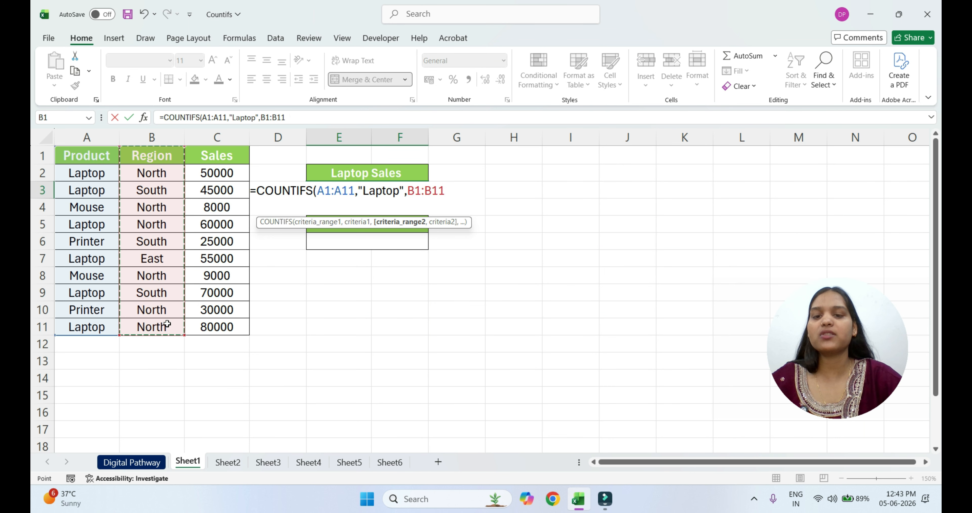
{"action": "type", "text": ","}
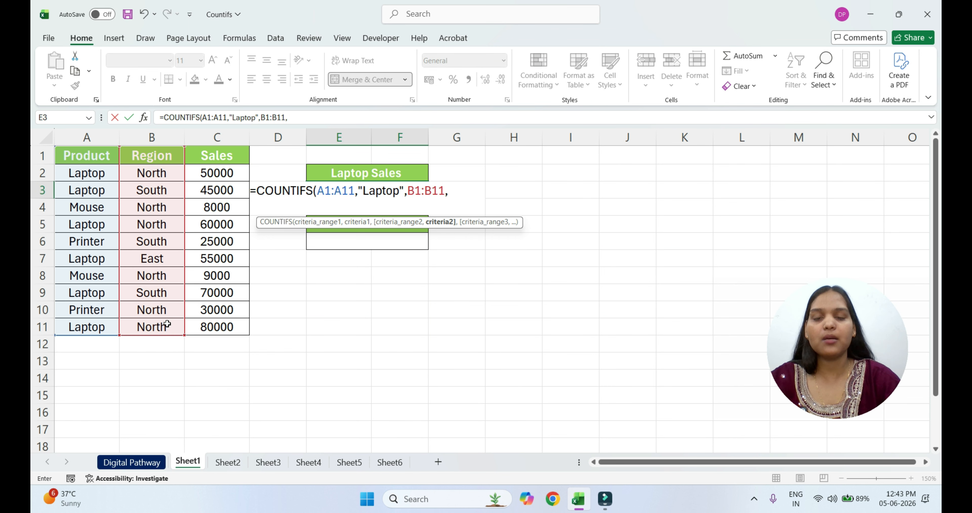
{"action": "type", "text": "\"N"}
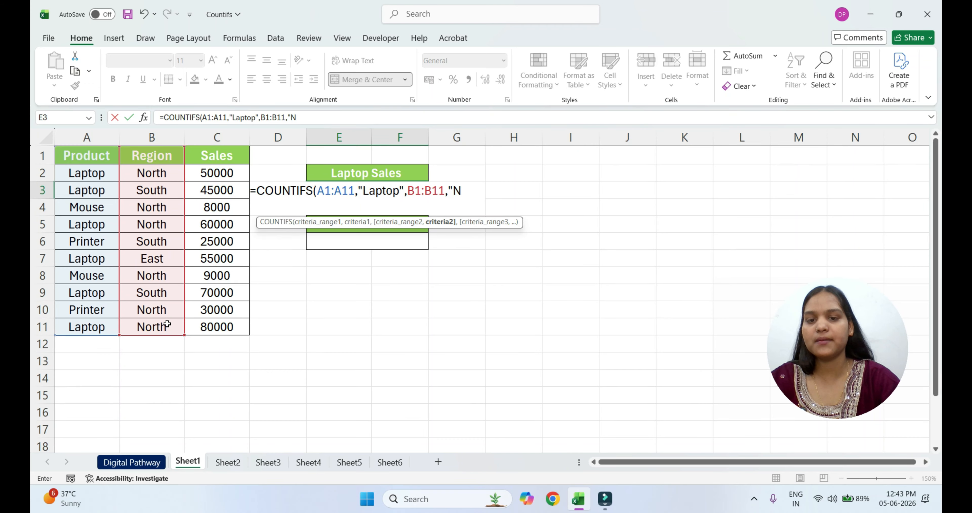
{"action": "type", "text": "orth"}
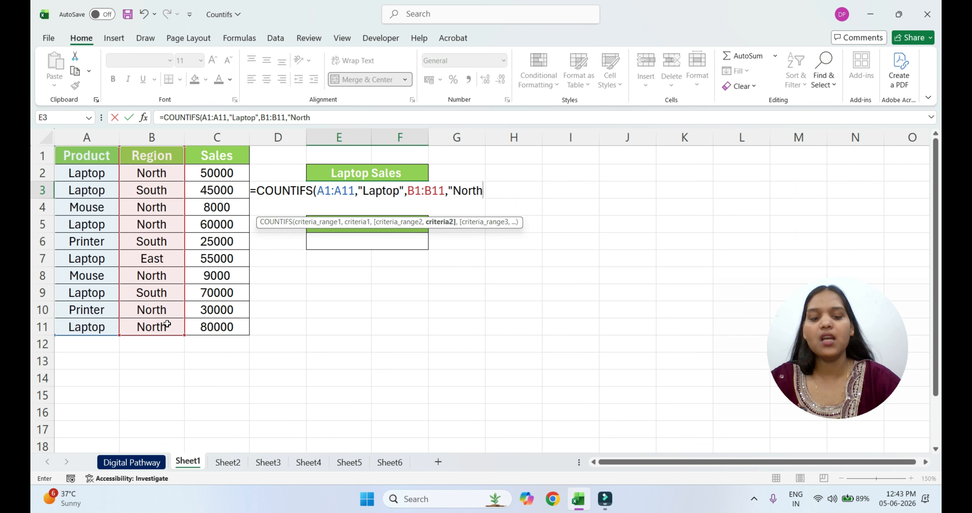
{"action": "type", "text": "\")"}
{"action": "key", "text": "Return"}
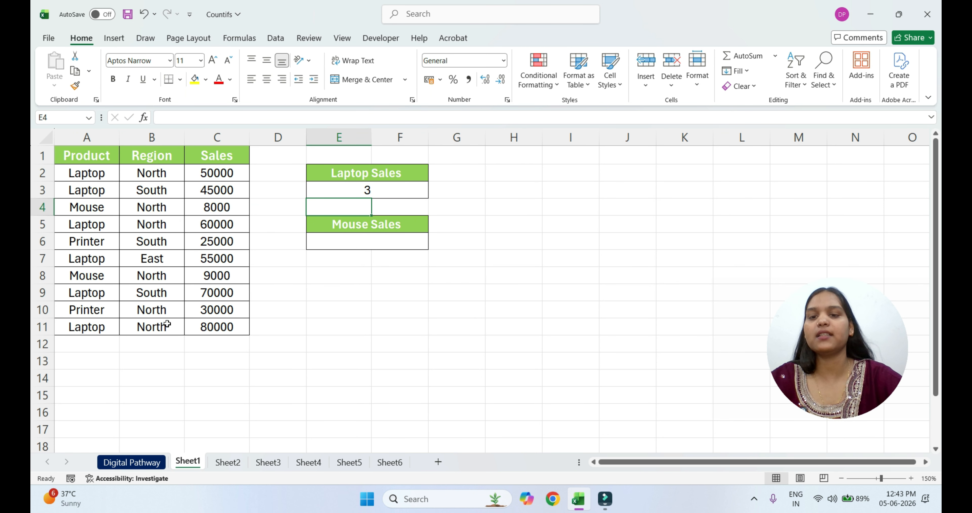
{"action": "left_click", "coordinate": [391, 191]}
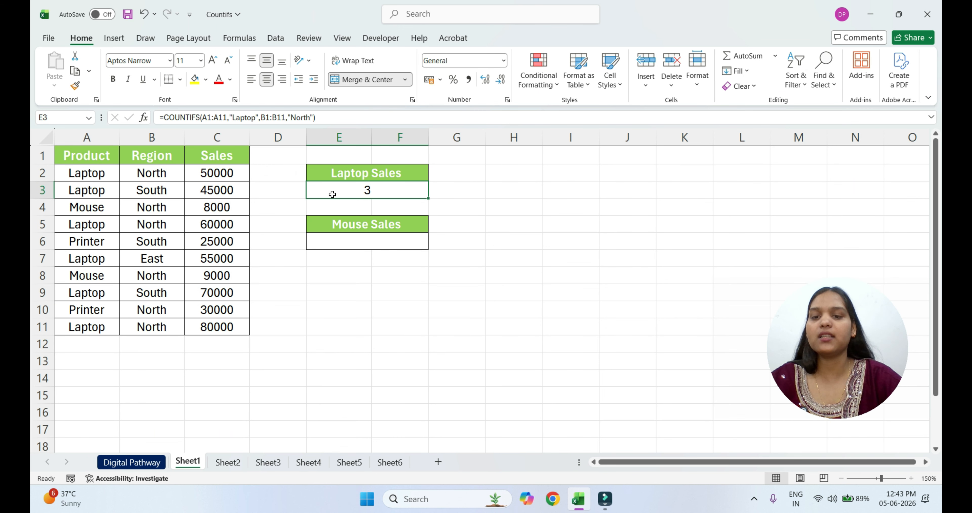
Start a COUNTIFS formula in the cell under Mouse Sales with range A1:A11 and criterion "Mouse"
{"action": "left_click", "coordinate": [405, 245]}
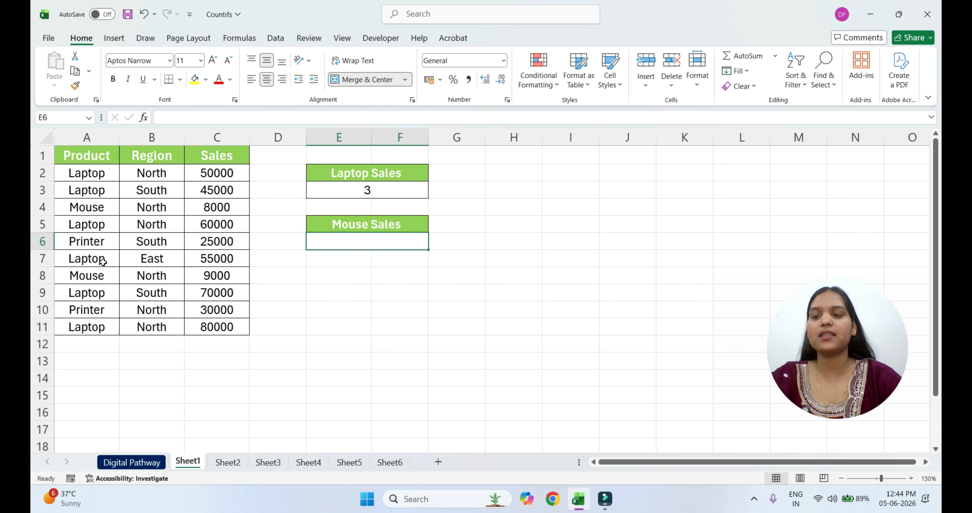
{"action": "left_click", "coordinate": [380, 241]}
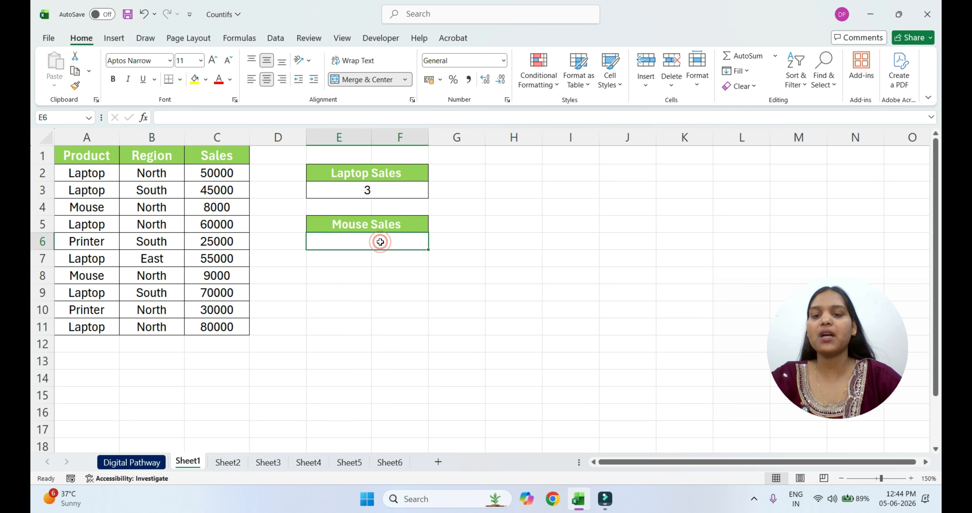
{"action": "type", "text": "="}
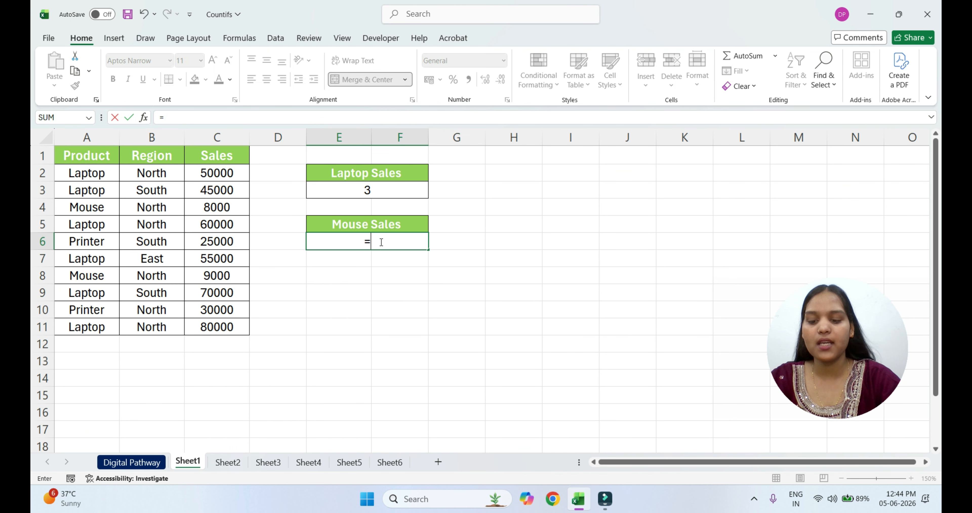
{"action": "type", "text": "countifs"}
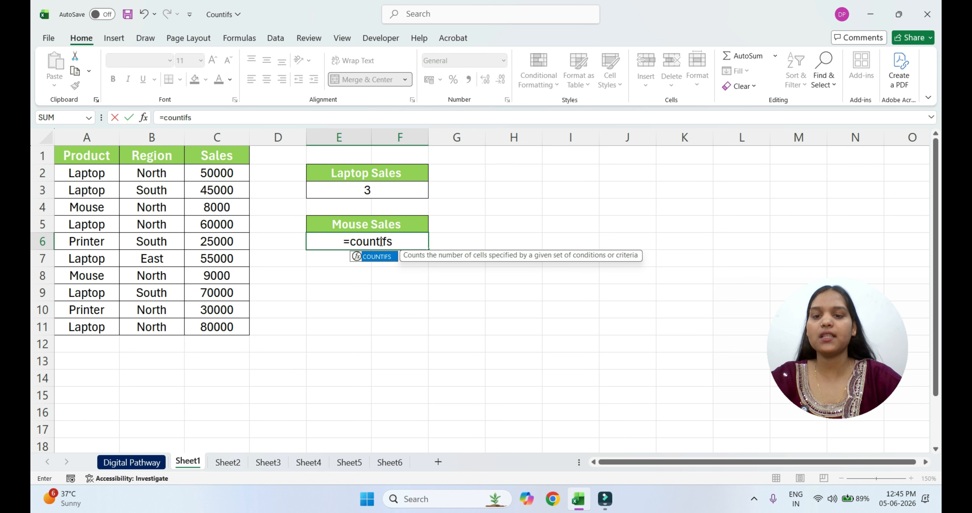
{"action": "key", "text": "Tab"}
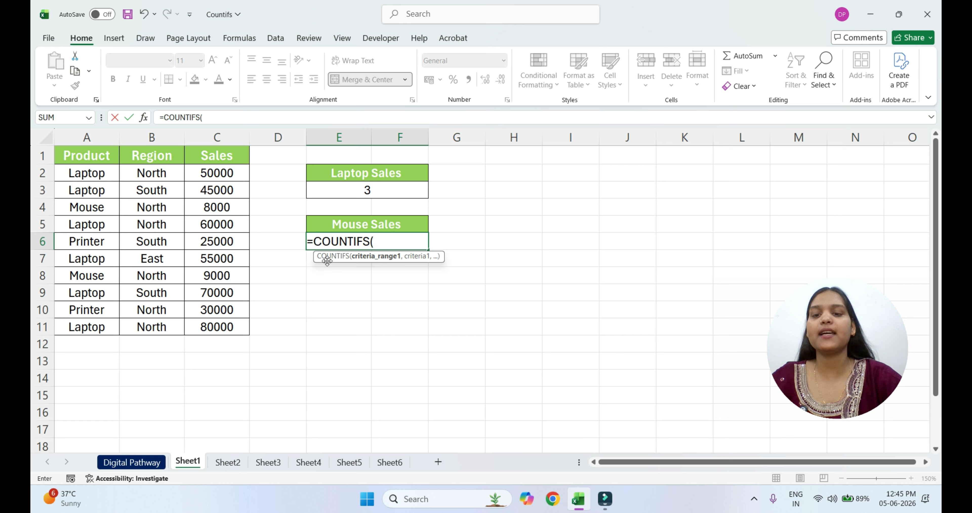
{"action": "left_click_drag", "start_coordinate": [79, 158], "coordinate": [91, 323]}
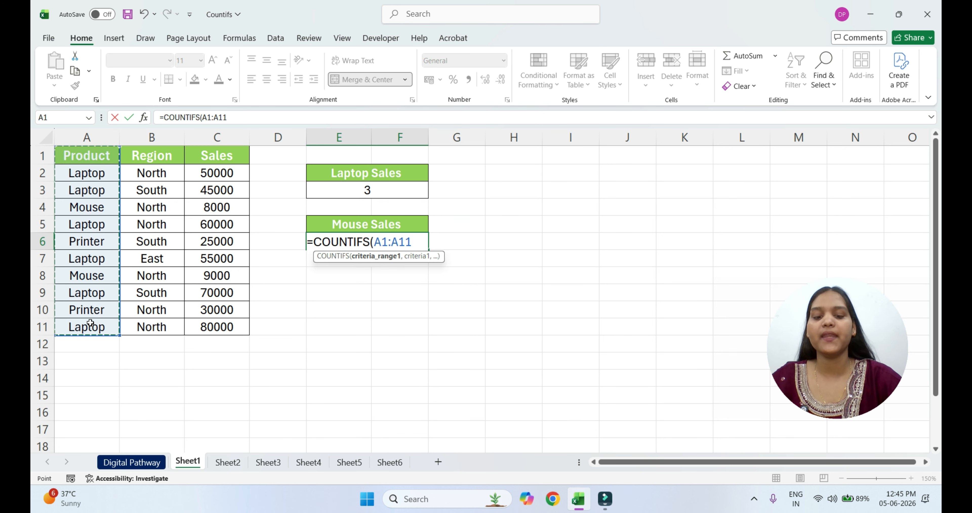
{"action": "type", "text": ",\"Mous"}
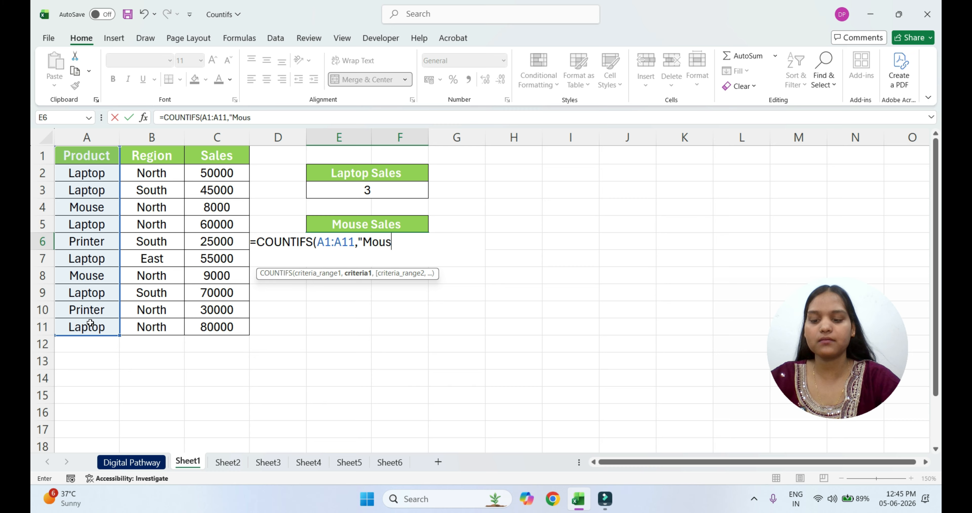
{"action": "type", "text": "e\","}
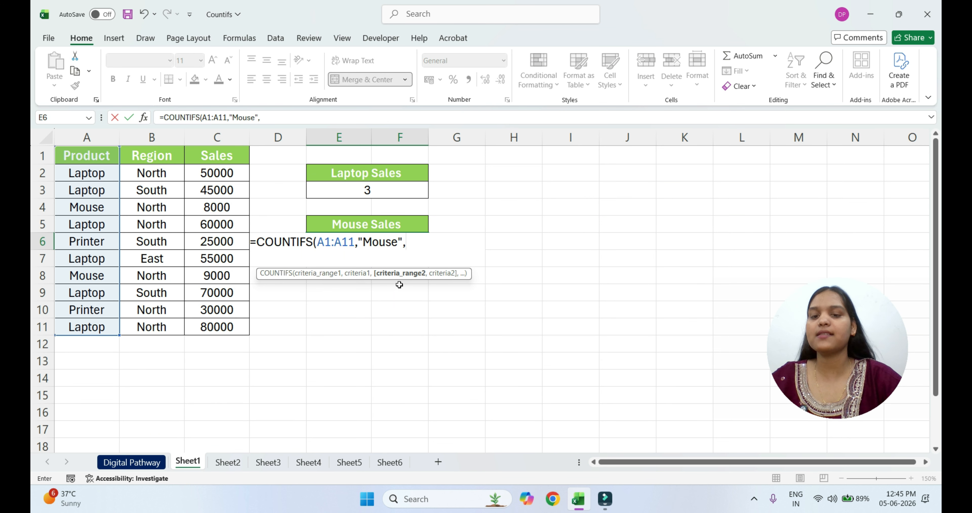
Complete the Mouse Sales formula with second range B1:B11 and criterion "North", and enter it
{"action": "left_click", "coordinate": [152, 156]}
{"action": "left_click_drag", "start_coordinate": [152, 156], "coordinate": [155, 333]}
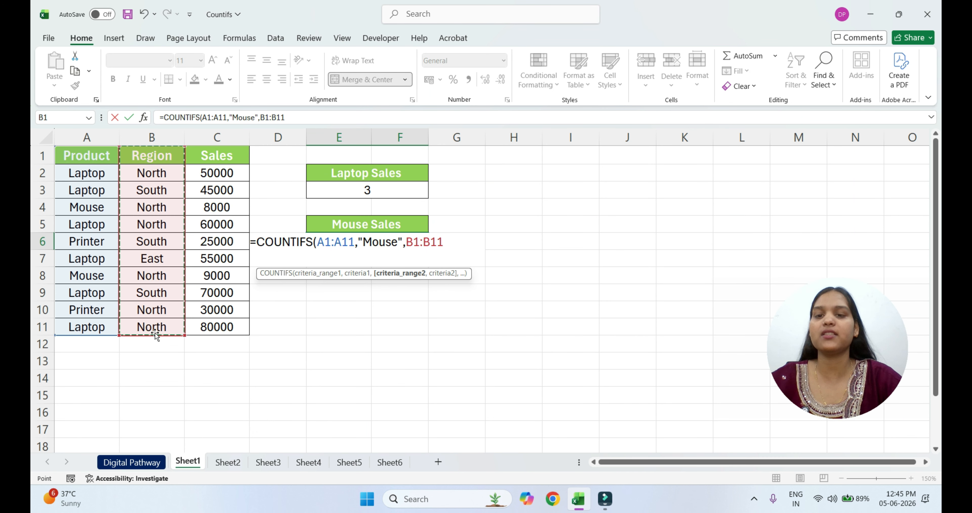
{"action": "type", "text": ","}
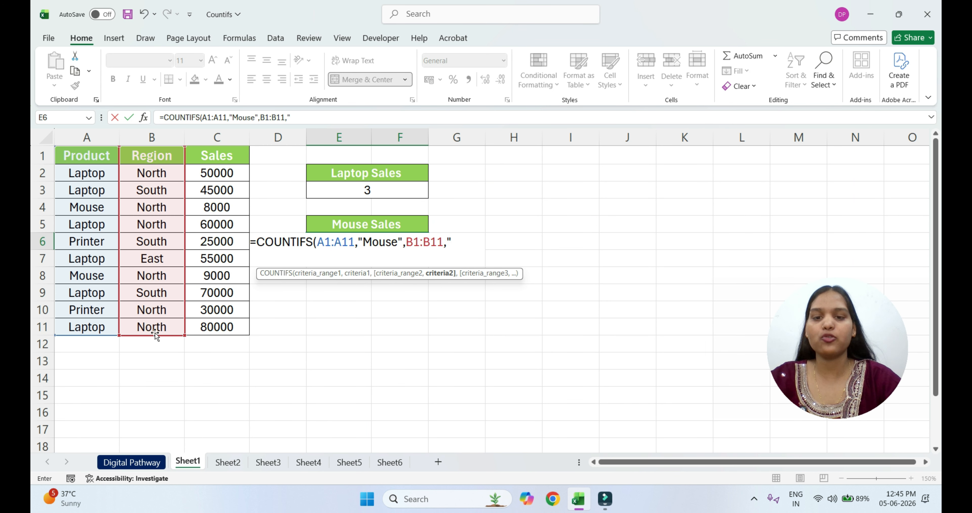
{"action": "type", "text": "\"North\")"}
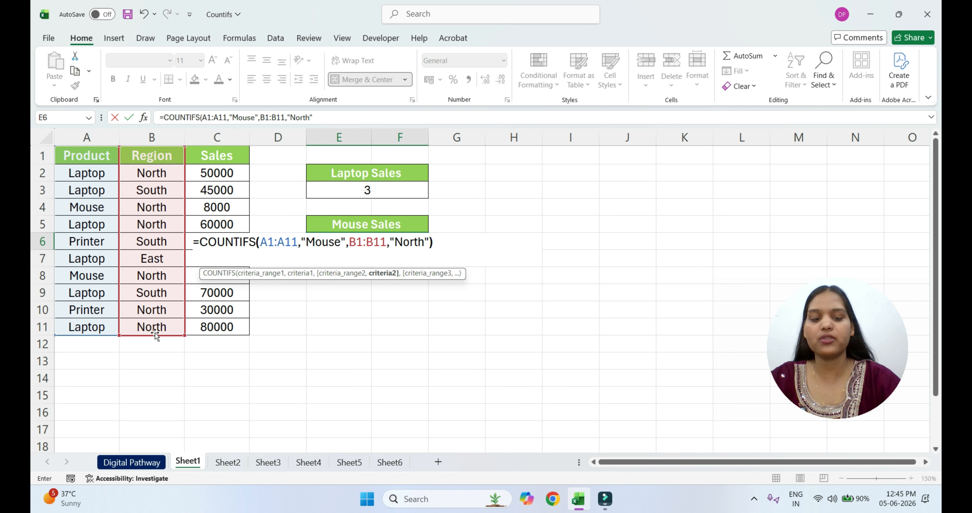
{"action": "key", "text": "Return"}
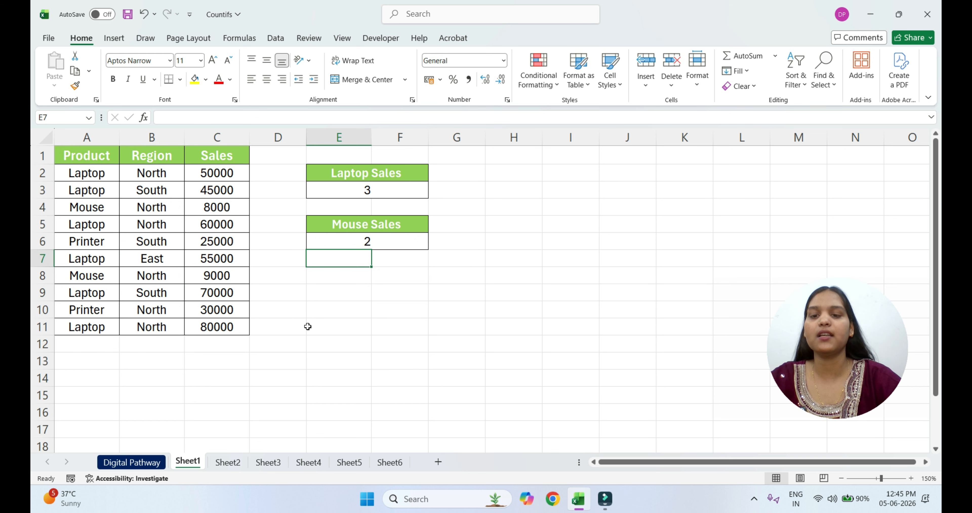
Check the Mouse Sales count against the Mouse rows and their regions in the product table
{"action": "left_click", "coordinate": [386, 241]}
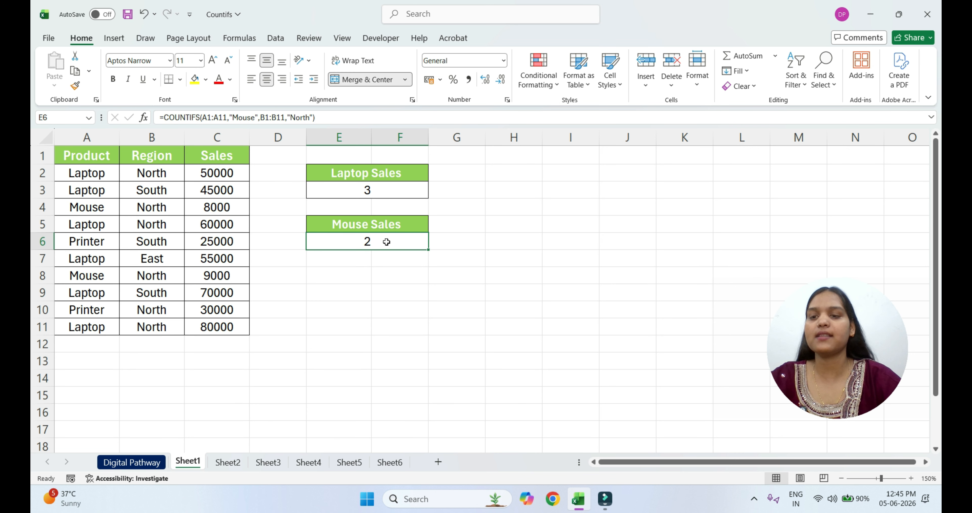
{"action": "left_click", "coordinate": [92, 208]}
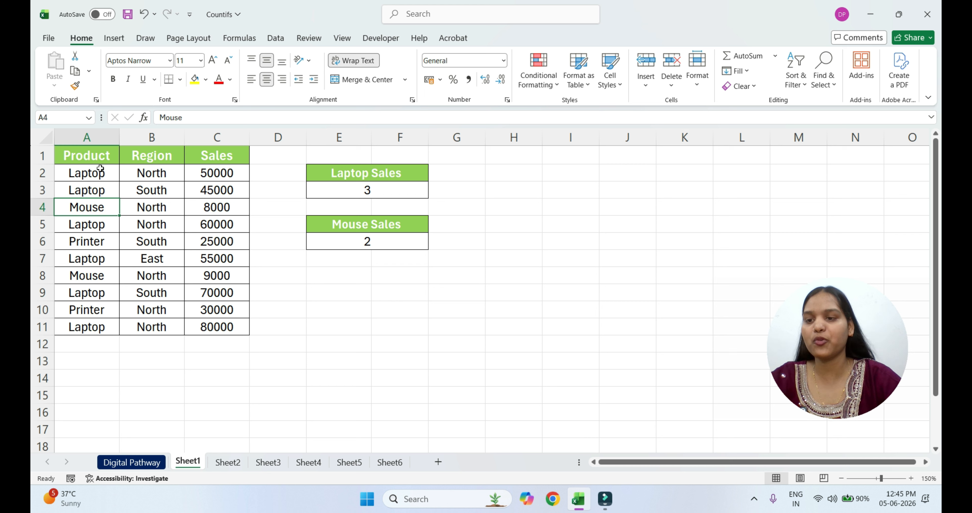
{"action": "left_click", "coordinate": [158, 207]}
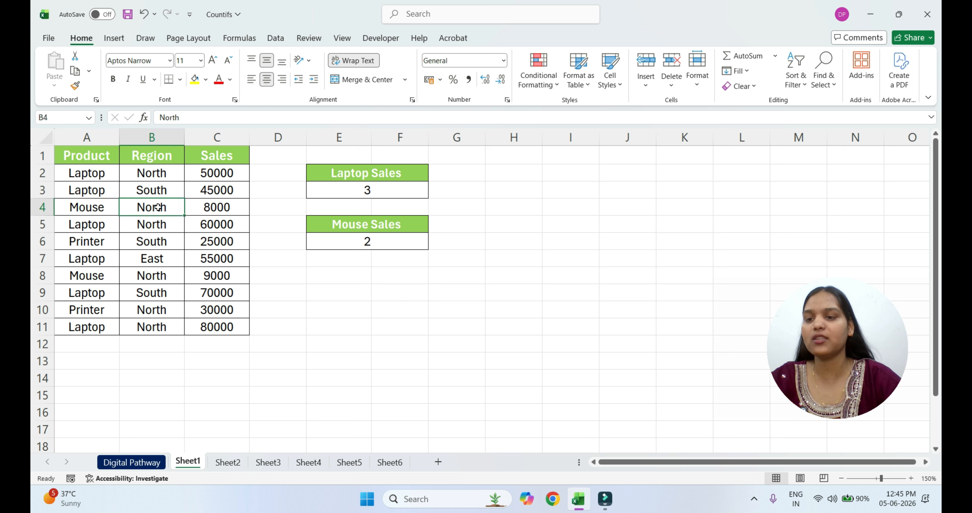
{"action": "left_click", "coordinate": [102, 278]}
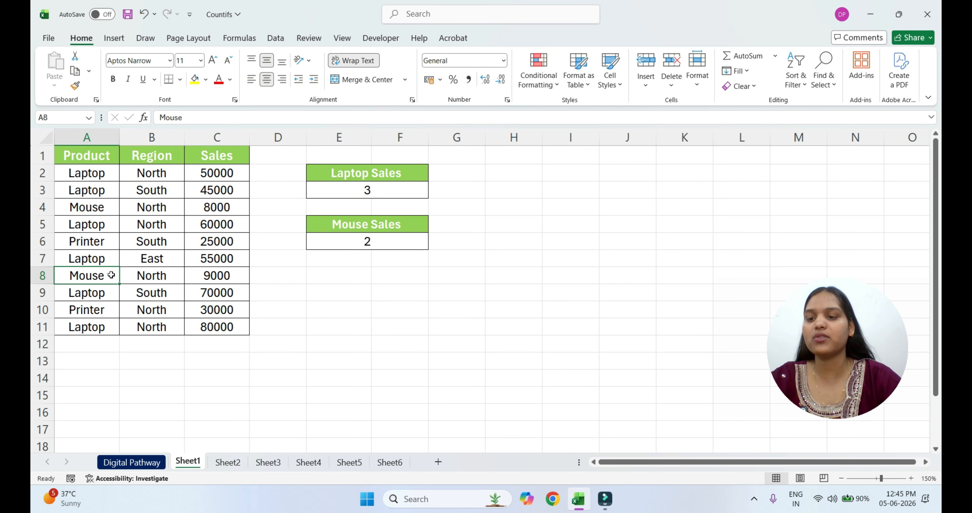
{"action": "left_click", "coordinate": [143, 278]}
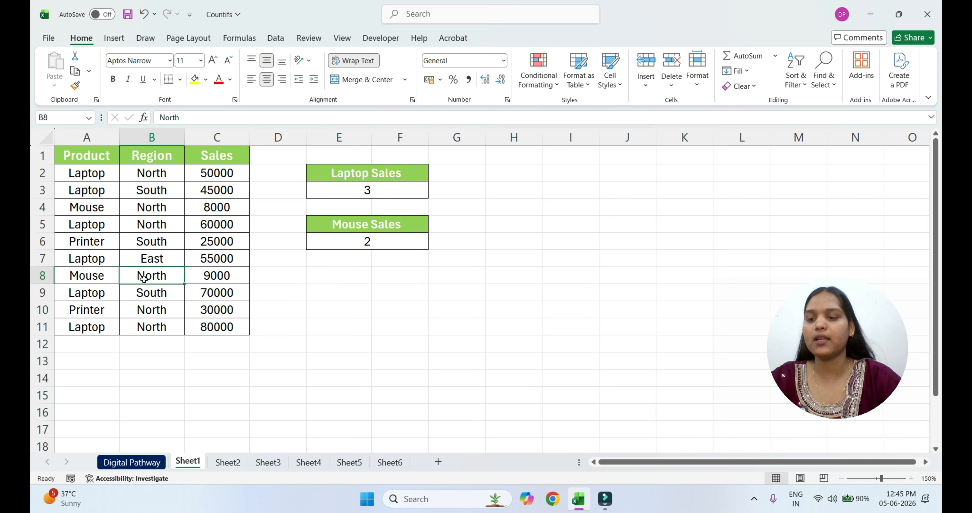
{"action": "left_click", "coordinate": [374, 241]}
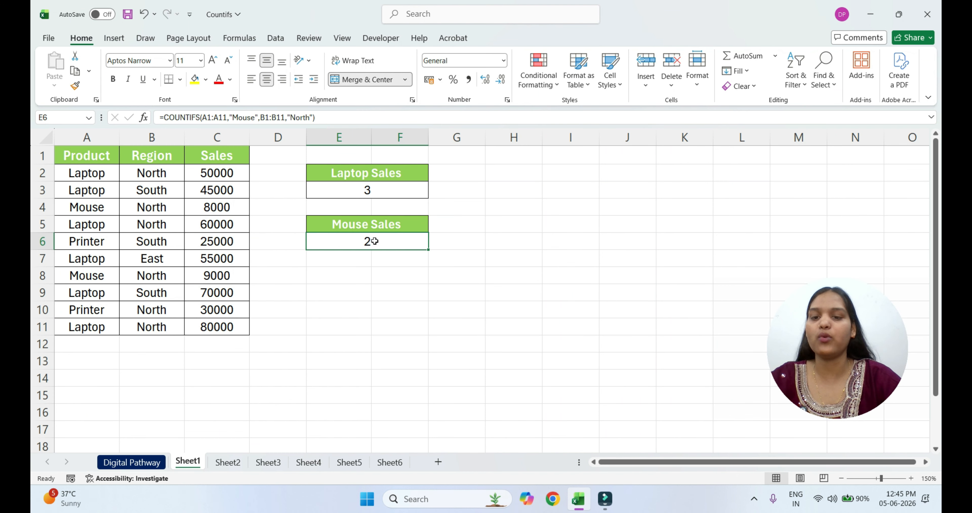
Change the region criterion in the Laptop Sales COUNTIFS formula to "South" and enter it
{"action": "left_click", "coordinate": [386, 195]}
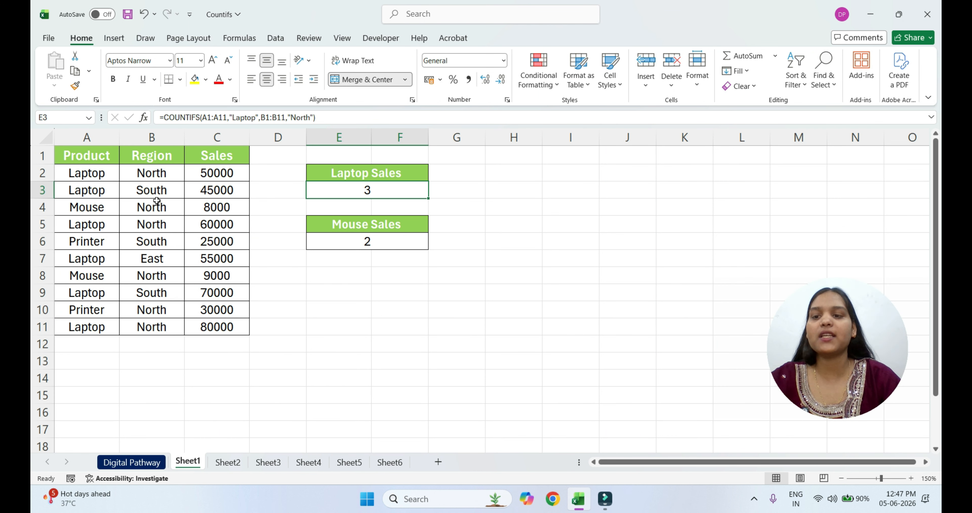
{"action": "double_click", "coordinate": [387, 190]}
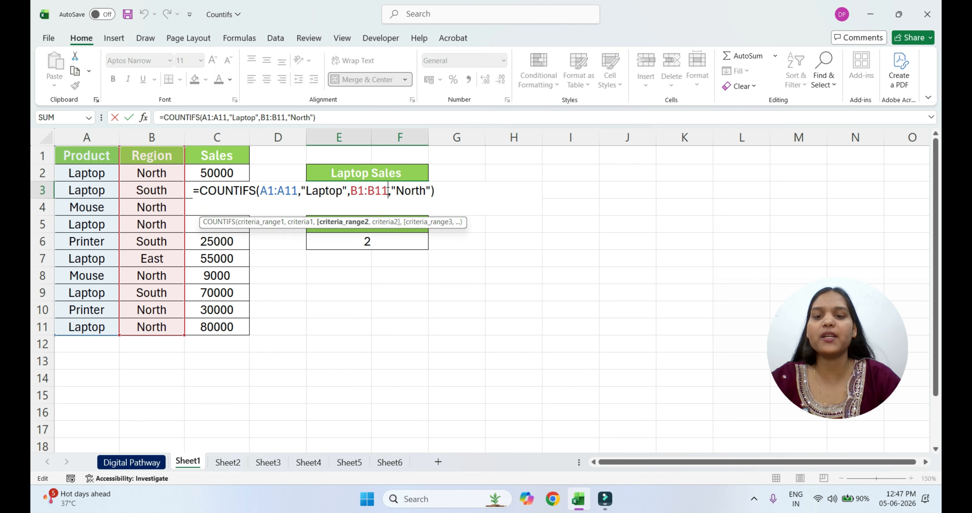
{"action": "left_click", "coordinate": [428, 190]}
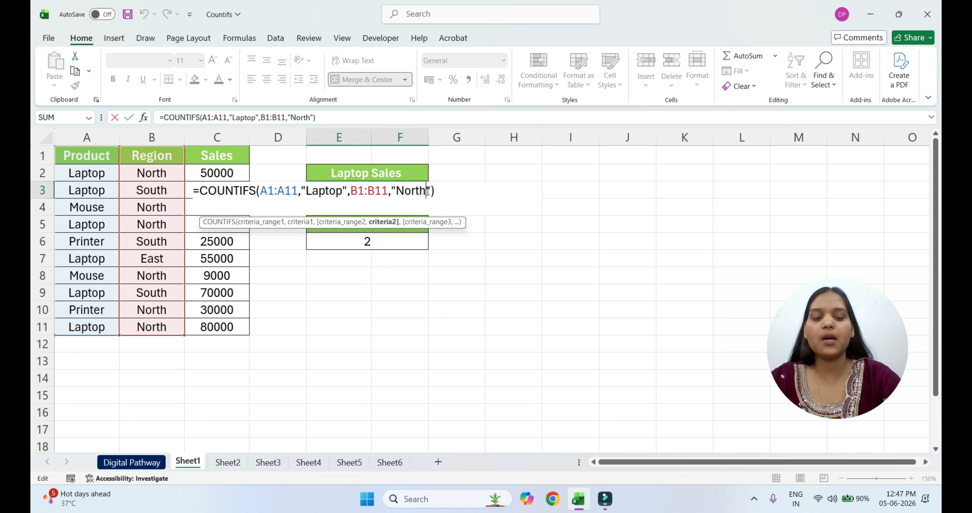
{"action": "key", "text": "BackSpace"}
{"action": "key", "text": "BackSpace"}
{"action": "key", "text": "BackSpace"}
{"action": "key", "text": "BackSpace"}
{"action": "key", "text": "BackSpace"}
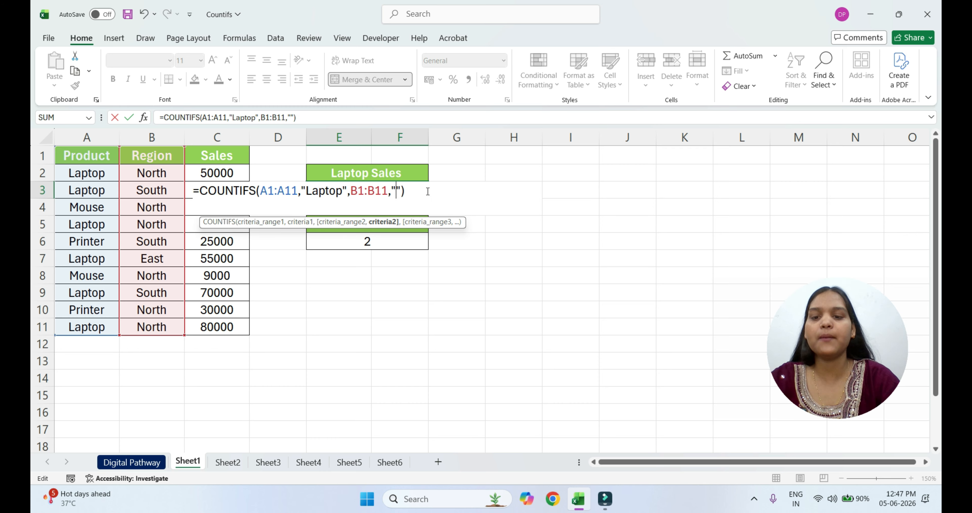
{"action": "type", "text": "South"}
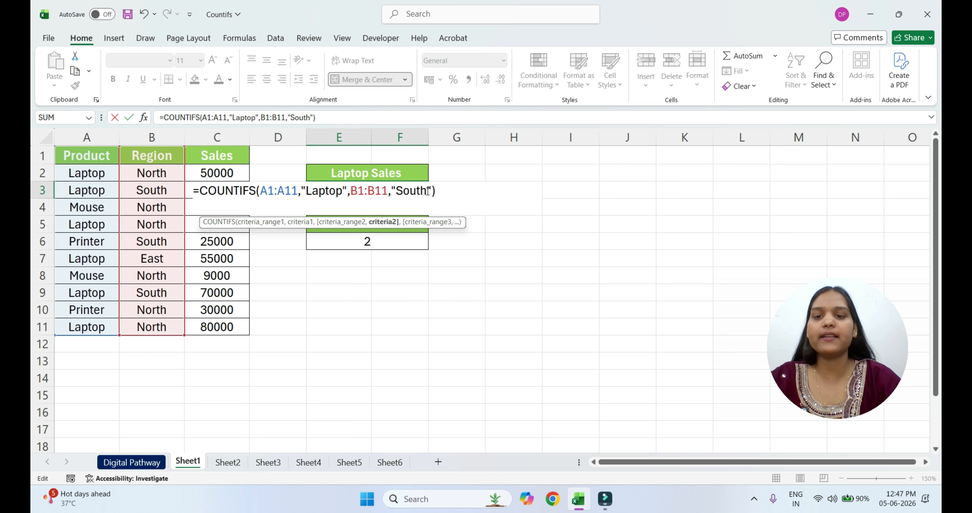
{"action": "key", "text": "Return"}
{"action": "left_click", "coordinate": [418, 191]}
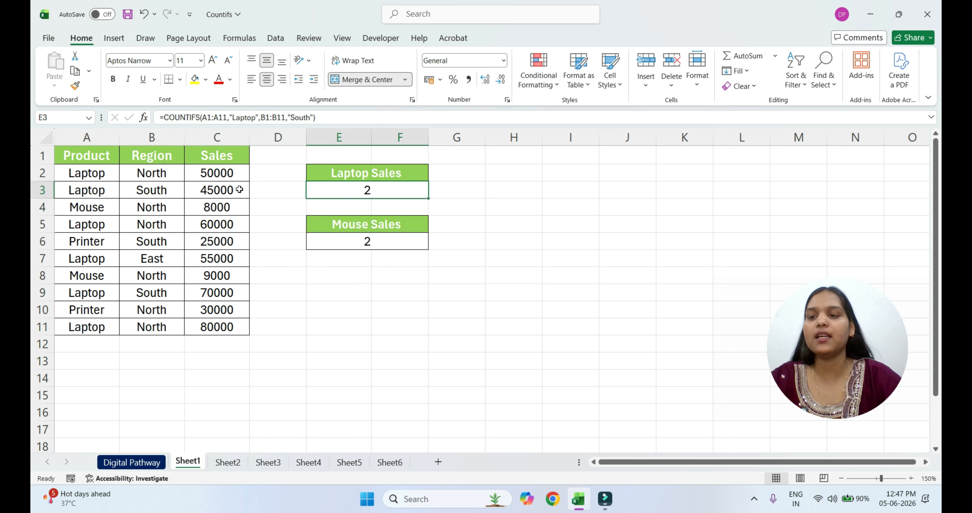
Check the Laptop Sales count against the Laptop rows with region South in the product table
{"action": "left_click", "coordinate": [87, 194]}
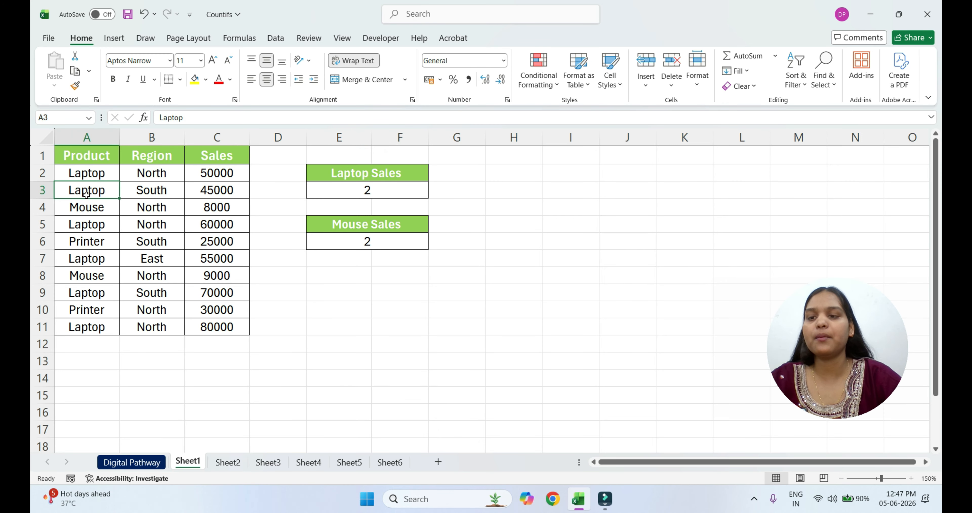
{"action": "left_click", "coordinate": [149, 194]}
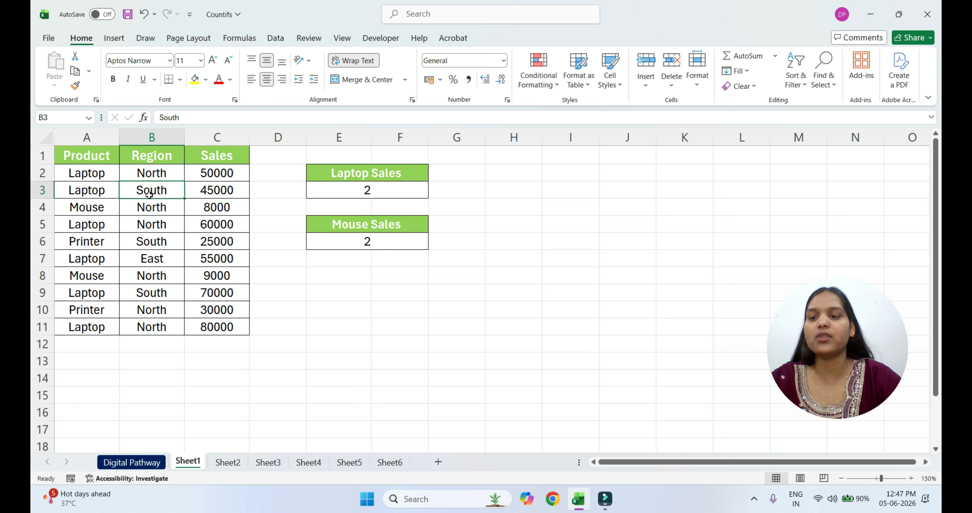
{"action": "left_click", "coordinate": [85, 294]}
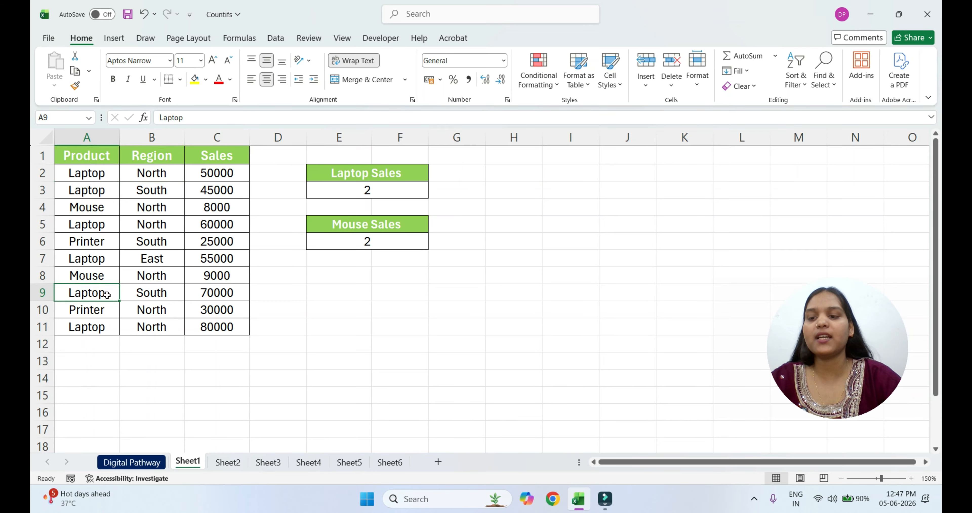
{"action": "left_click", "coordinate": [159, 293]}
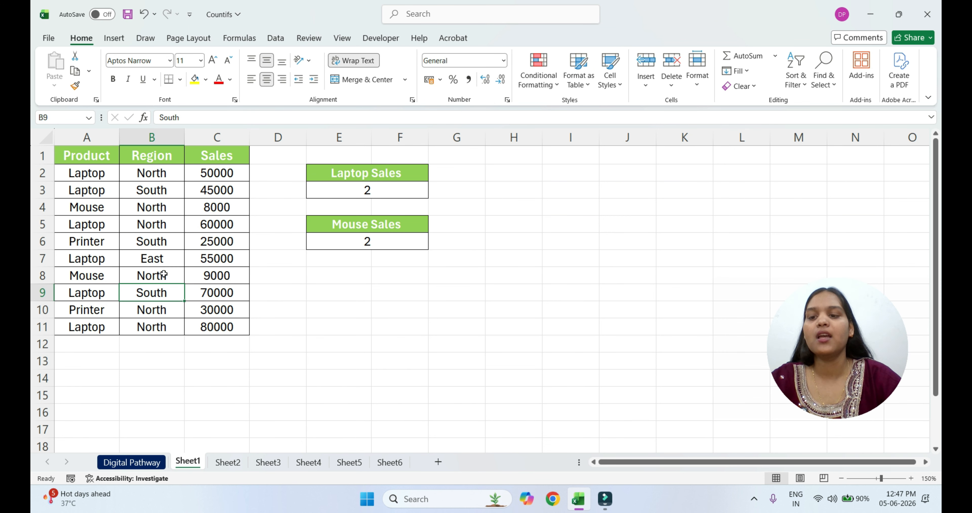
{"action": "left_click", "coordinate": [364, 193]}
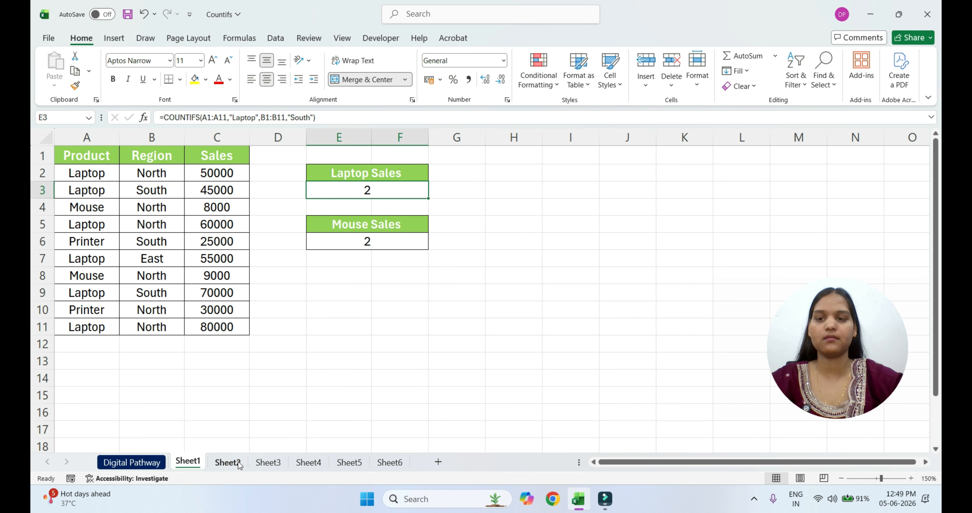
On Sheet2, start a COUNTIFS formula in the cell under the HR department heading with range C1:C11 and criterion "HR"
{"action": "left_click", "coordinate": [227, 461]}
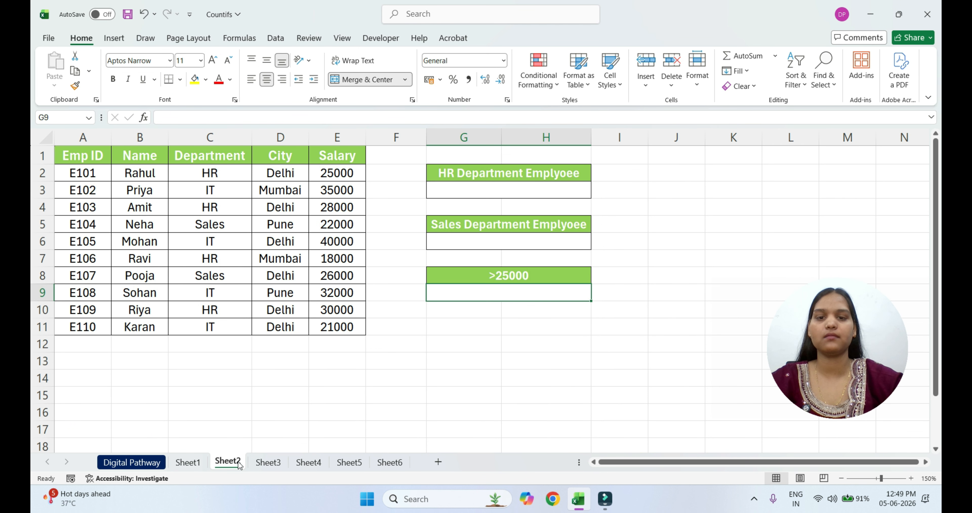
{"action": "left_click", "coordinate": [472, 187]}
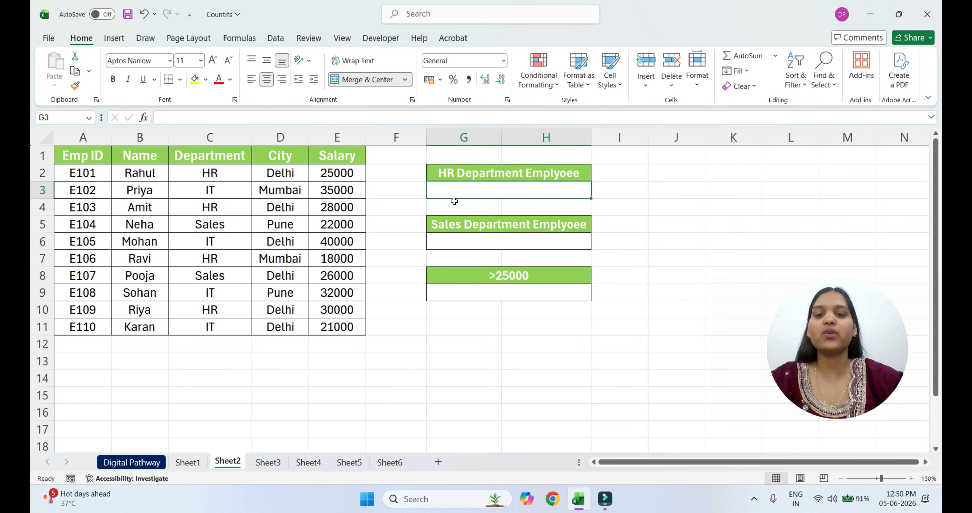
{"action": "left_click", "coordinate": [485, 194]}
{"action": "type", "text": "=countifs"}
{"action": "key", "text": "Tab"}
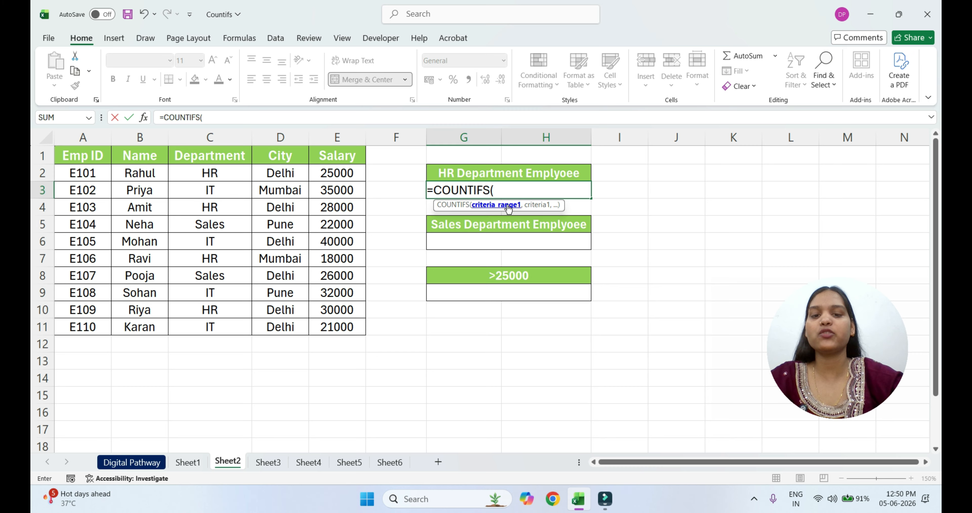
{"action": "left_click_drag", "start_coordinate": [218, 157], "coordinate": [223, 326]}
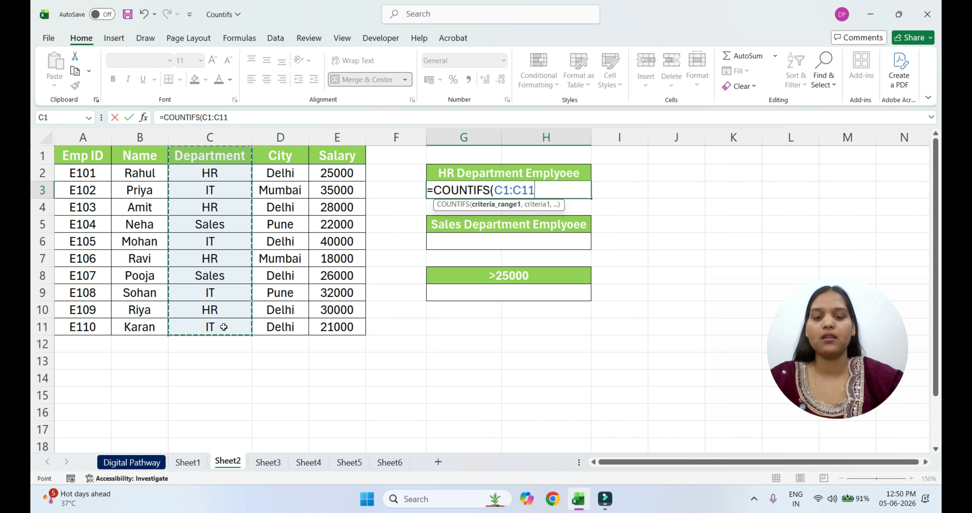
{"action": "type", "text": ",\"HR\""}
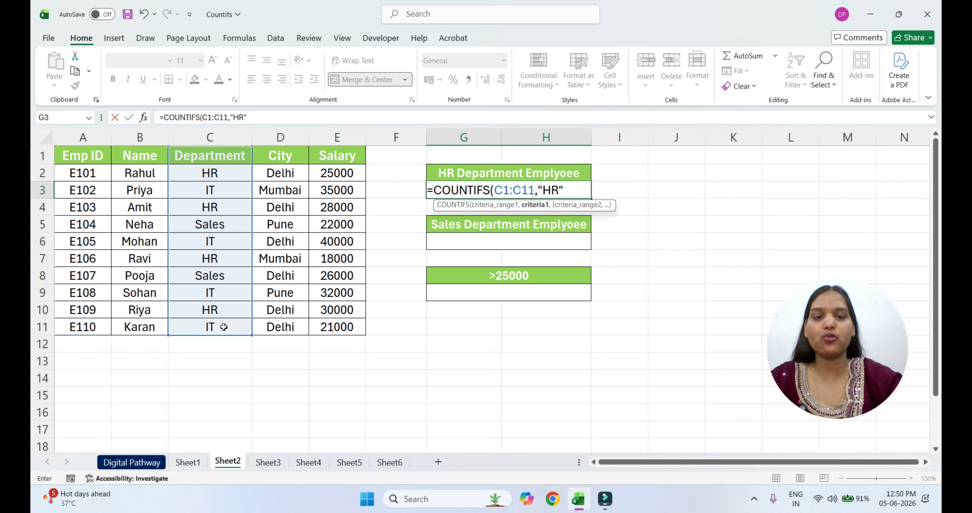
{"action": "type", "text": ","}
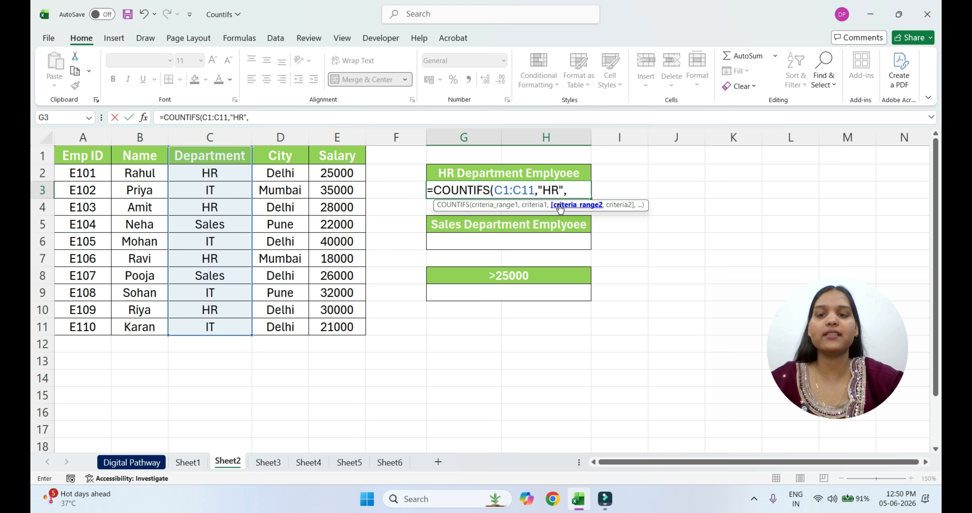
Complete the HR department formula with second range D1:D11 and criterion "Delhi", and enter it
{"action": "left_click_drag", "start_coordinate": [281, 155], "coordinate": [299, 326]}
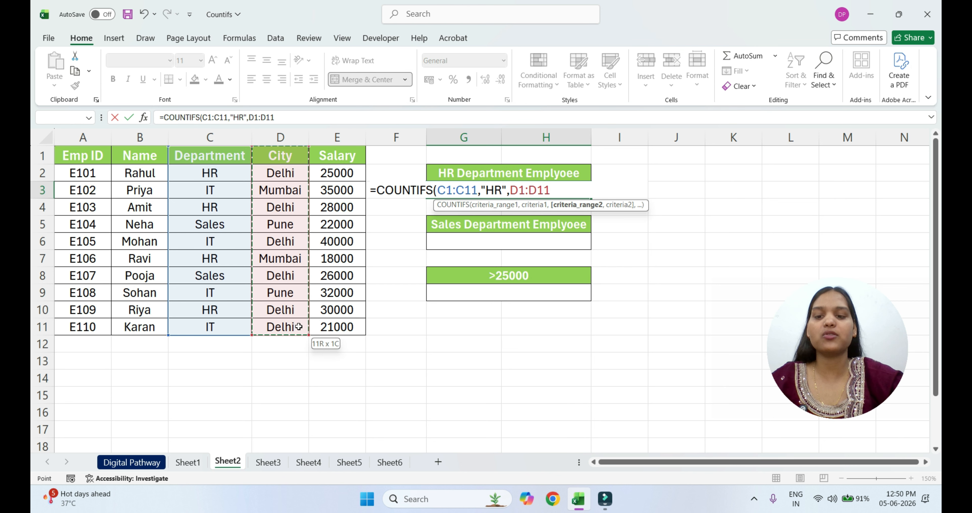
{"action": "type", "text": ","}
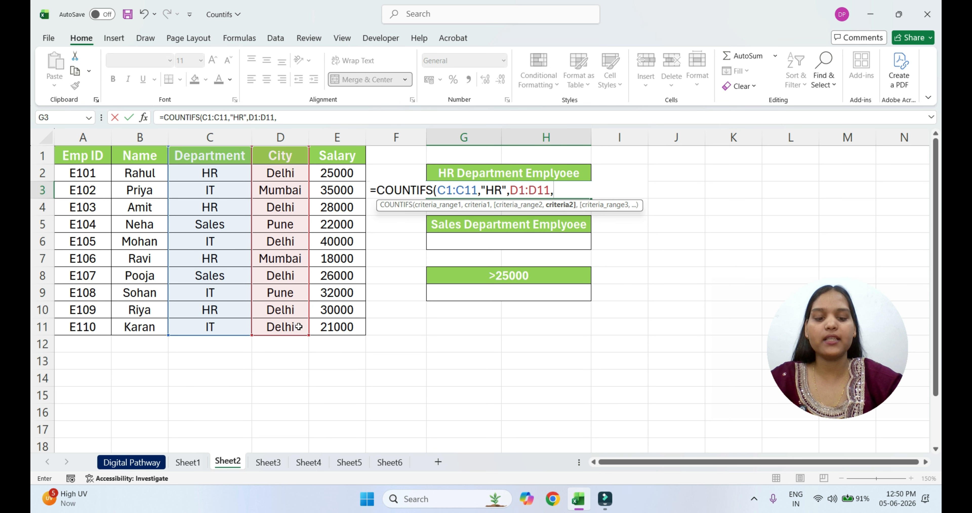
{"action": "type", "text": "\"Delhi"}
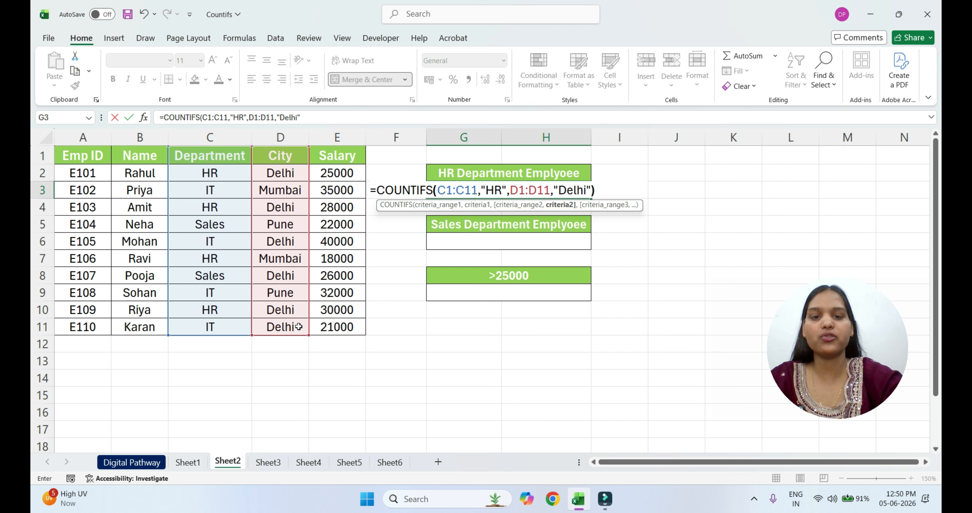
{"action": "type", "text": "\""}
{"action": "key", "text": "Return"}
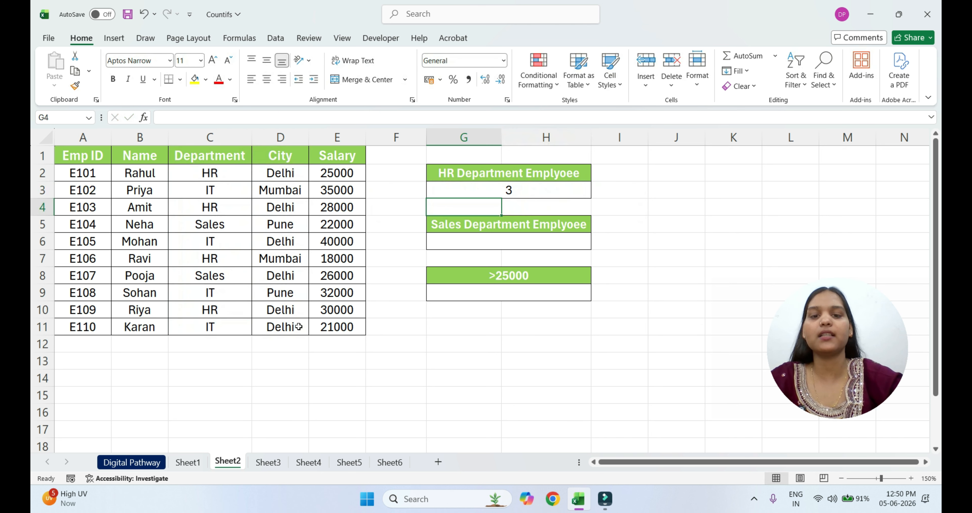
Check the HR department count against the HR rows and their cities in the employee table
{"action": "left_click", "coordinate": [547, 195]}
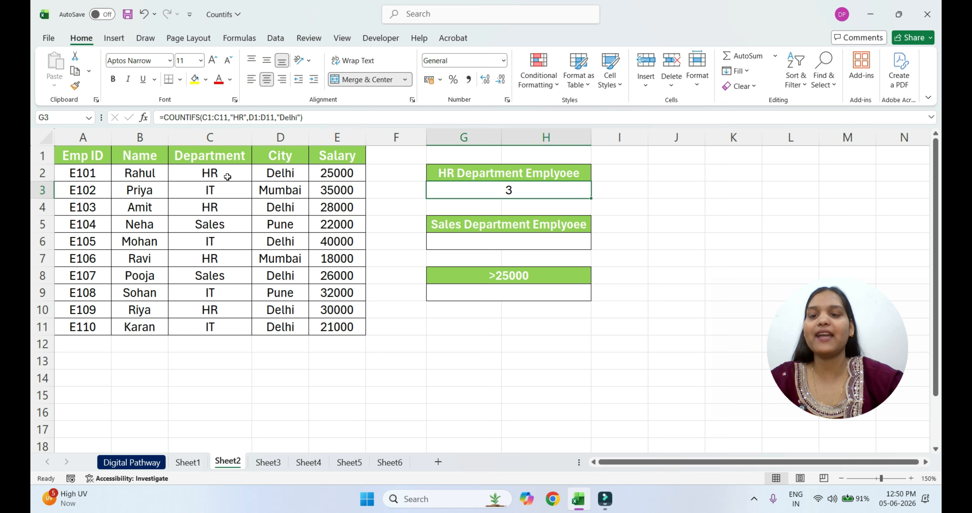
{"action": "left_click", "coordinate": [290, 175]}
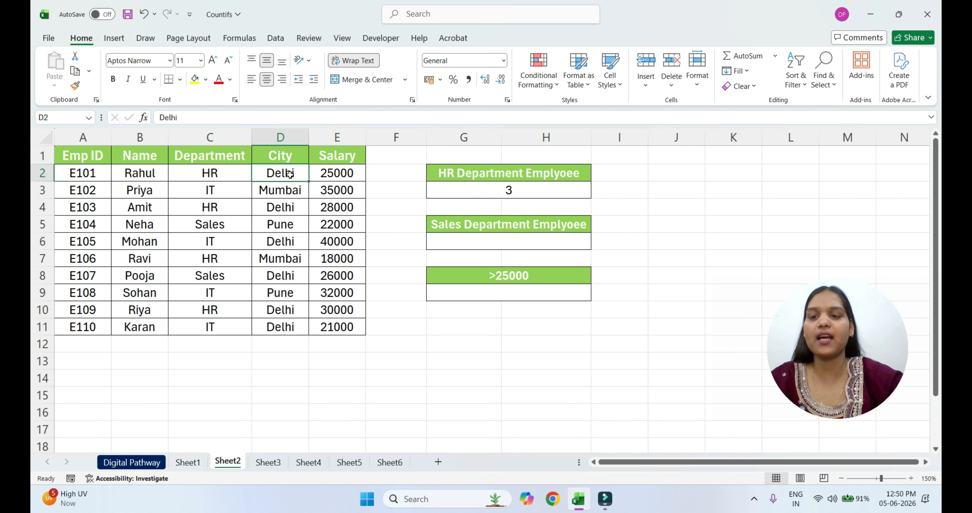
{"action": "left_click", "coordinate": [221, 207]}
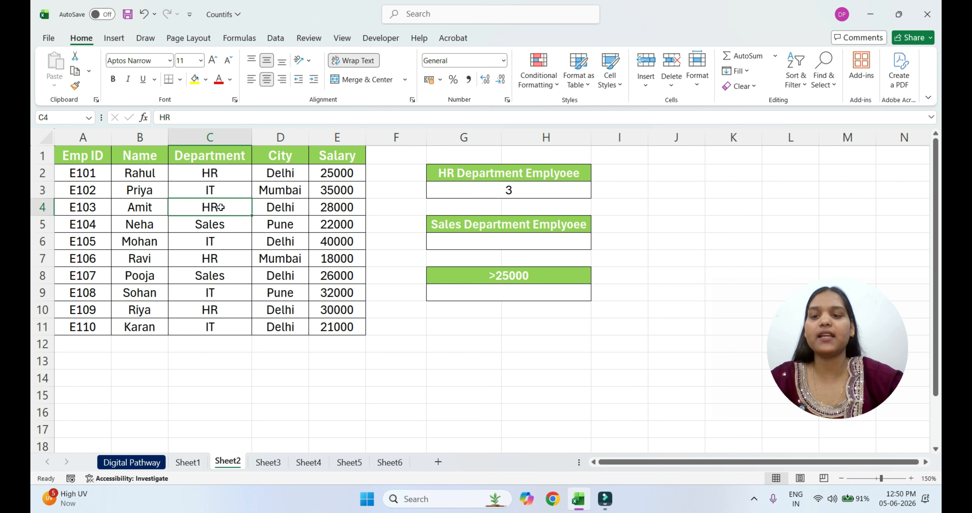
{"action": "left_click", "coordinate": [284, 206]}
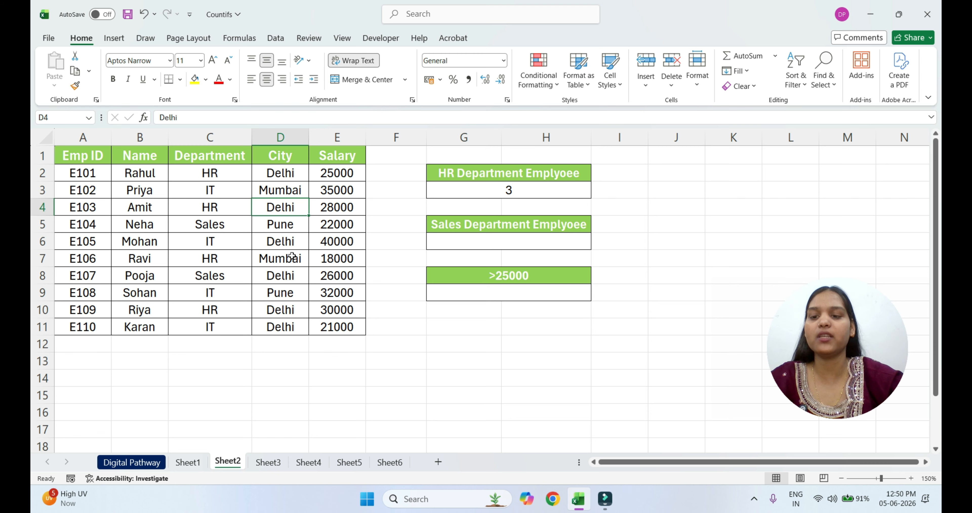
{"action": "left_click", "coordinate": [225, 311]}
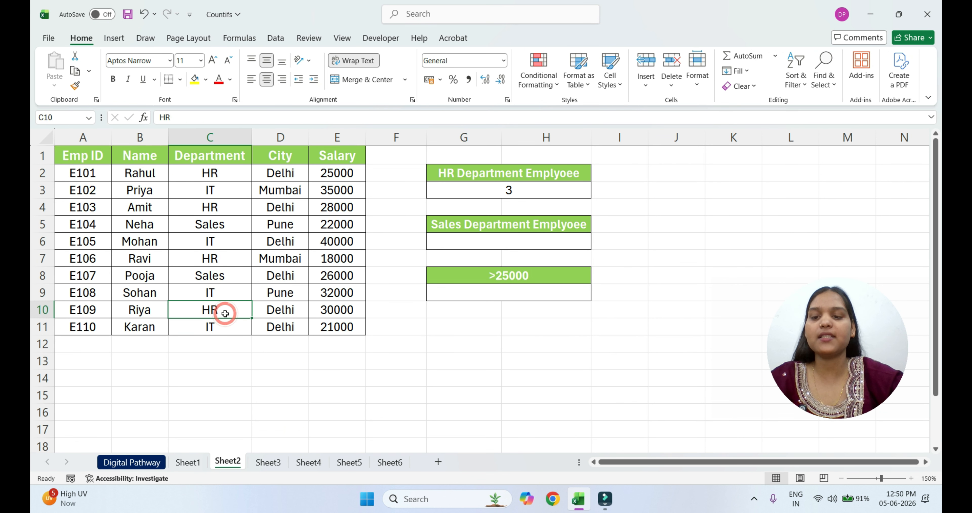
{"action": "left_click", "coordinate": [299, 308]}
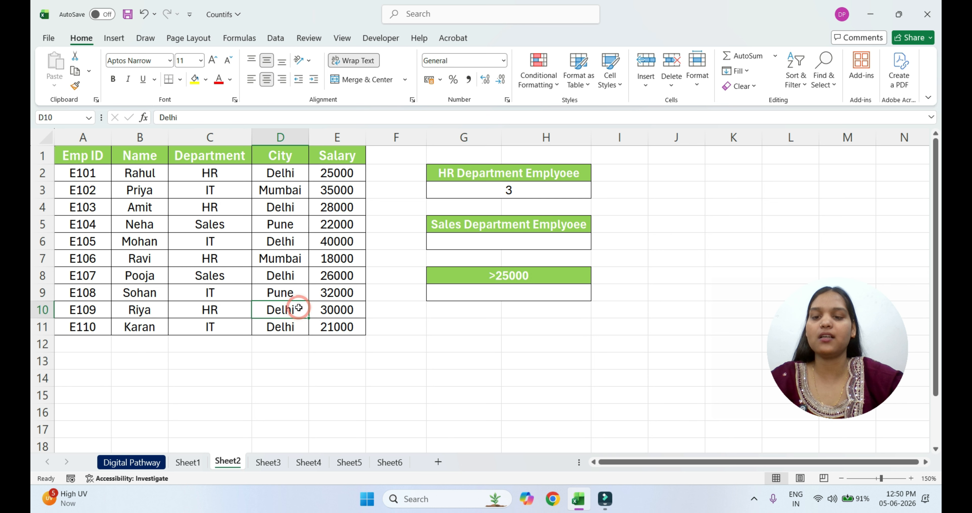
{"action": "left_click", "coordinate": [525, 193]}
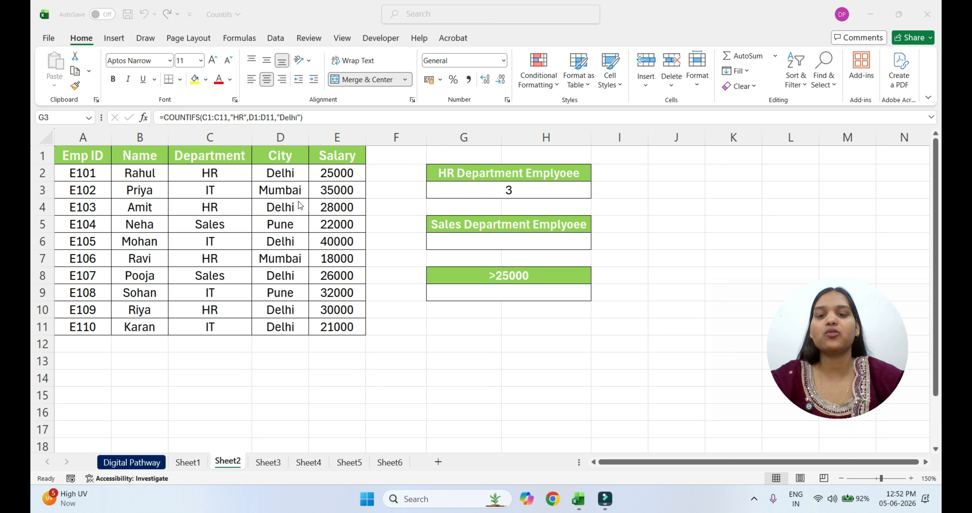
Start a COUNTIFS formula in the cell under the Sales department heading with range C1:C11 and criterion "Sales"
{"action": "left_click", "coordinate": [492, 243]}
{"action": "left_click", "coordinate": [493, 242]}
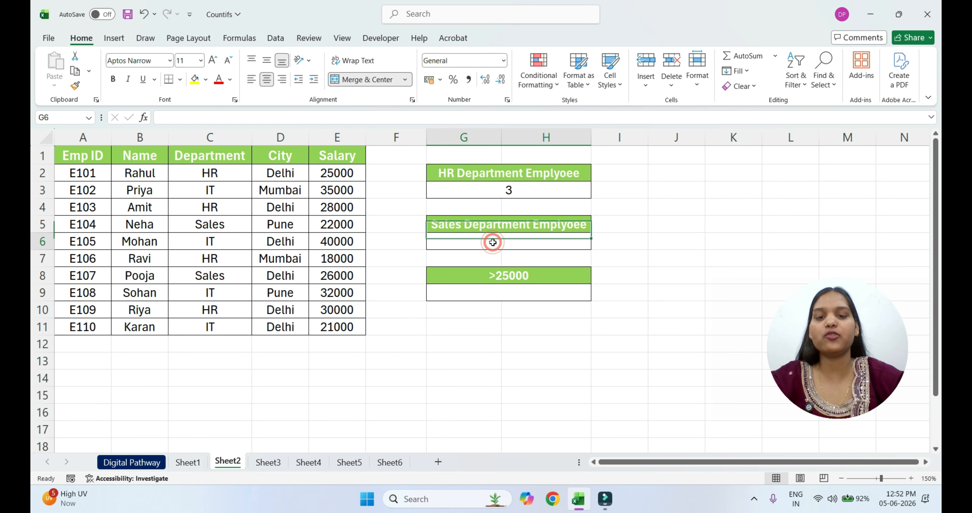
{"action": "type", "text": "=co"}
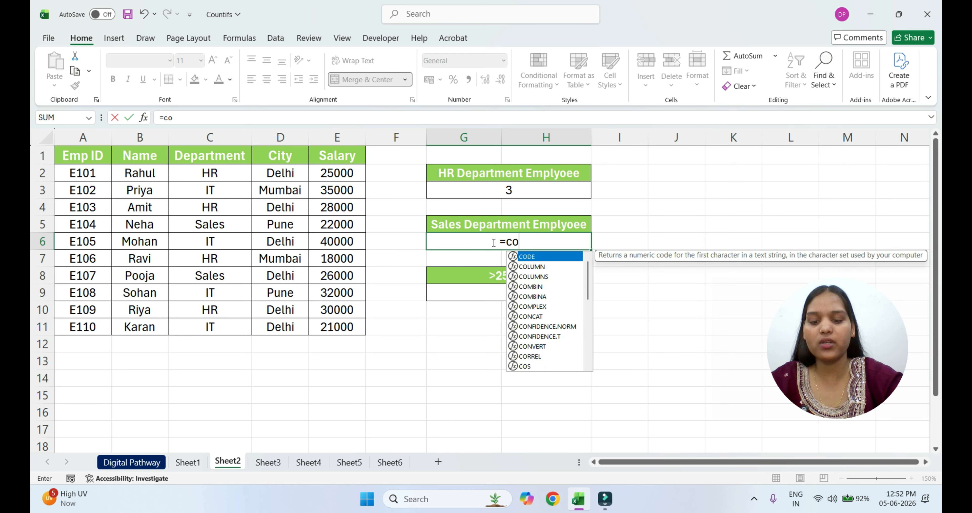
{"action": "type", "text": "untifs"}
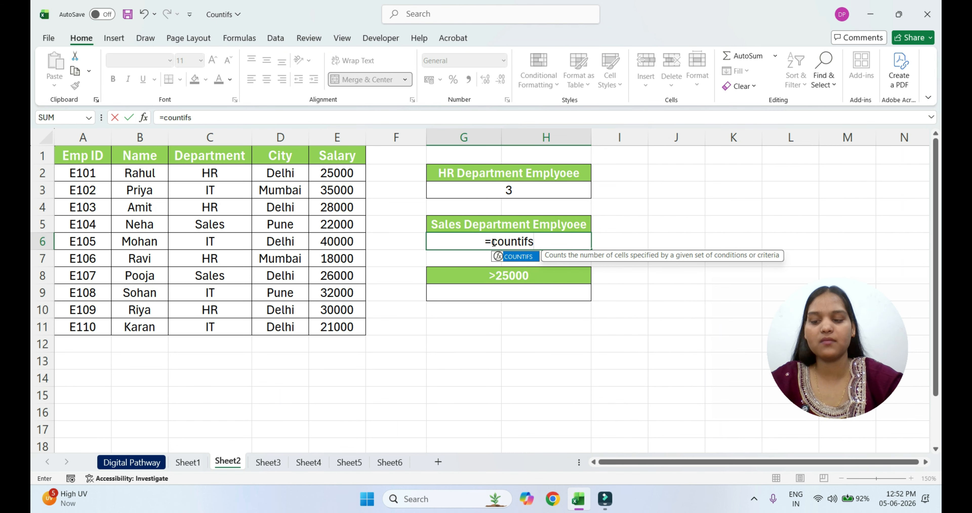
{"action": "key", "text": "Tab"}
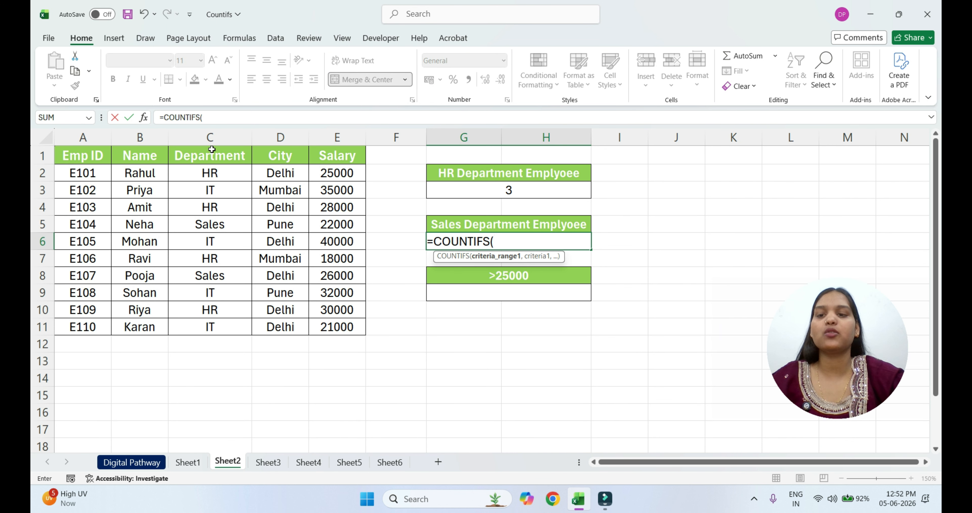
{"action": "left_click_drag", "start_coordinate": [210, 155], "coordinate": [224, 320]}
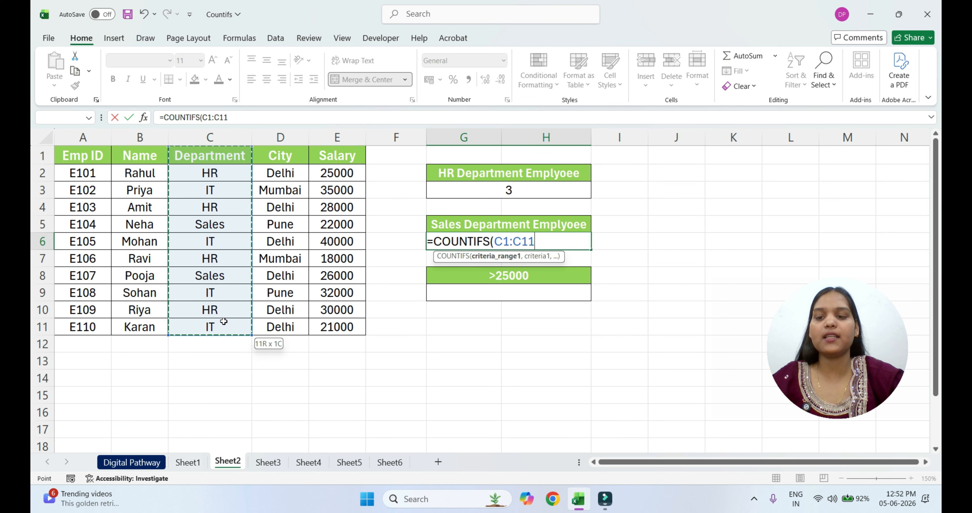
{"action": "type", "text": ","}
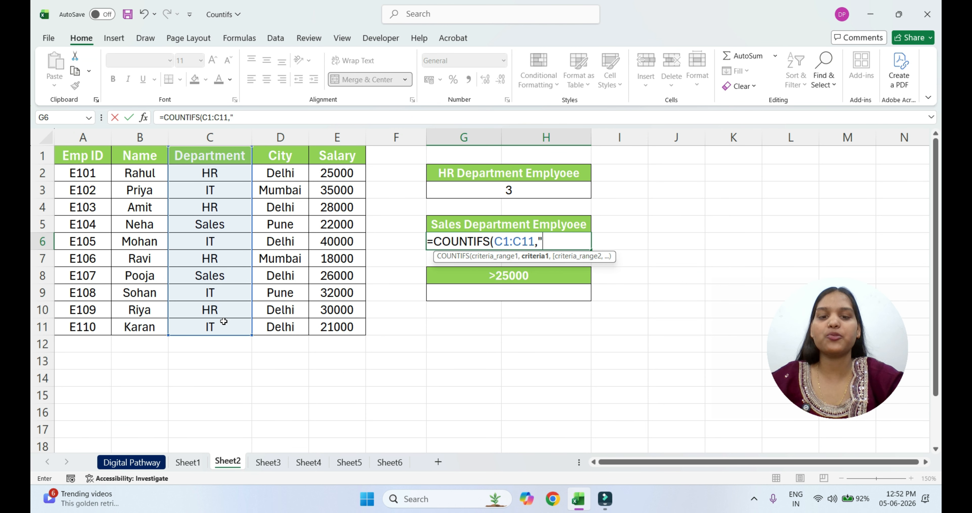
{"action": "type", "text": "\"Sal"}
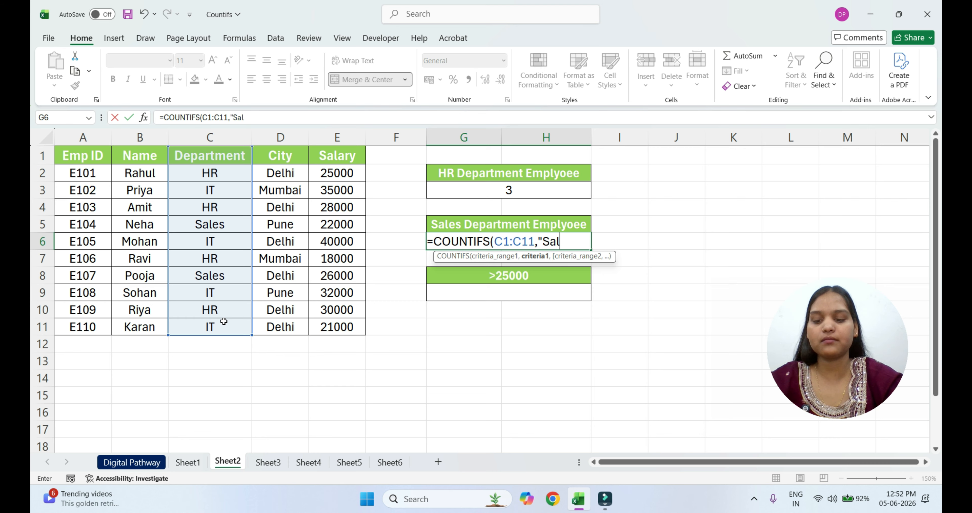
{"action": "type", "text": "es\","}
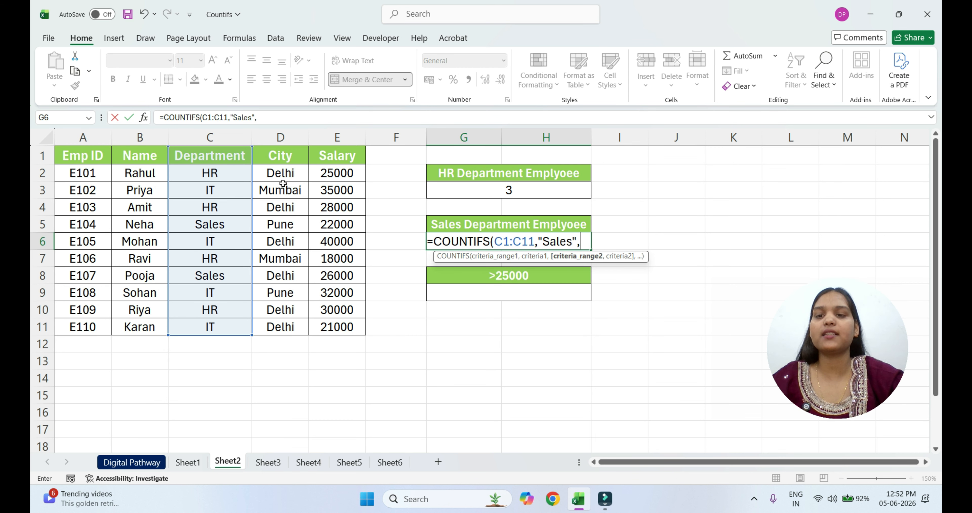
Complete the Sales department formula with second range D1:D11 and criterion "Mumbai", and enter it
{"action": "left_click_drag", "start_coordinate": [271, 159], "coordinate": [293, 324]}
{"action": "type", "text": ","}
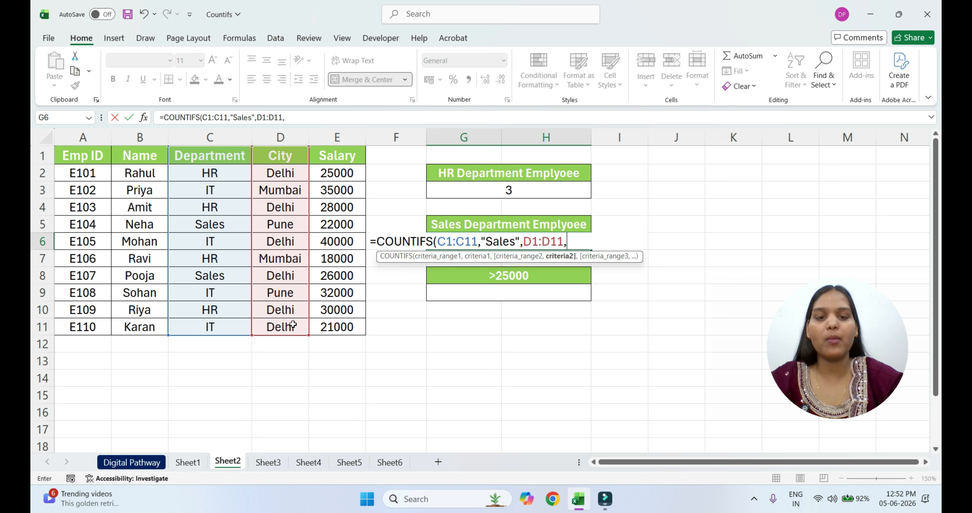
{"action": "type", "text": "\"M"}
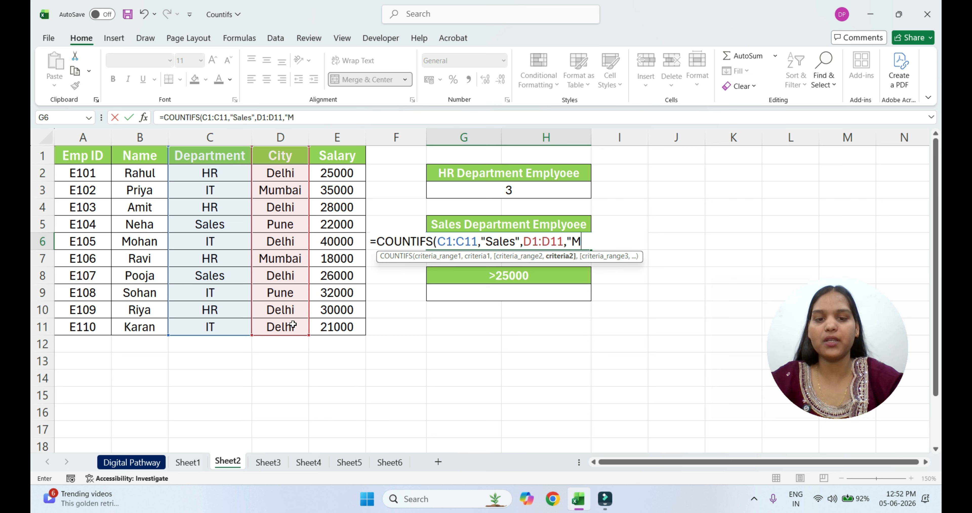
{"action": "type", "text": "umbai"}
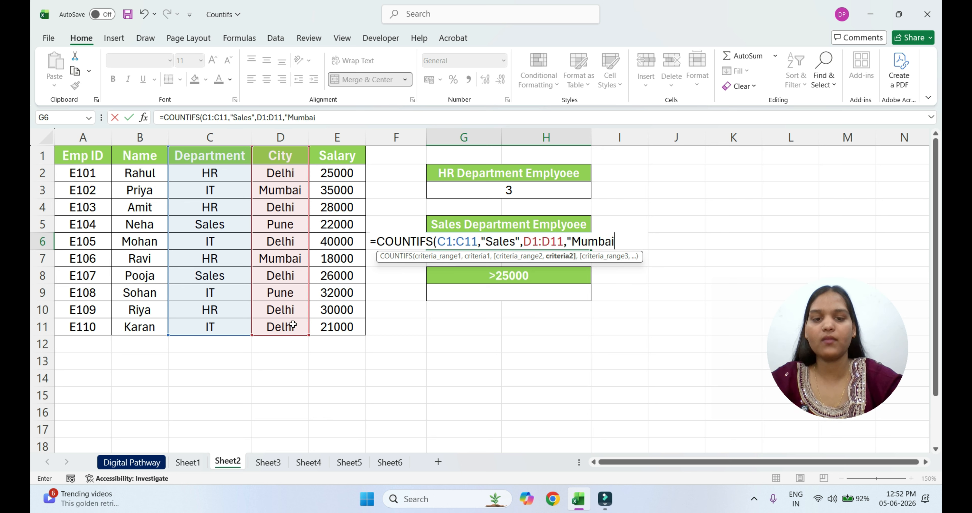
{"action": "type", "text": "\")"}
{"action": "key", "text": "Return"}
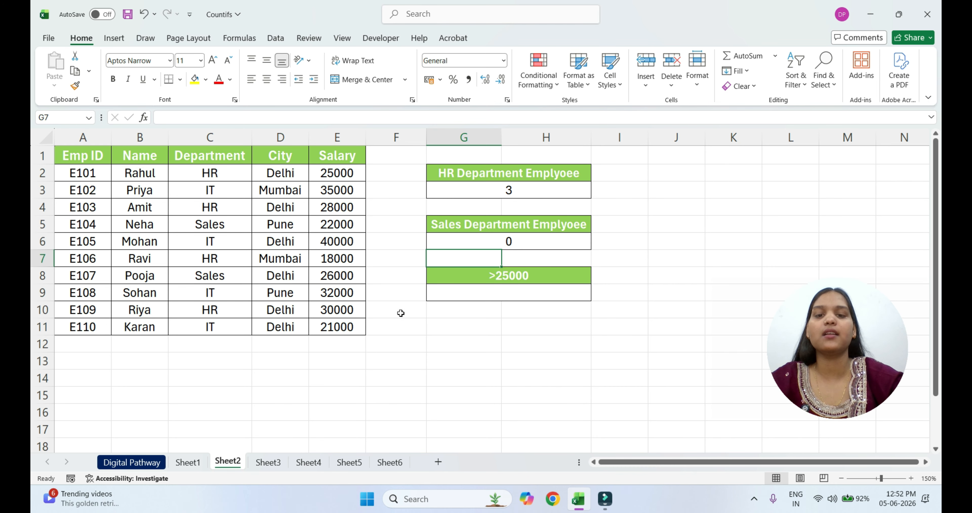
Check the Sales department count against the departments of the Mumbai rows in the employee table
{"action": "left_click", "coordinate": [527, 243]}
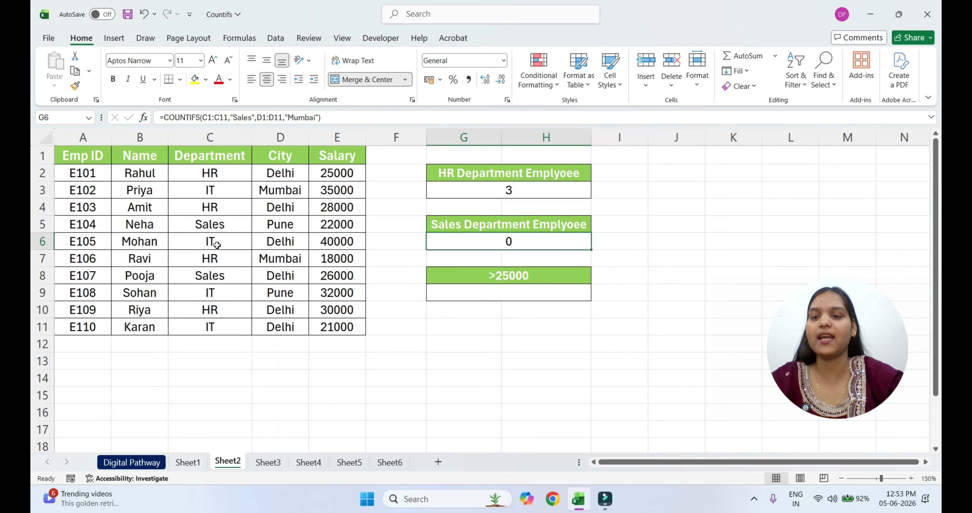
{"action": "left_click", "coordinate": [230, 193]}
{"action": "left_click", "coordinate": [293, 189]}
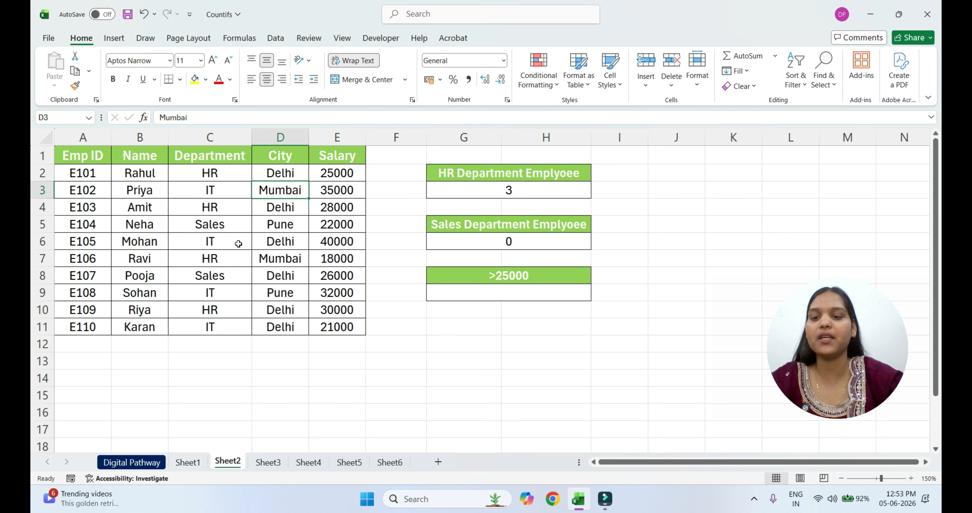
{"action": "left_click", "coordinate": [222, 261]}
{"action": "left_click", "coordinate": [272, 263]}
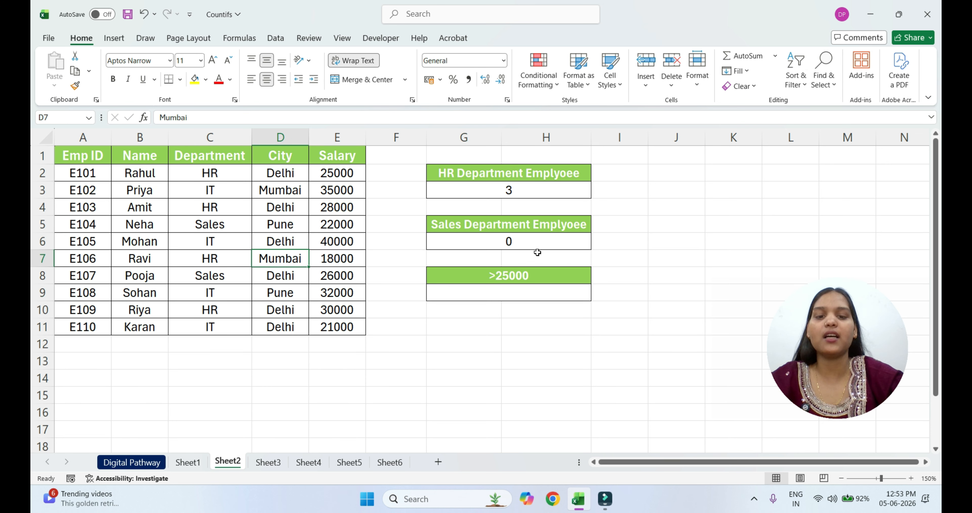
Change the department criterion in the formula under the Sales department heading to "IT"
{"action": "double_click", "coordinate": [537, 240]}
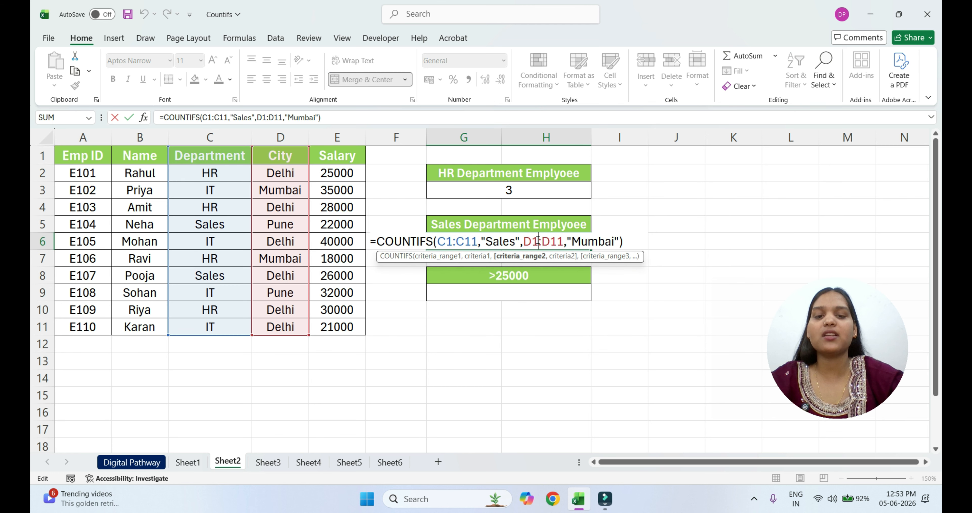
{"action": "left_click", "coordinate": [515, 242]}
{"action": "key", "text": "BackSpace"}
{"action": "key", "text": "BackSpace"}
{"action": "key", "text": "BackSpace"}
{"action": "key", "text": "BackSpace"}
{"action": "key", "text": "BackSpace"}
{"action": "type", "text": "IT"}
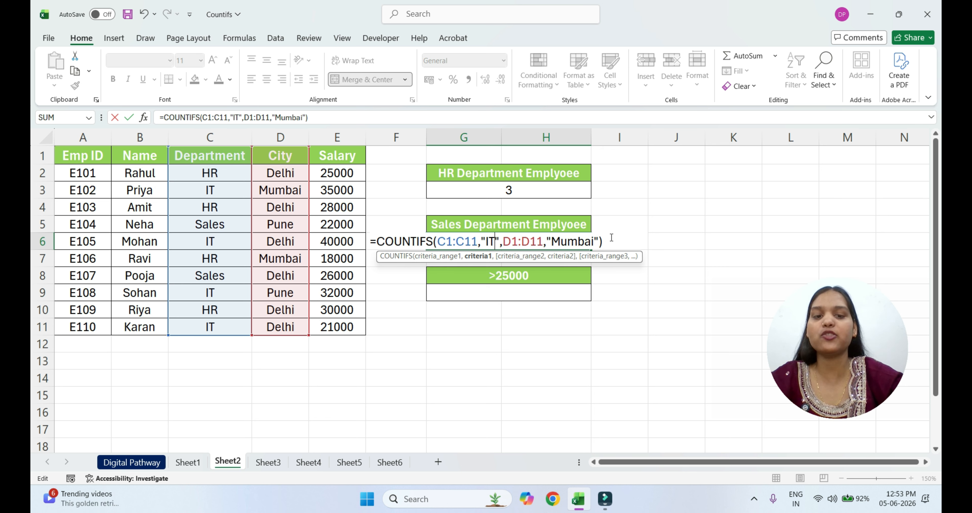
{"action": "key", "text": "Return"}
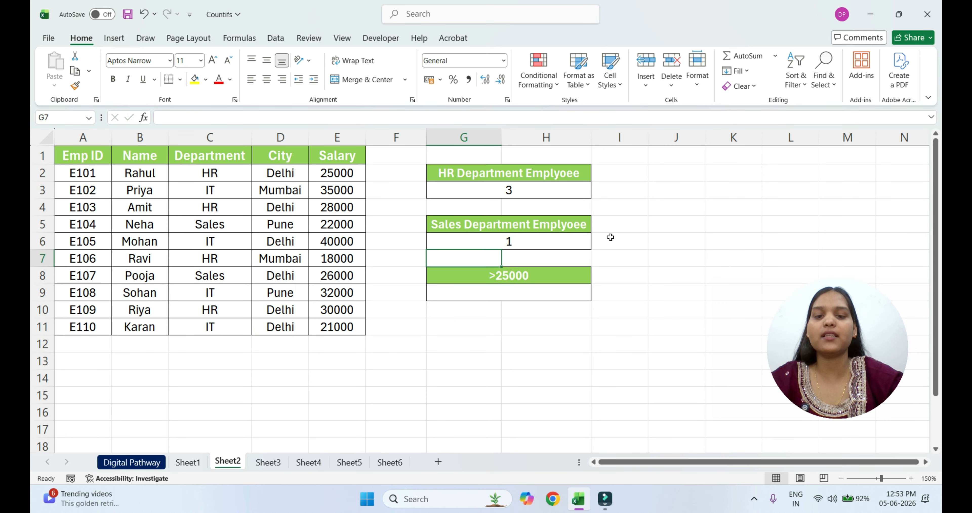
{"action": "left_click", "coordinate": [530, 238]}
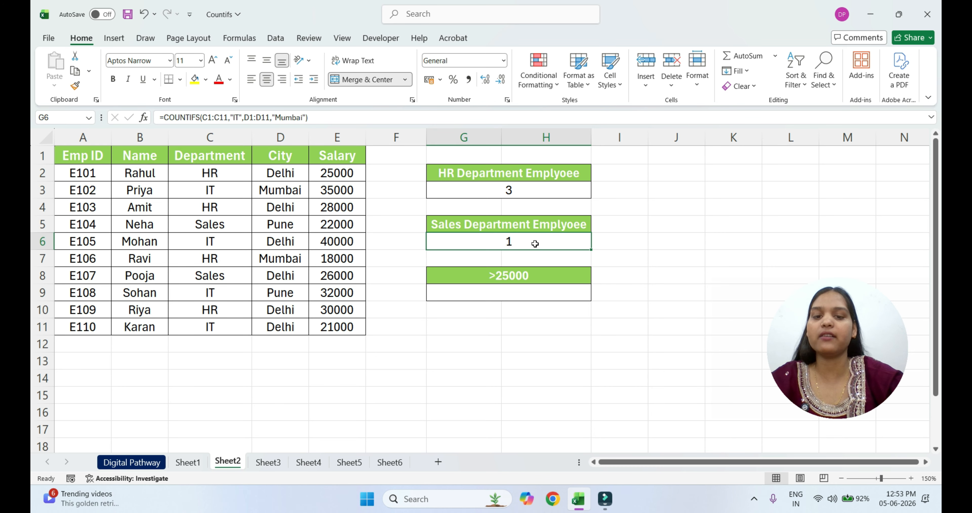
Start a COUNTIFS formula in the cell under the >25000 heading with range C1:C11 and criterion "HR"
{"action": "left_click", "coordinate": [513, 292]}
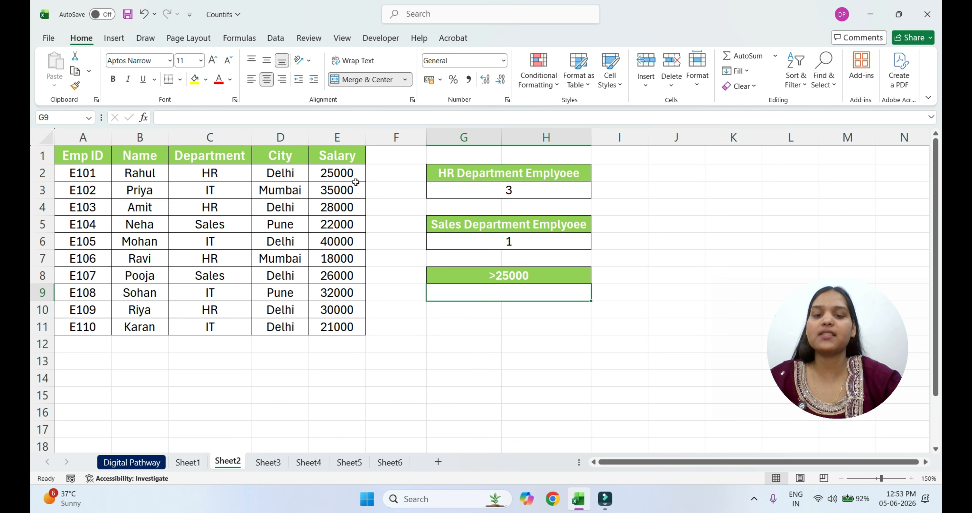
{"action": "left_click", "coordinate": [539, 293]}
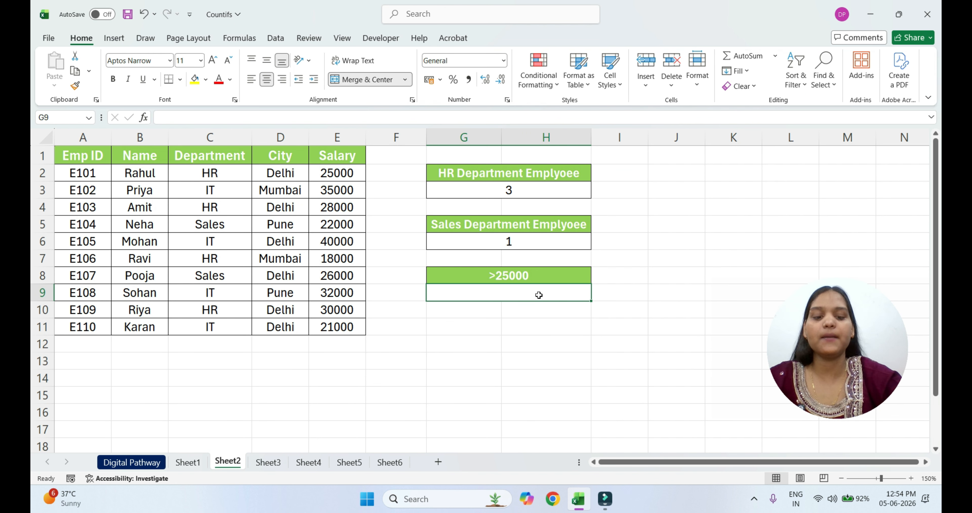
{"action": "type", "text": "=COUN"}
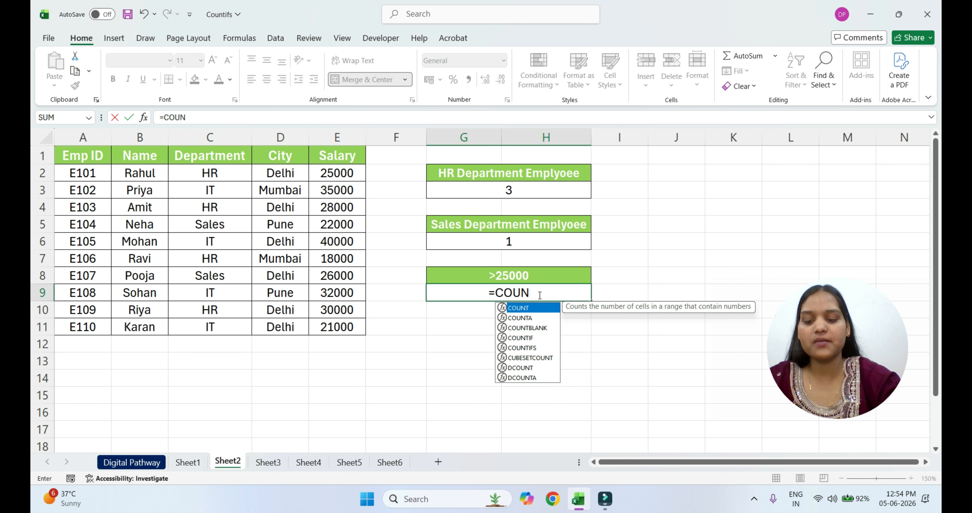
{"action": "type", "text": "TI"}
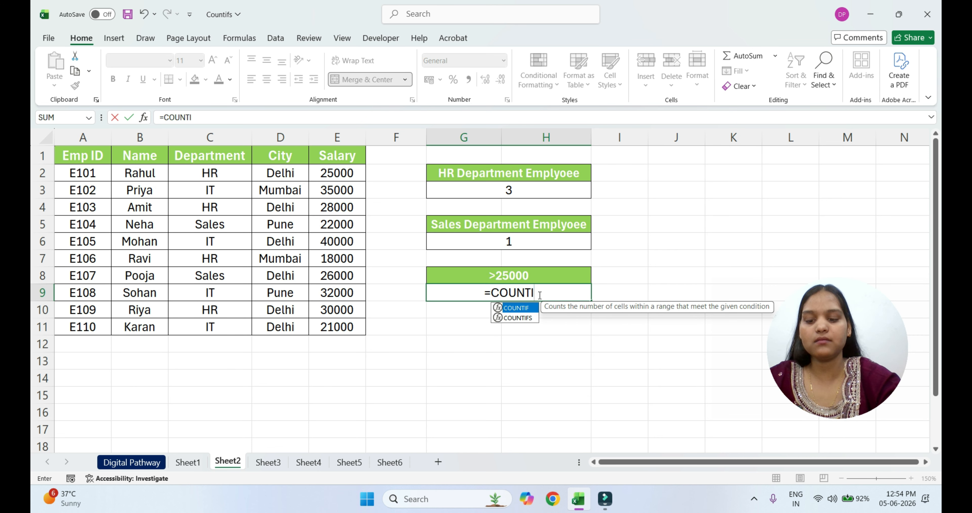
{"action": "type", "text": "FS("}
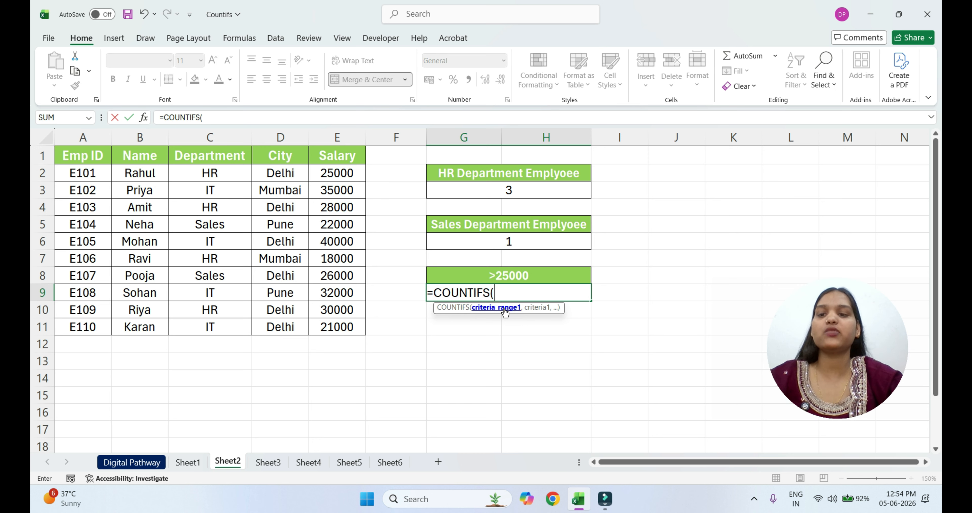
{"action": "left_click_drag", "start_coordinate": [202, 157], "coordinate": [211, 326]}
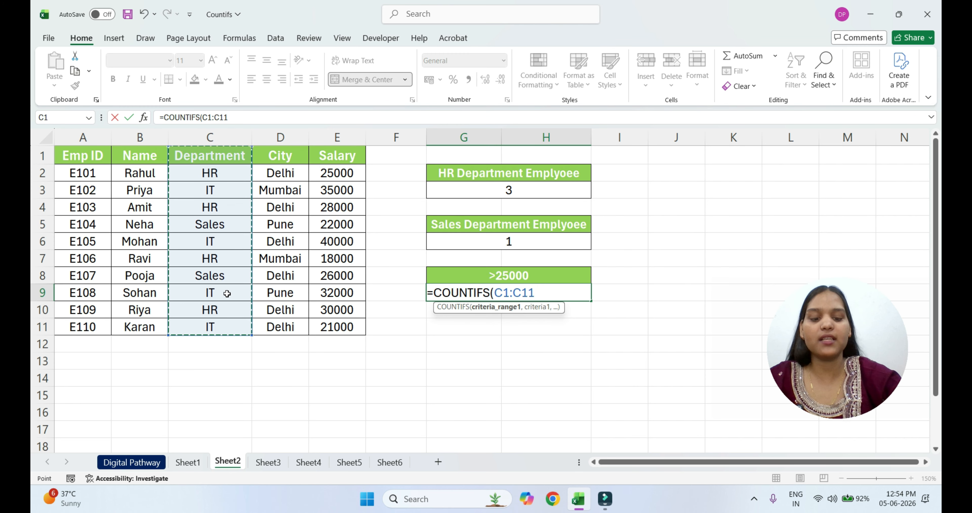
{"action": "type", "text": ",\""}
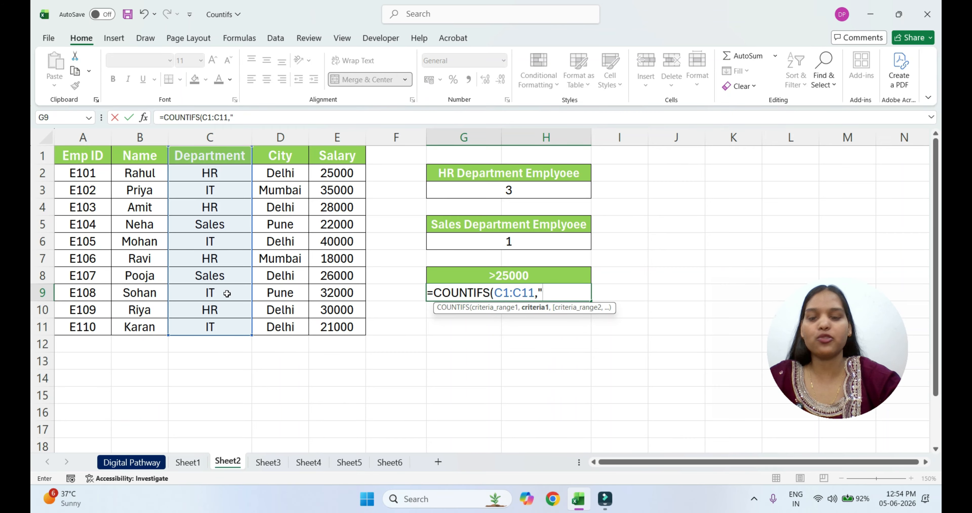
{"action": "type", "text": "Hr"}
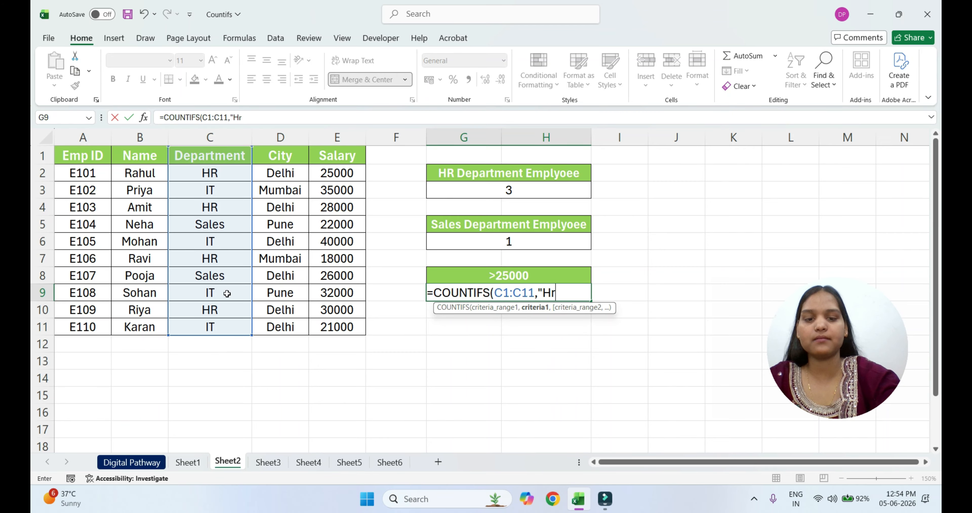
{"action": "type", "text": "R"}
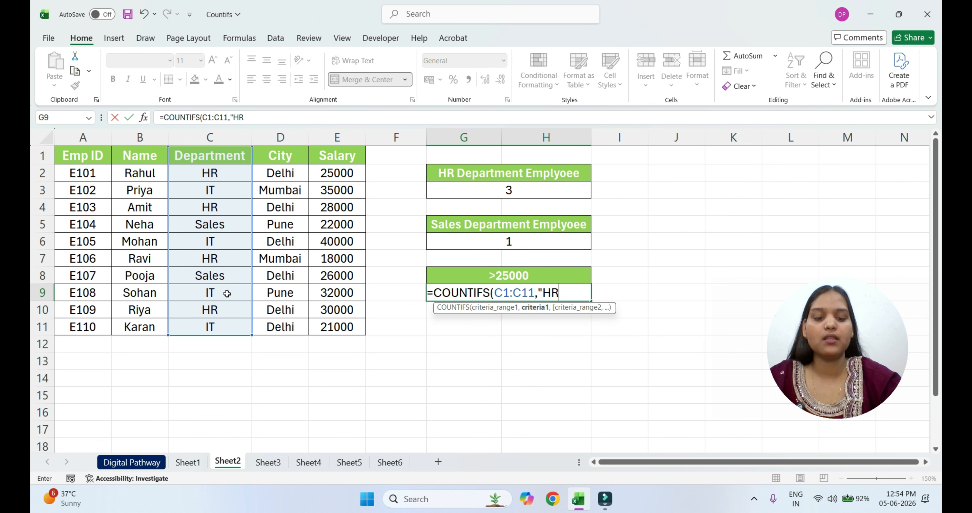
{"action": "type", "text": "\","}
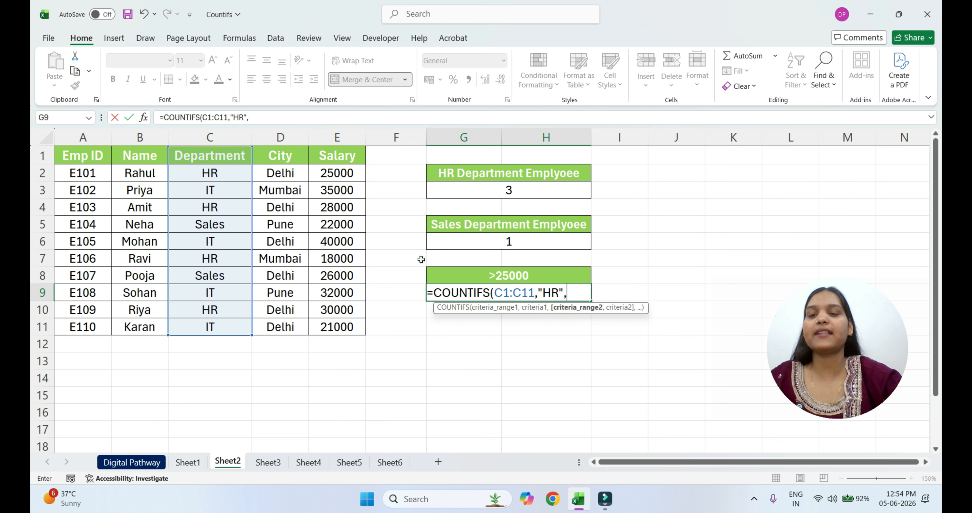
Add second range D1:D11 with criterion "Delhi" to the COUNTIFS formula under the >25000 heading
{"action": "left_click_drag", "start_coordinate": [276, 159], "coordinate": [280, 326]}
{"action": "type", "text": ",\"Delhi\""}
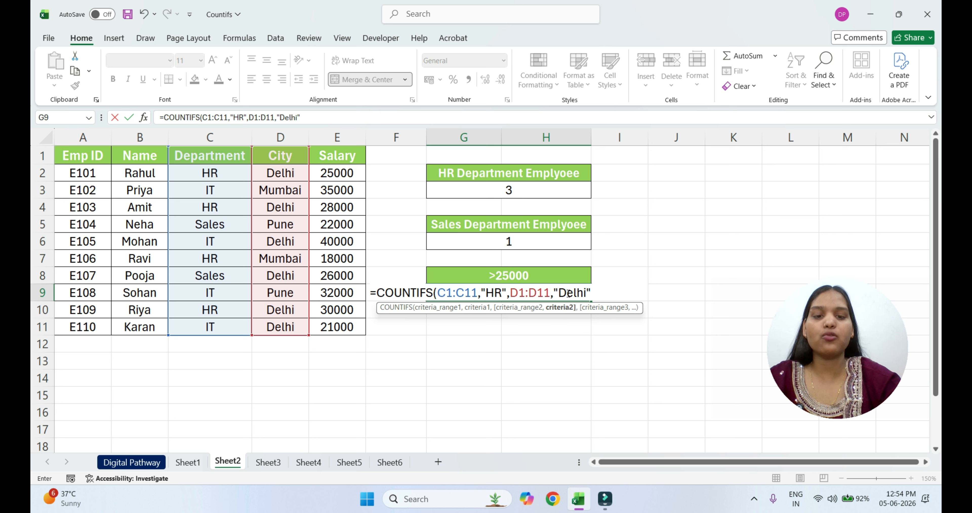
{"action": "type", "text": ","}
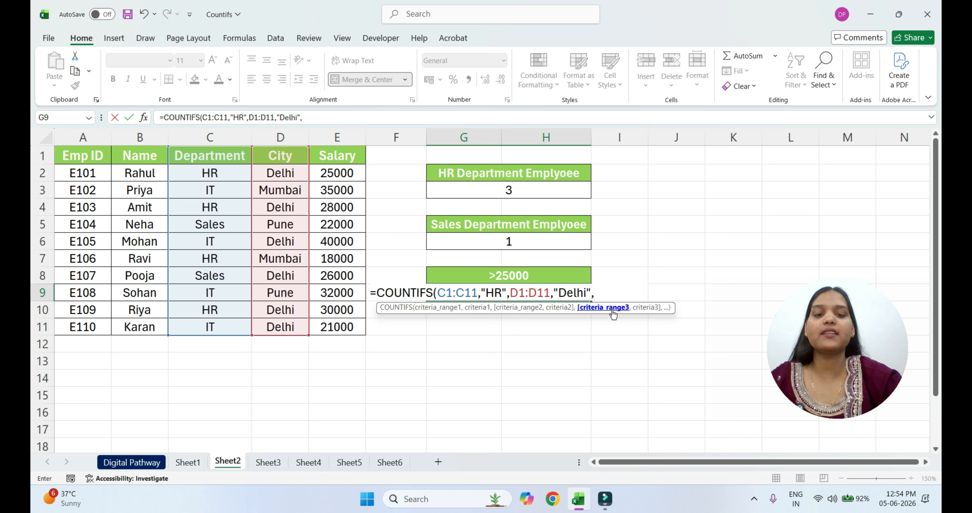
Complete the formula under the >25000 heading with third range E1:E11 and criterion ">25000", and enter it
{"action": "left_click_drag", "start_coordinate": [337, 156], "coordinate": [344, 323]}
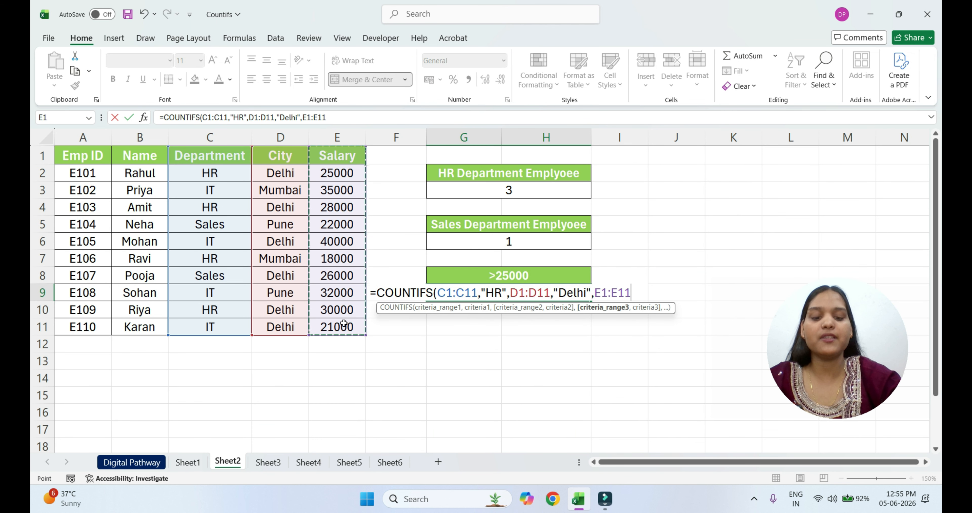
{"action": "type", "text": ","}
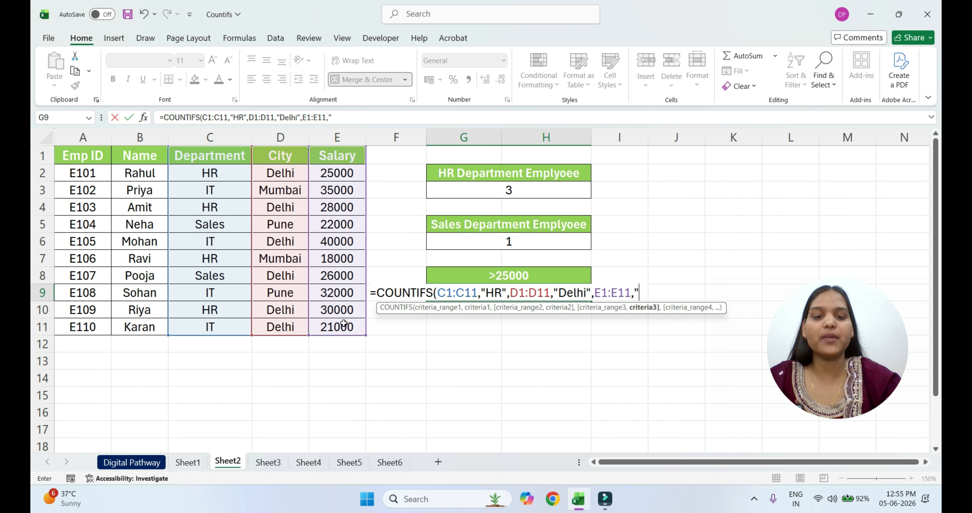
{"action": "type", "text": ">25000\""}
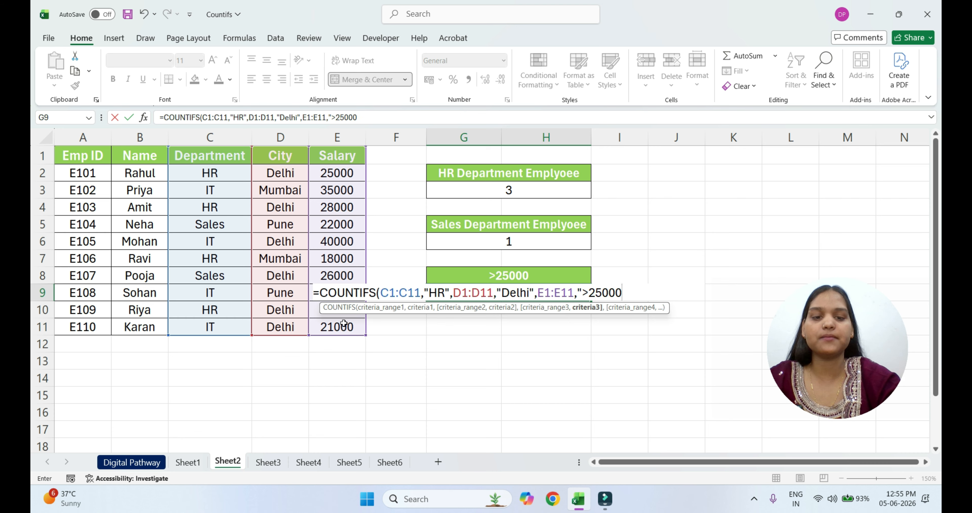
{"action": "type", "text": "\")"}
{"action": "key", "text": "Return"}
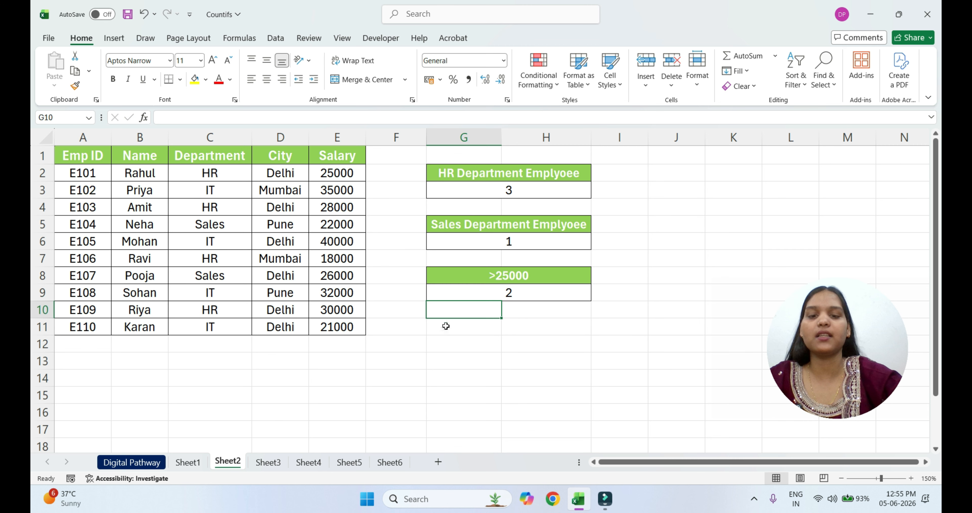
Examine the formula under the >25000 heading and compare its criteria with the HR employees' department, city and salary entries
{"action": "left_click", "coordinate": [524, 293]}
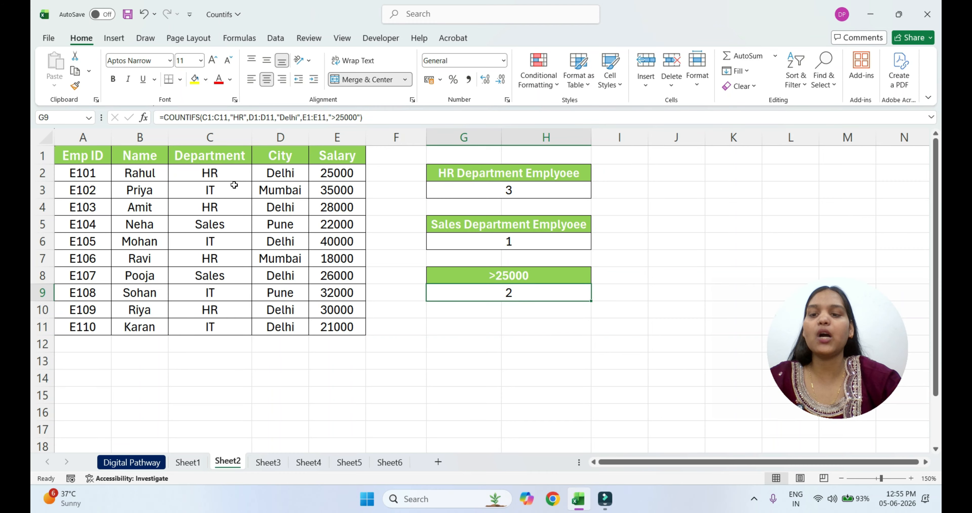
{"action": "left_click", "coordinate": [229, 207]}
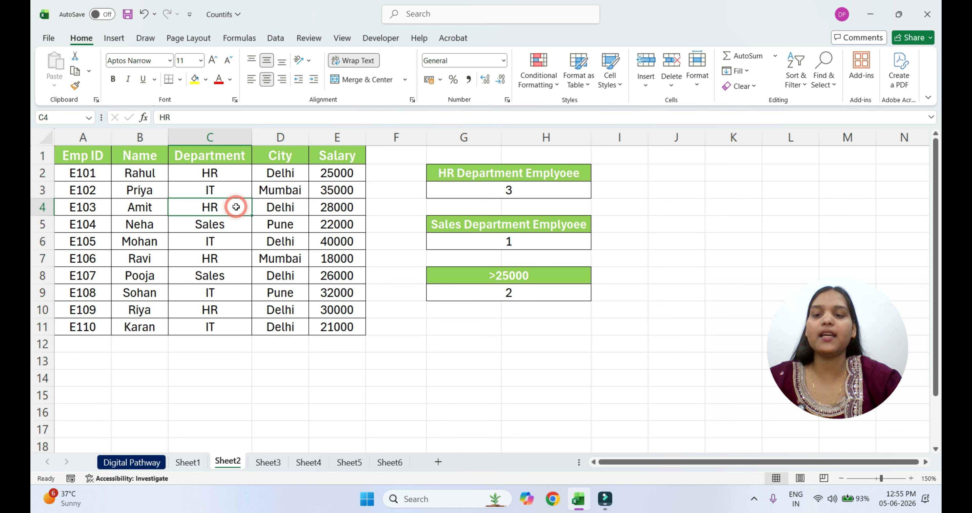
{"action": "left_click", "coordinate": [277, 206]}
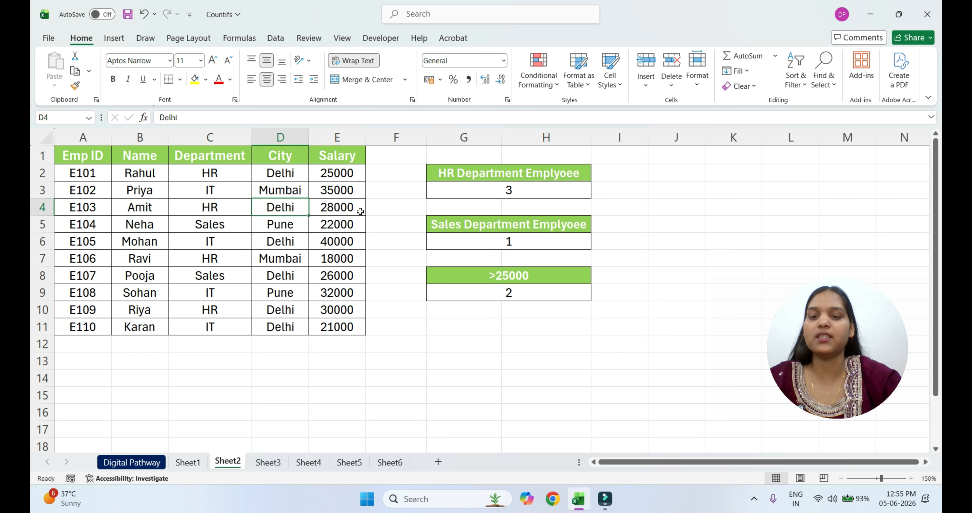
{"action": "left_click", "coordinate": [360, 211]}
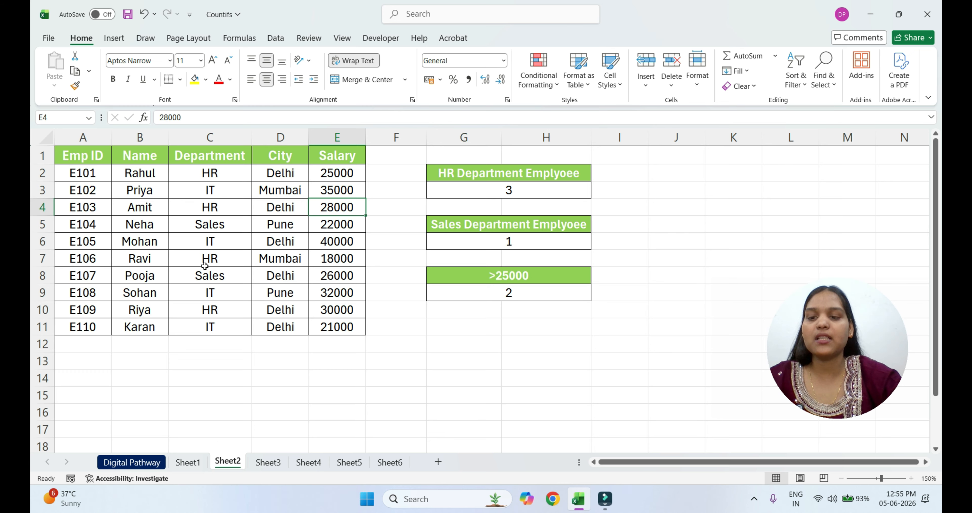
{"action": "left_click", "coordinate": [226, 311]}
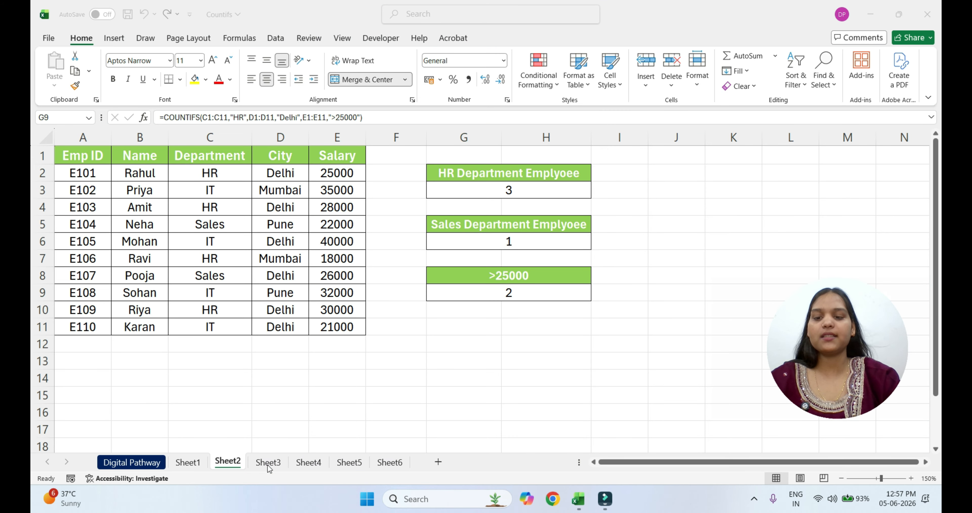
On Sheet3, start a COUNTIFS formula in the cell under Pass Student with range C1:C11 and criterion "Male"
{"action": "left_click", "coordinate": [268, 463]}
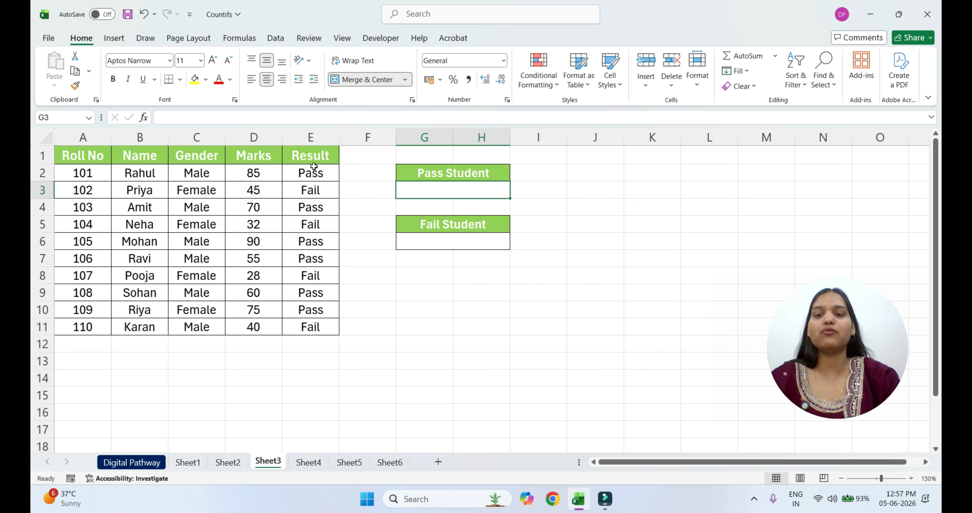
{"action": "left_click", "coordinate": [443, 191]}
{"action": "type", "text": "="}
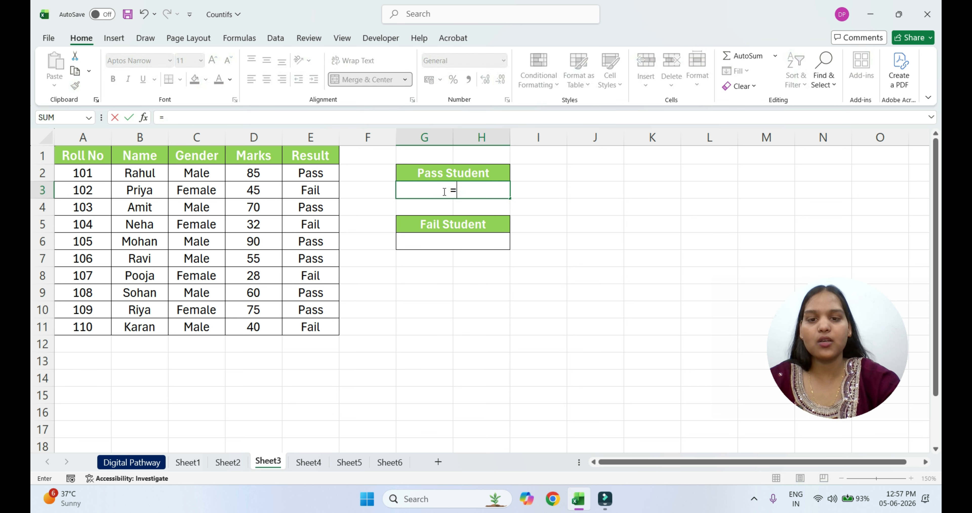
{"action": "type", "text": "countifs"}
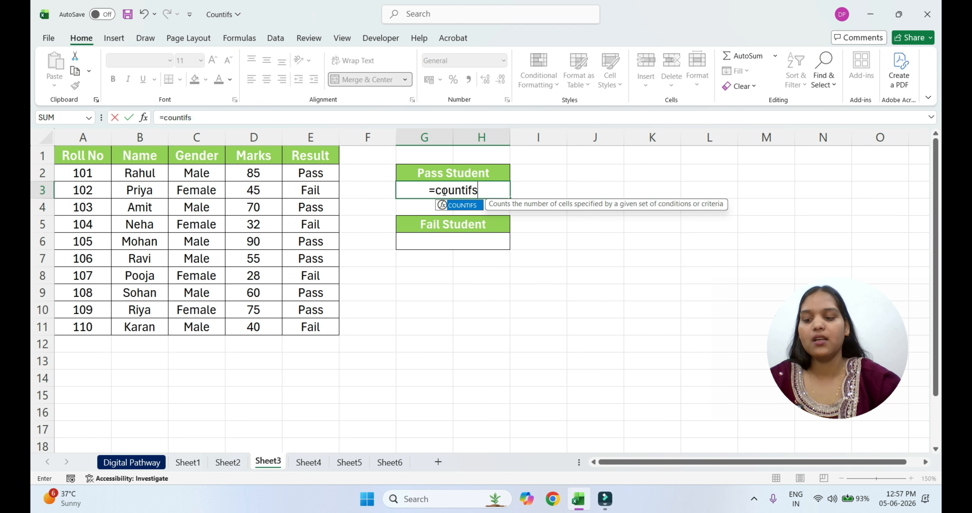
{"action": "key", "text": "Tab"}
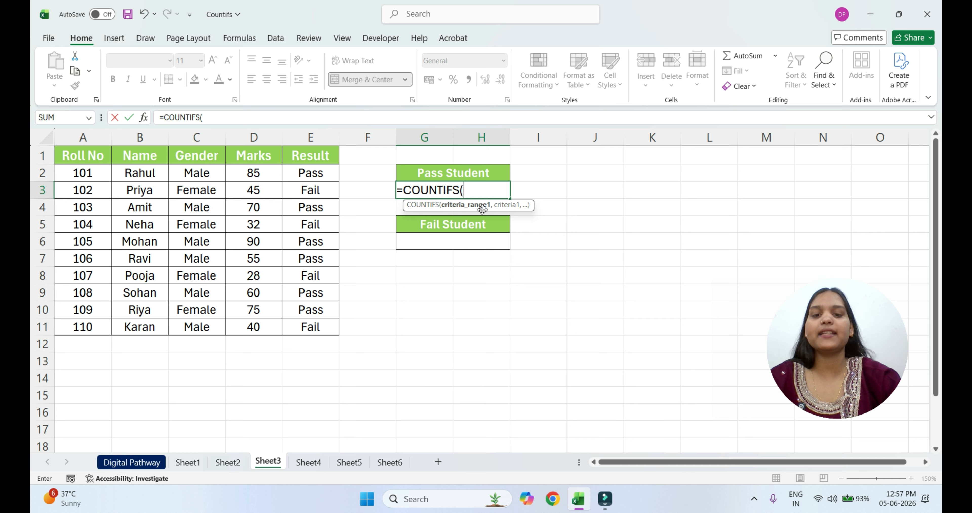
{"action": "left_click_drag", "start_coordinate": [202, 155], "coordinate": [202, 330]}
{"action": "type", "text": ","}
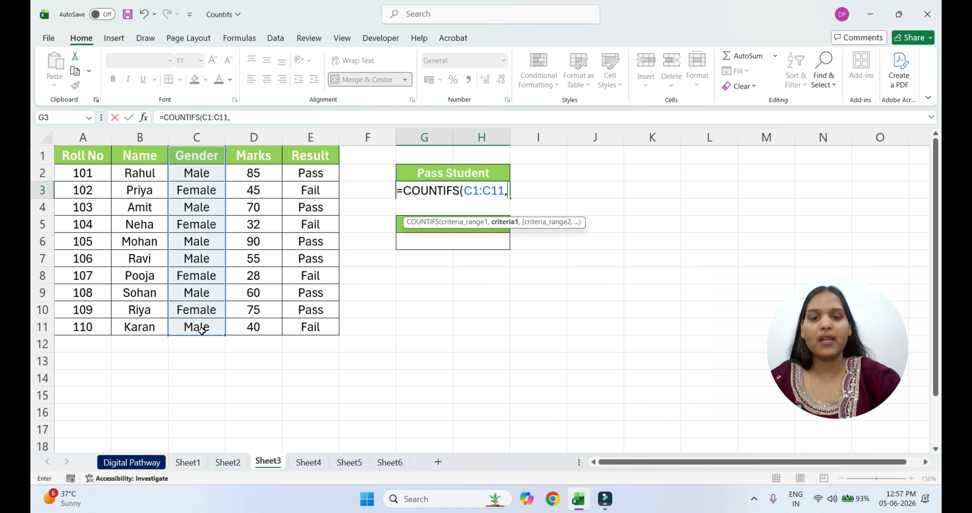
{"action": "type", "text": "\"M"}
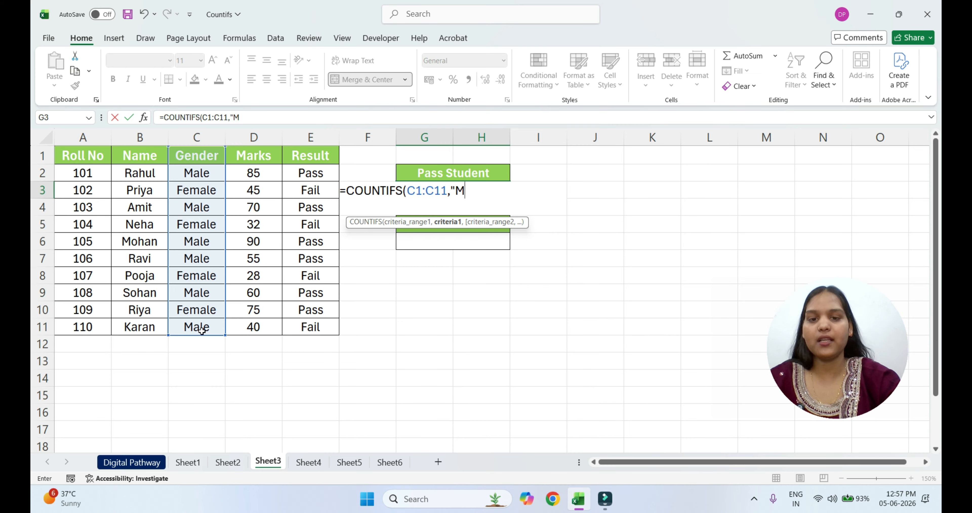
{"action": "type", "text": "ale\","}
Complete the Pass Student formula with second range E1:E11 and criterion "Pass", and enter it
{"action": "left_click_drag", "start_coordinate": [310, 155], "coordinate": [318, 324]}
{"action": "type", "text": ",\""}
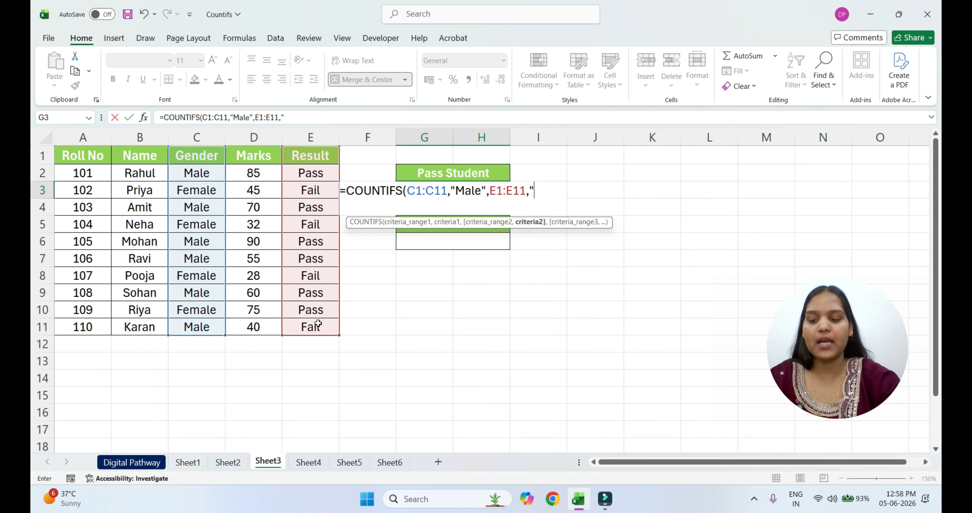
{"action": "type", "text": "Pass\""}
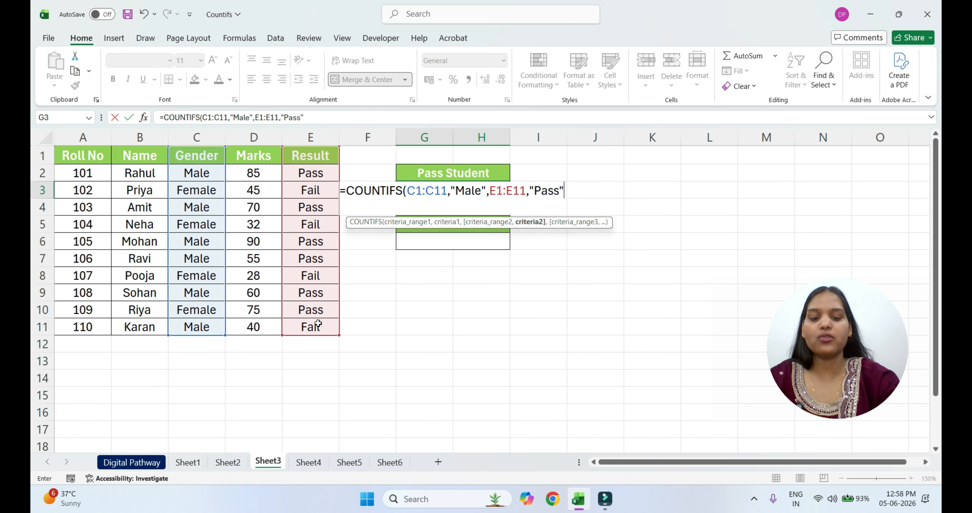
{"action": "key", "text": "Return"}
Start a COUNTIFS formula in the cell under Fail Student with range C1:C11 and criterion "Female"
{"action": "left_click", "coordinate": [464, 245]}
{"action": "type", "text": "=couns\""}
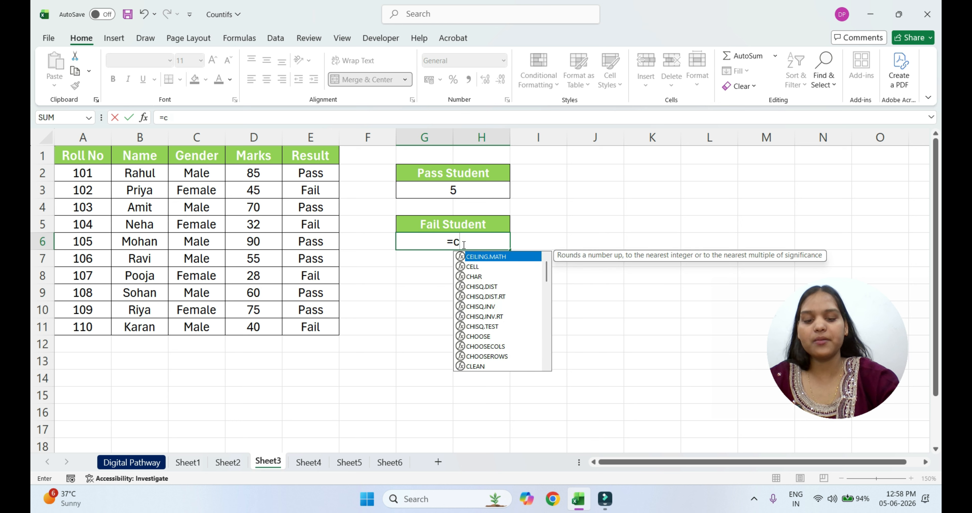
{"action": "type", "text": "ti"}
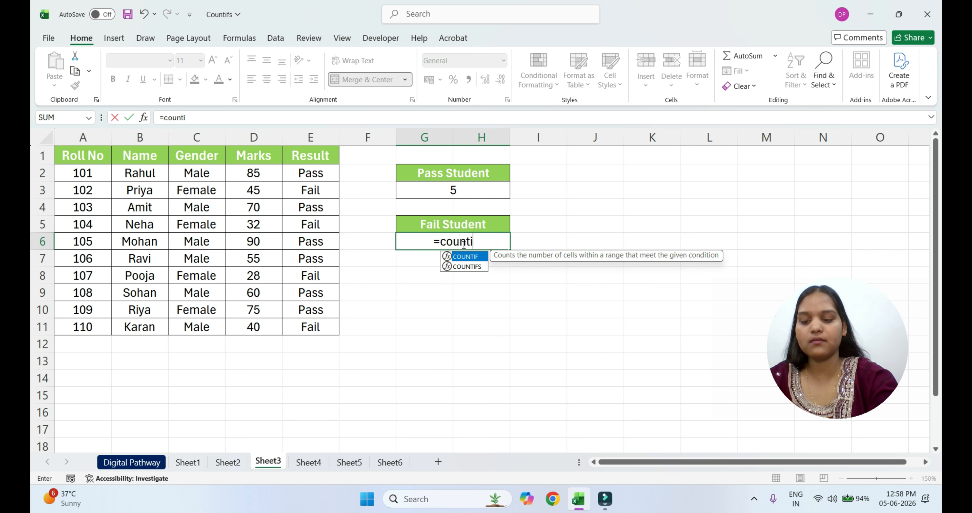
{"action": "type", "text": "fs("}
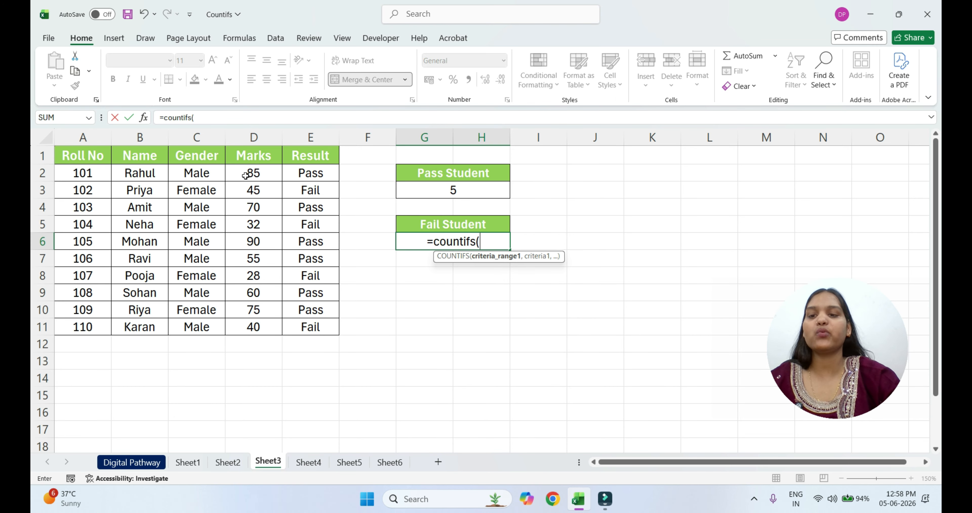
{"action": "left_click", "coordinate": [199, 160]}
{"action": "left_click_drag", "start_coordinate": [199, 160], "coordinate": [197, 323]}
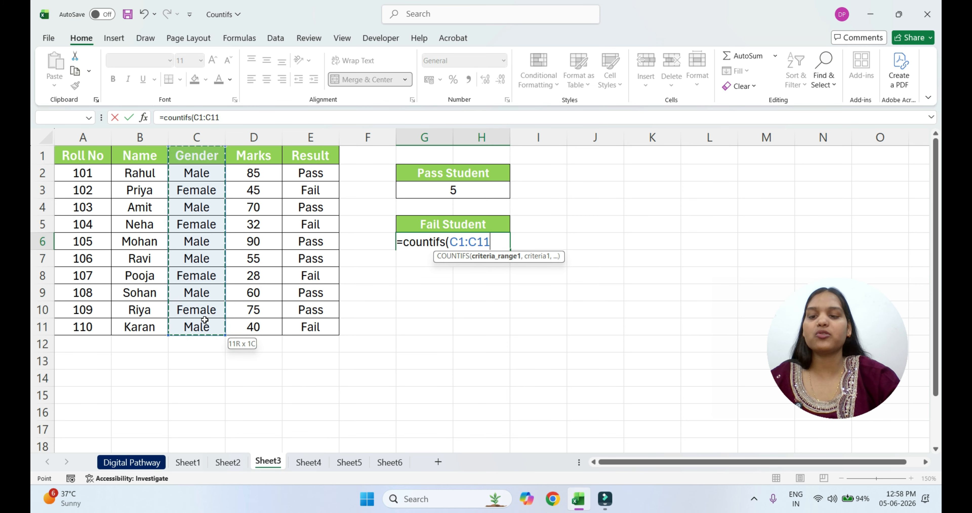
{"action": "type", "text": ",\""}
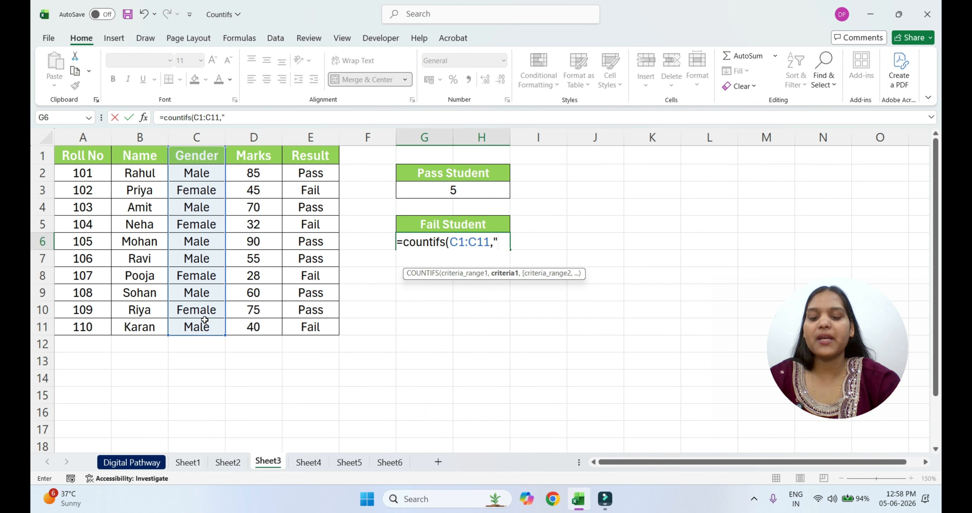
{"action": "type", "text": "F"}
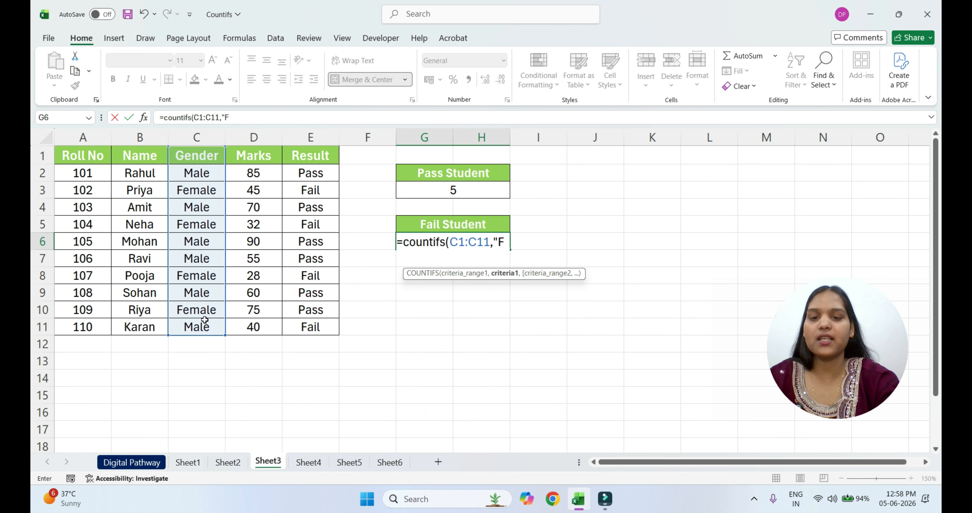
{"action": "type", "text": "emale"}
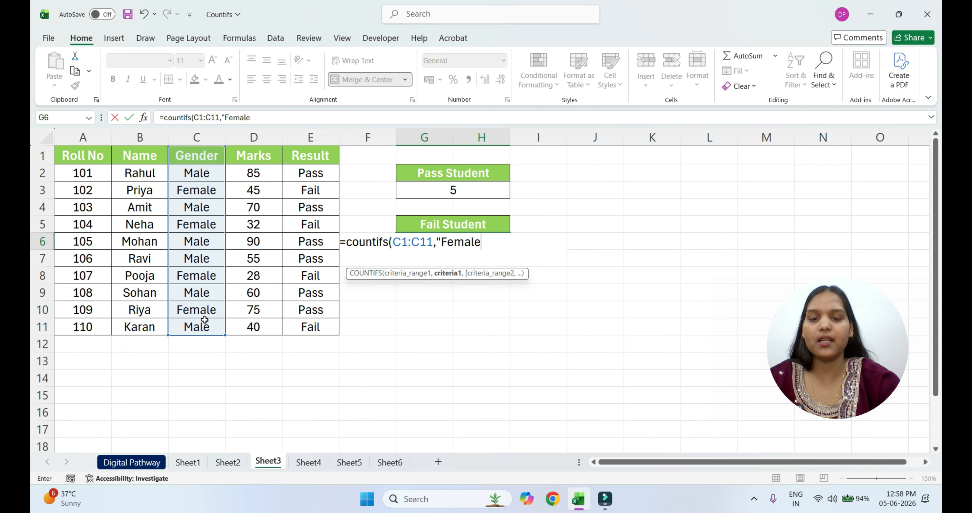
{"action": "type", "text": "\","}
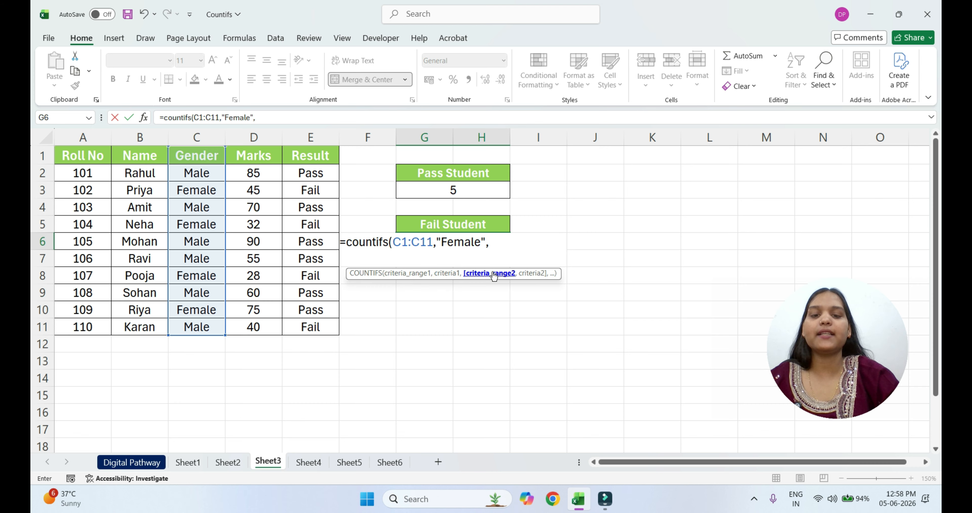
Complete the Fail Student formula with second range E1:E11 and criterion "Fail", enter it and select the result cell
{"action": "left_click_drag", "start_coordinate": [310, 156], "coordinate": [319, 330]}
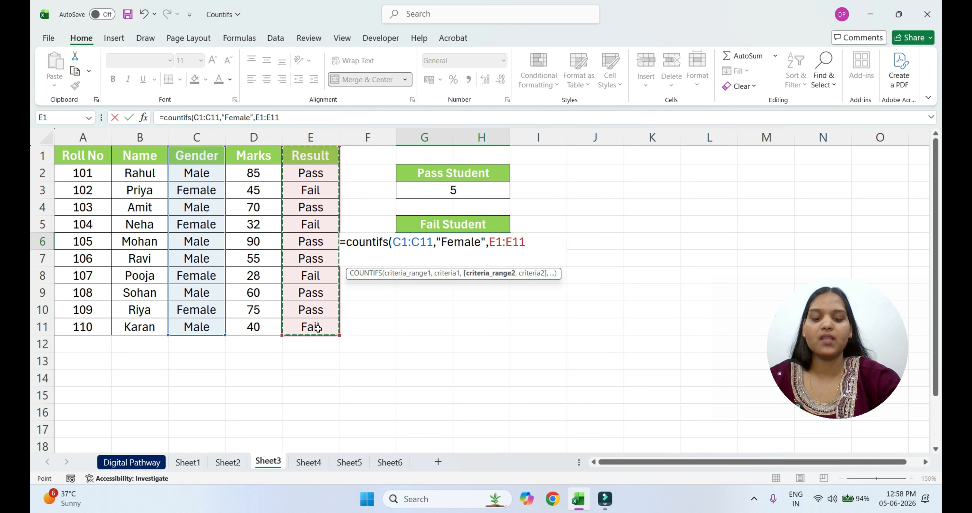
{"action": "type", "text": ","}
{"action": "type", "text": "\"F"}
{"action": "type", "text": "ail"}
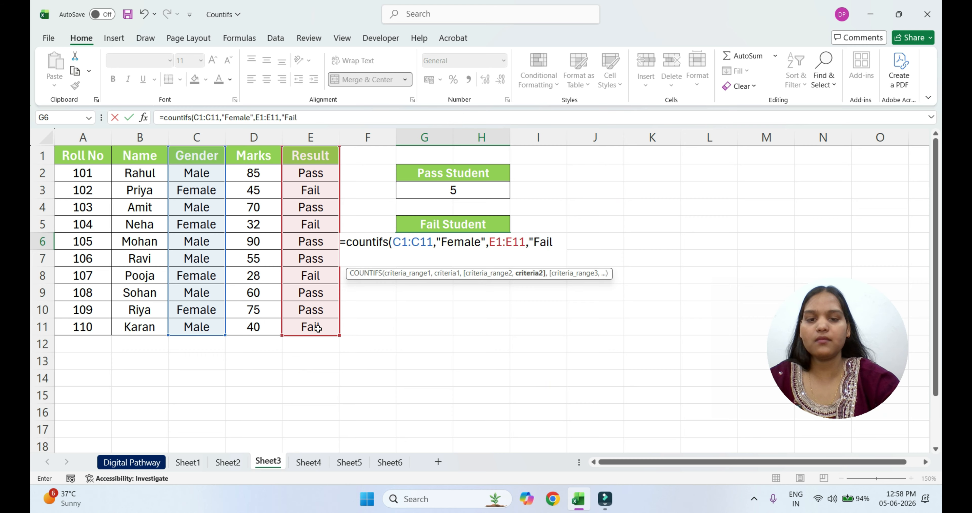
{"action": "type", "text": "\")"}
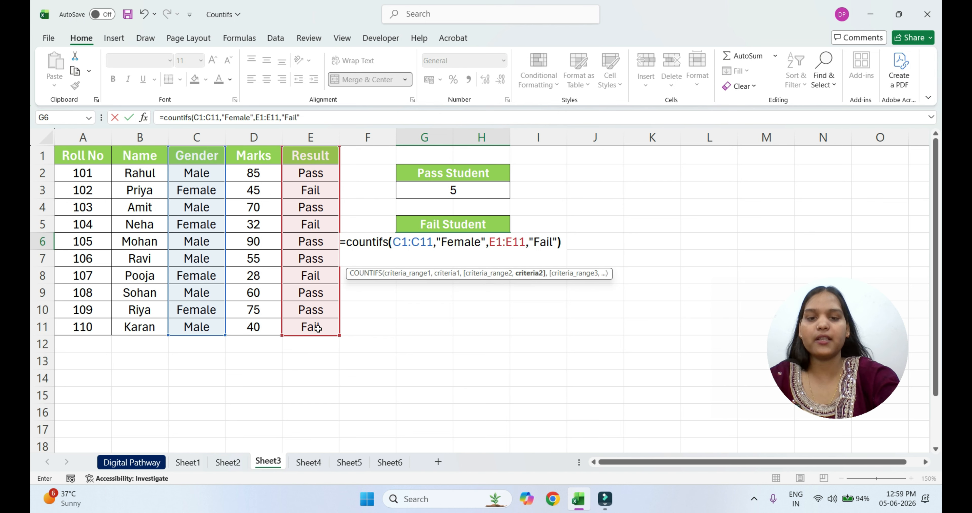
{"action": "key", "text": "Return"}
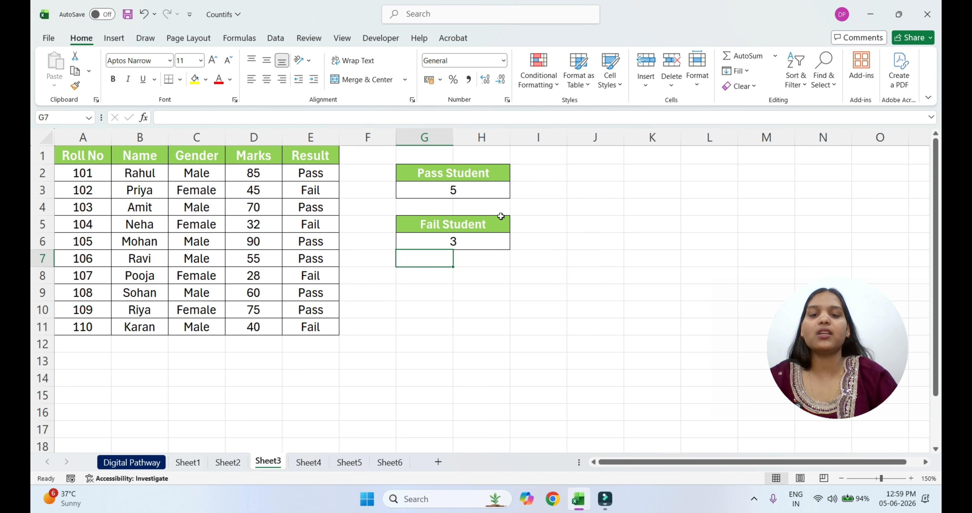
{"action": "left_click", "coordinate": [476, 239]}
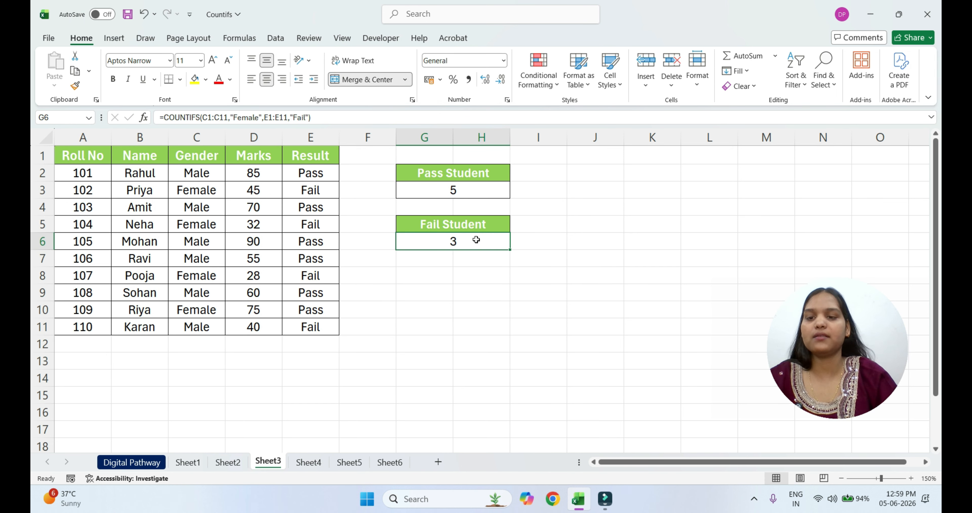
On Sheet4, start a COUNTIFS formula in the cell under the first Paid Fees heading with range C1:C9 and criterion "Male"
{"action": "left_click", "coordinate": [318, 461]}
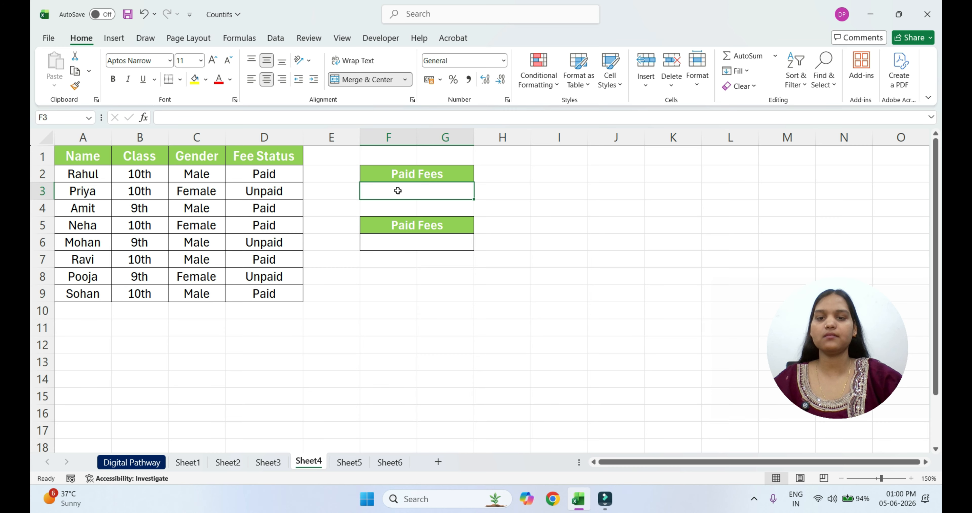
{"action": "type", "text": "=countifs("}
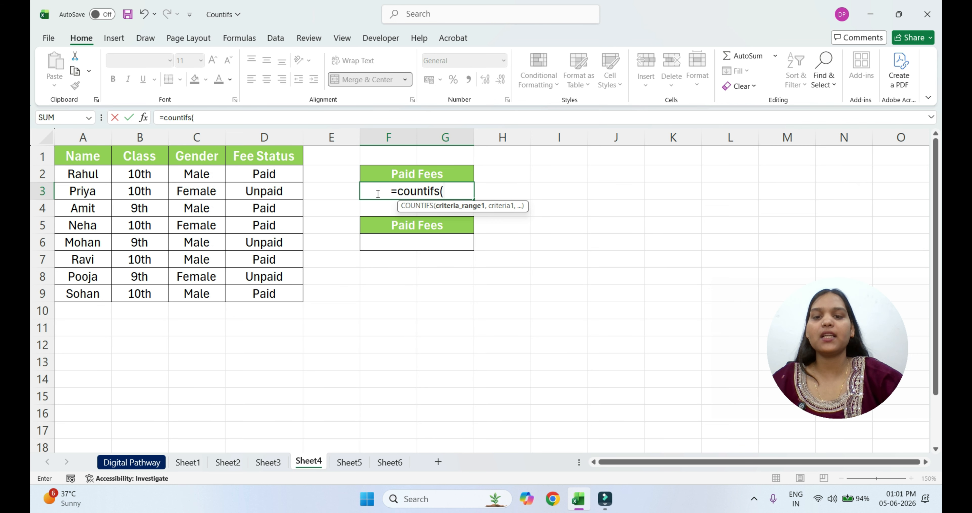
{"action": "left_click_drag", "start_coordinate": [197, 156], "coordinate": [205, 286]}
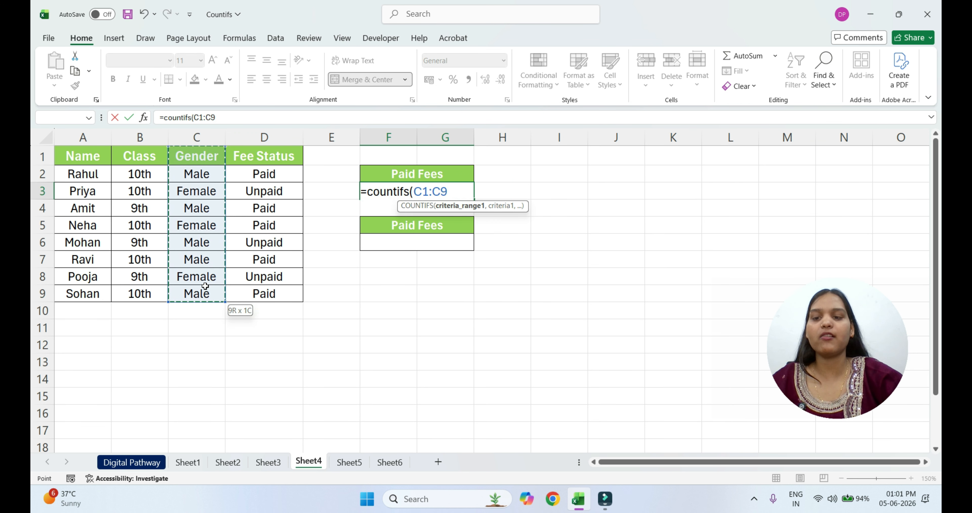
{"action": "type", "text": ",\"Male"}
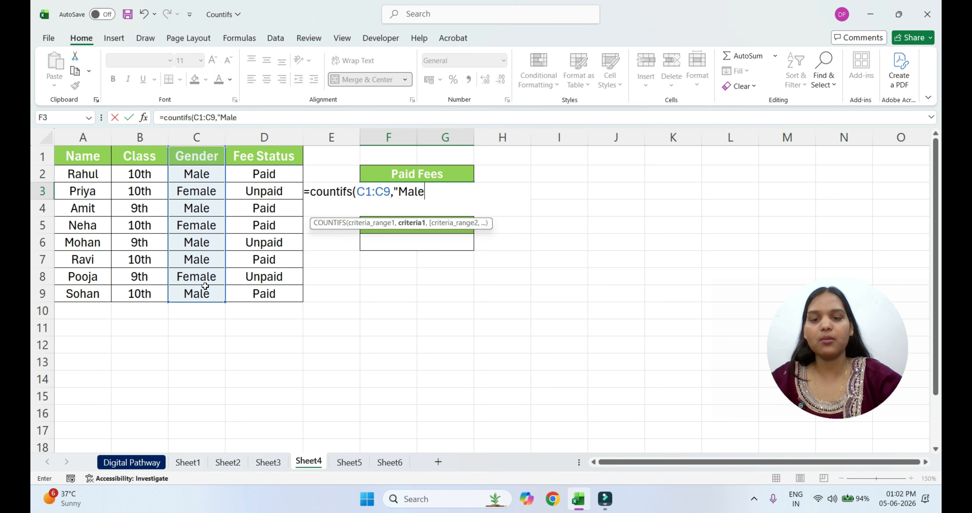
{"action": "type", "text": "\","}
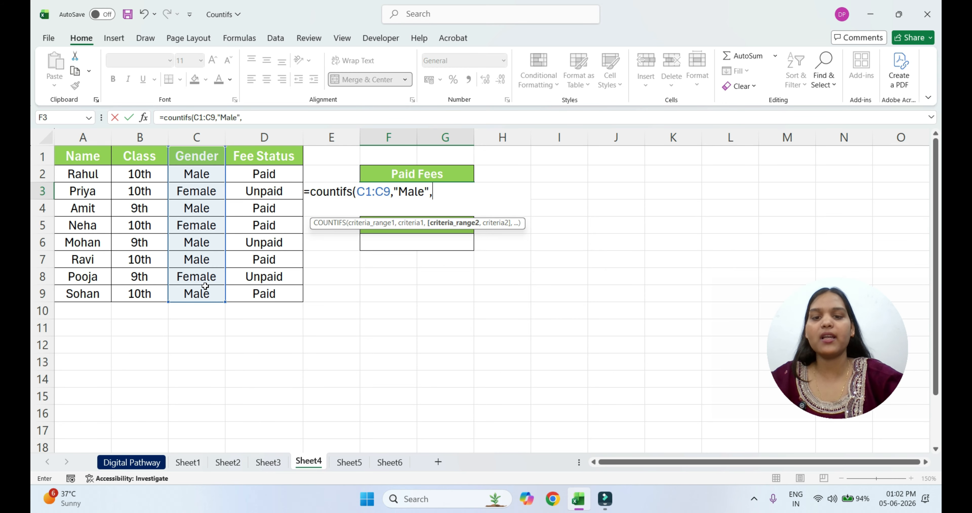
Complete the first Paid Fees formula with second range D1:D9 and criterion "Paid", enter it and select the result cell
{"action": "left_click", "coordinate": [483, 219]}
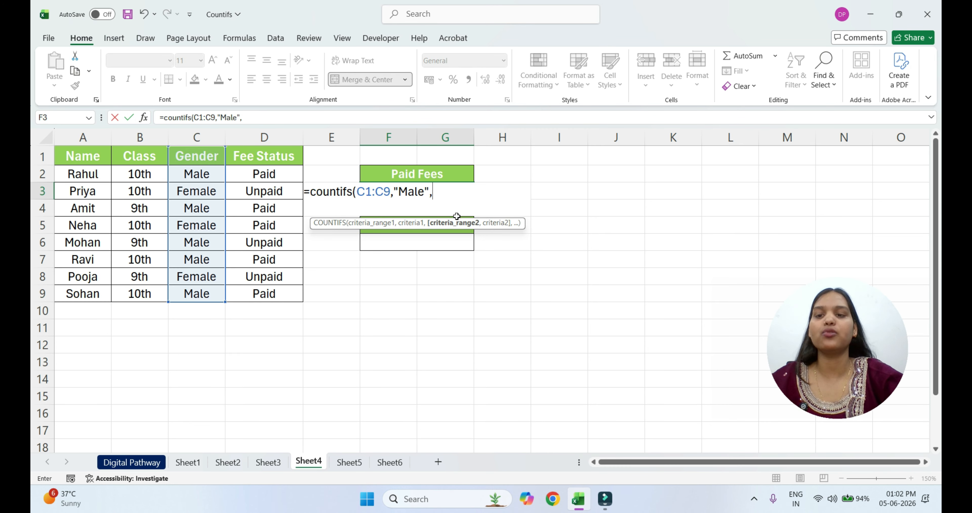
{"action": "left_click_drag", "start_coordinate": [258, 160], "coordinate": [265, 301]}
{"action": "type", "text": ",\"Paid"}
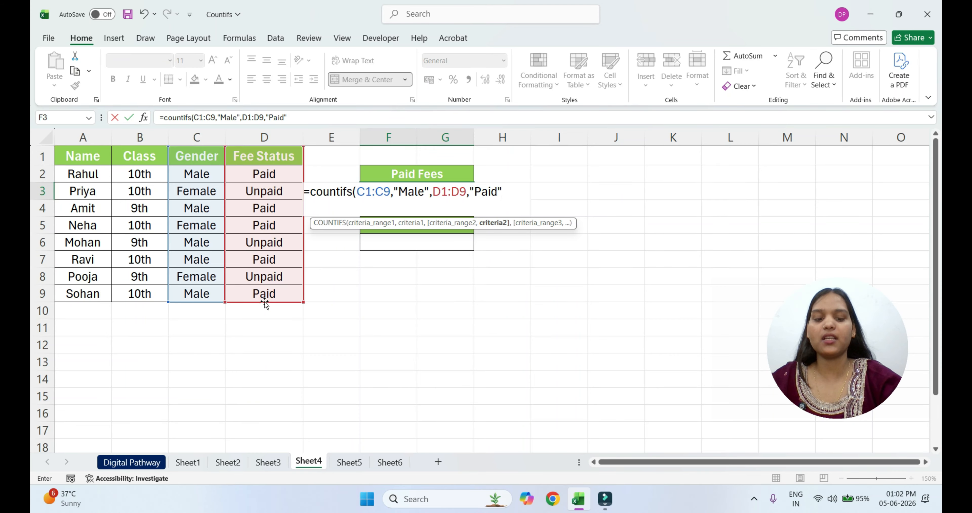
{"action": "type", "text": "\""}
{"action": "key", "text": "Return"}
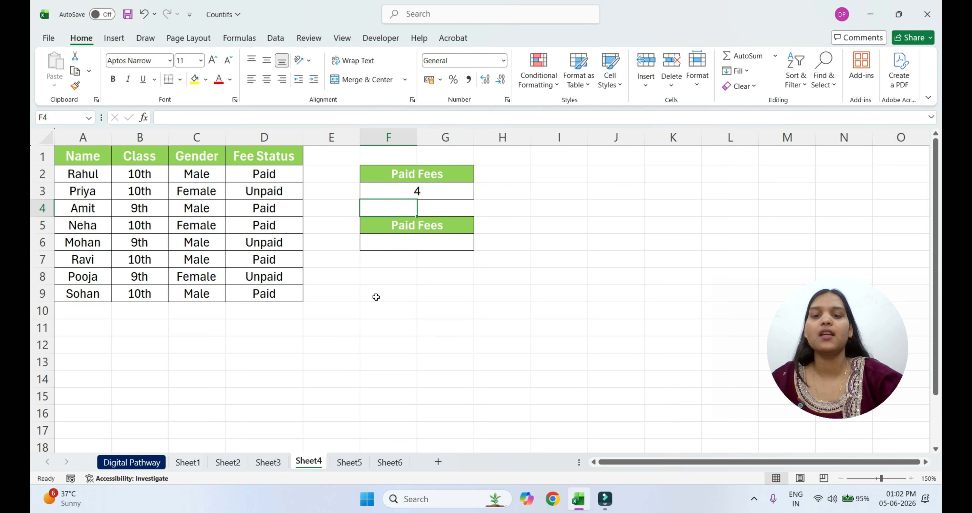
{"action": "left_click", "coordinate": [429, 189]}
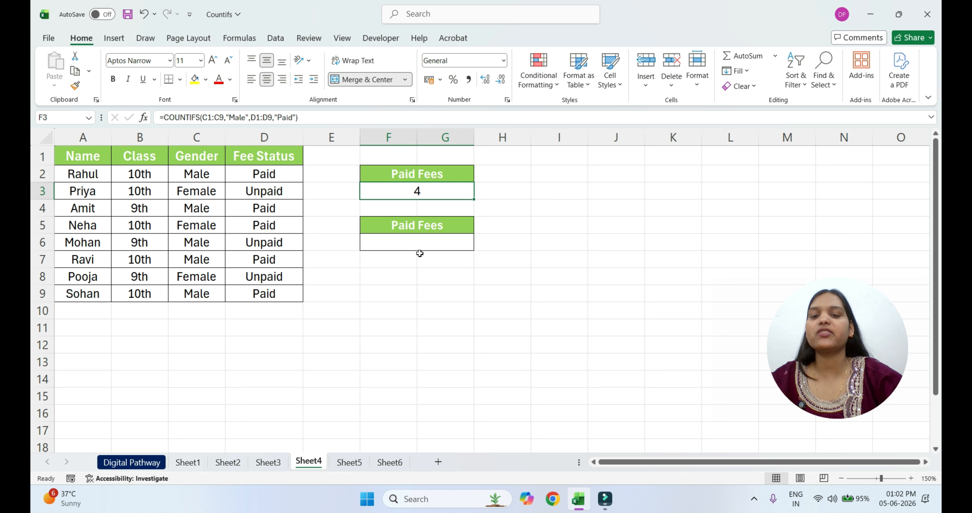
Start a COUNTIFS formula in the cell under the second Paid Fees heading with range B1:B9 and criterion "10TH"
{"action": "left_click", "coordinate": [424, 241]}
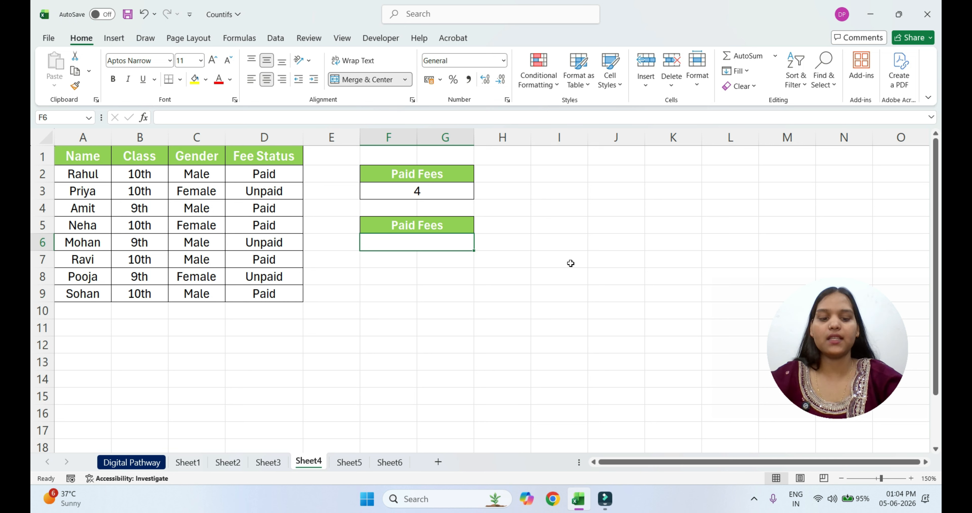
{"action": "type", "text": "=COUN"}
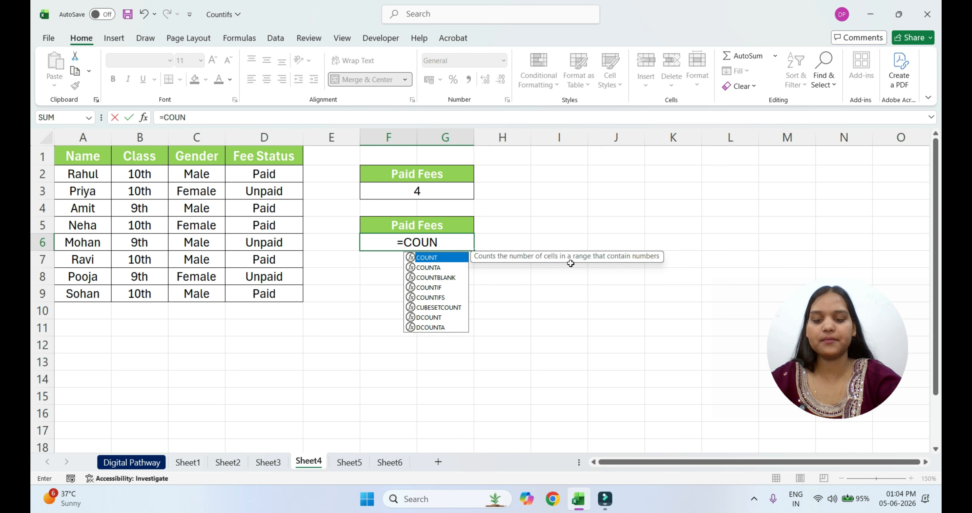
{"action": "type", "text": "TIFS("}
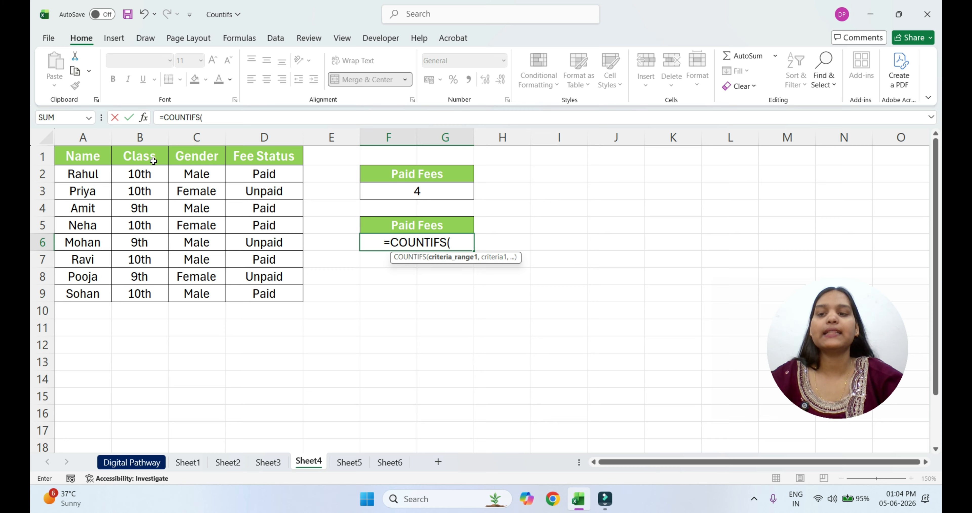
{"action": "left_click_drag", "start_coordinate": [153, 161], "coordinate": [149, 292]}
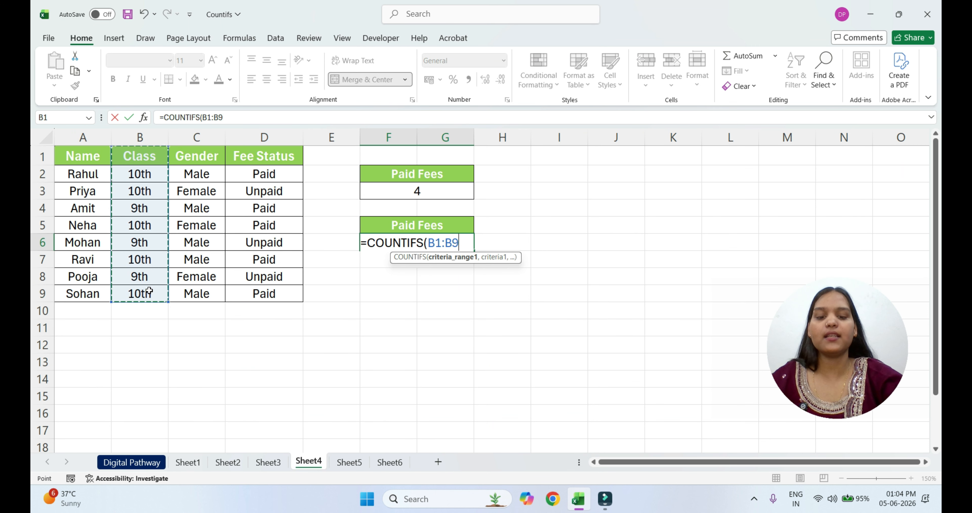
{"action": "type", "text": ",\""}
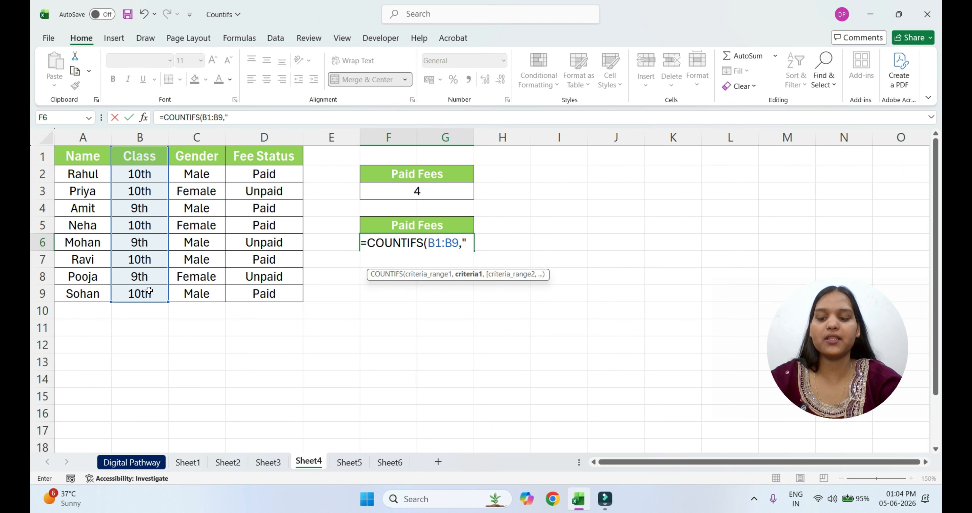
{"action": "type", "text": "10TH"}
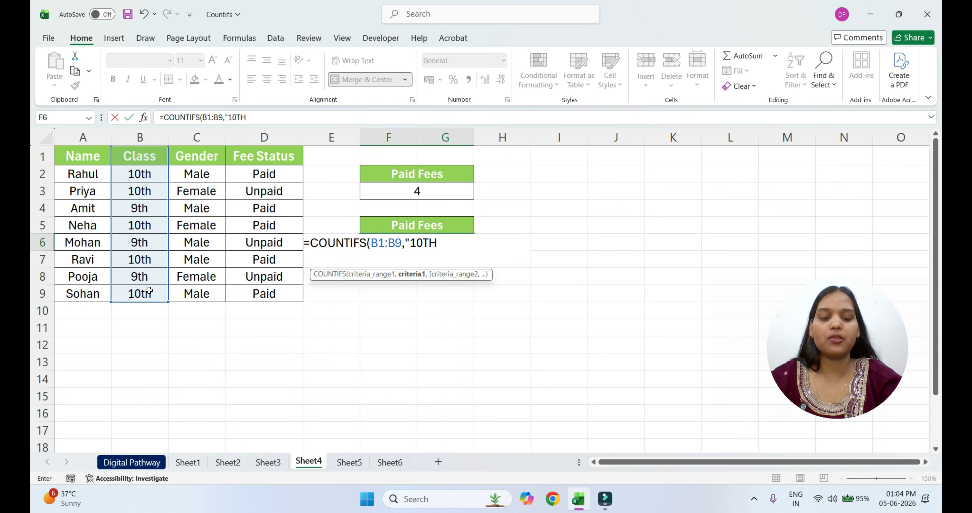
{"action": "type", "text": "\","}
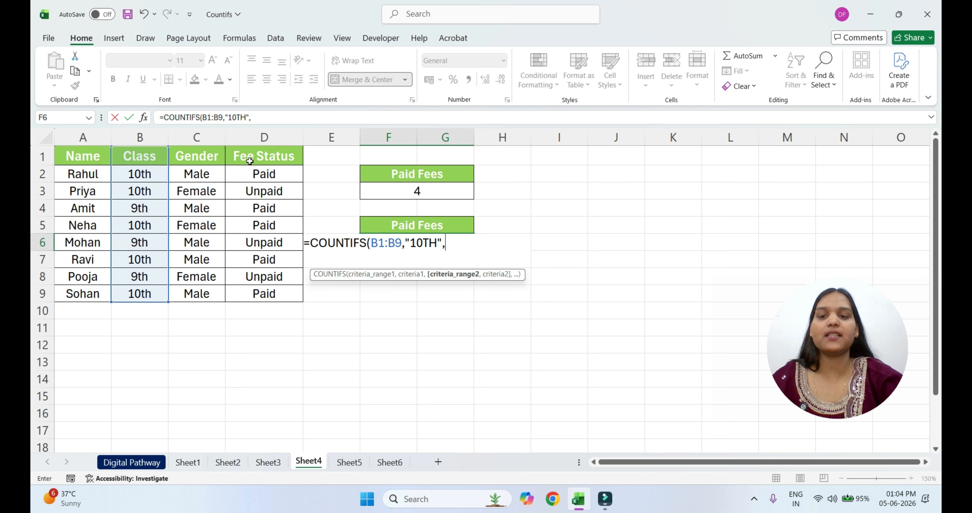
Complete the second Paid Fees formula with range D1:D9 and criterion "Paid", enter it and select the result cell
{"action": "left_click_drag", "start_coordinate": [250, 161], "coordinate": [264, 298]}
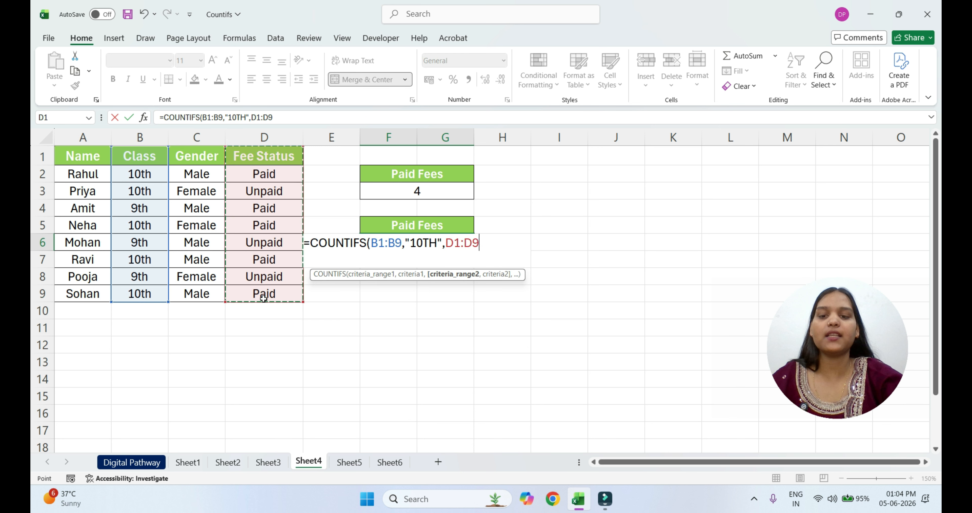
{"action": "type", "text": ",\"Paid\")"}
{"action": "key", "text": "Return"}
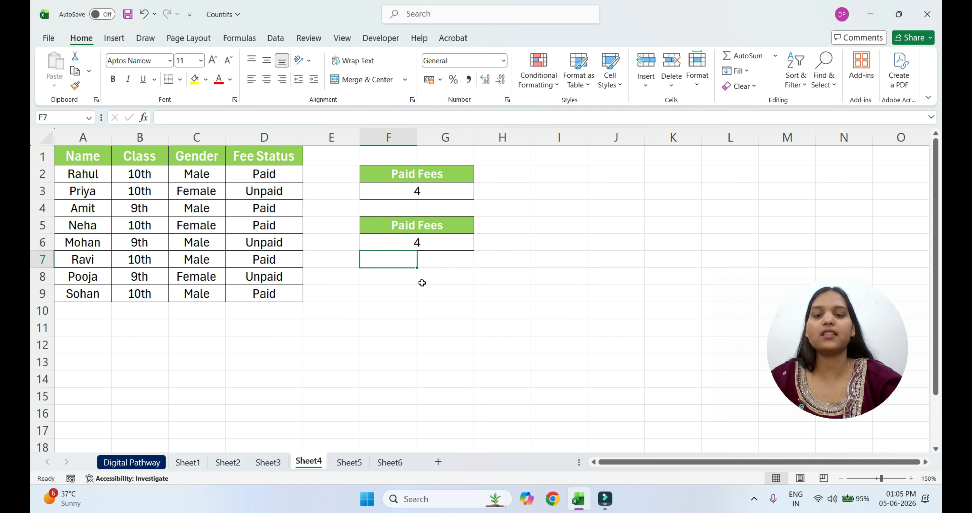
{"action": "left_click", "coordinate": [440, 244]}
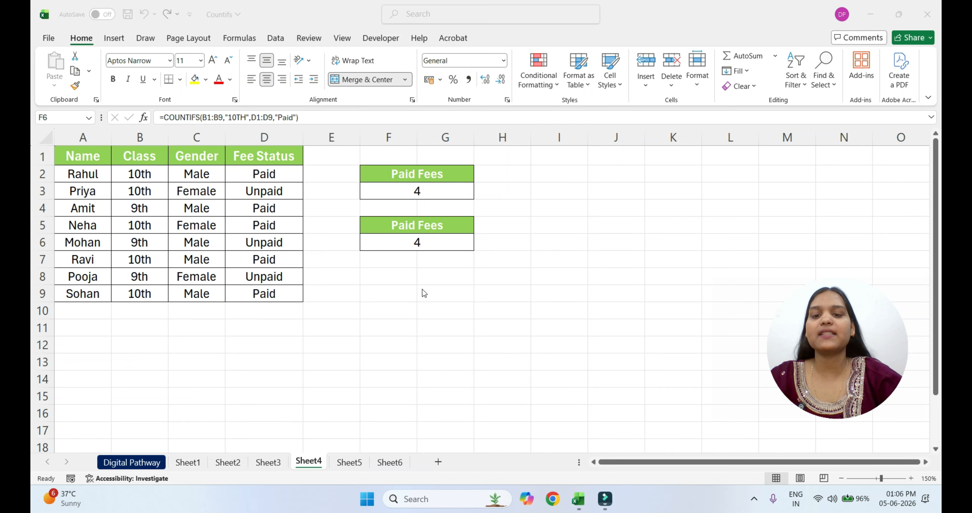
Erase the whole formula from the cell under the second Paid Fees heading
{"action": "double_click", "coordinate": [443, 243]}
{"action": "left_click", "coordinate": [526, 249]}
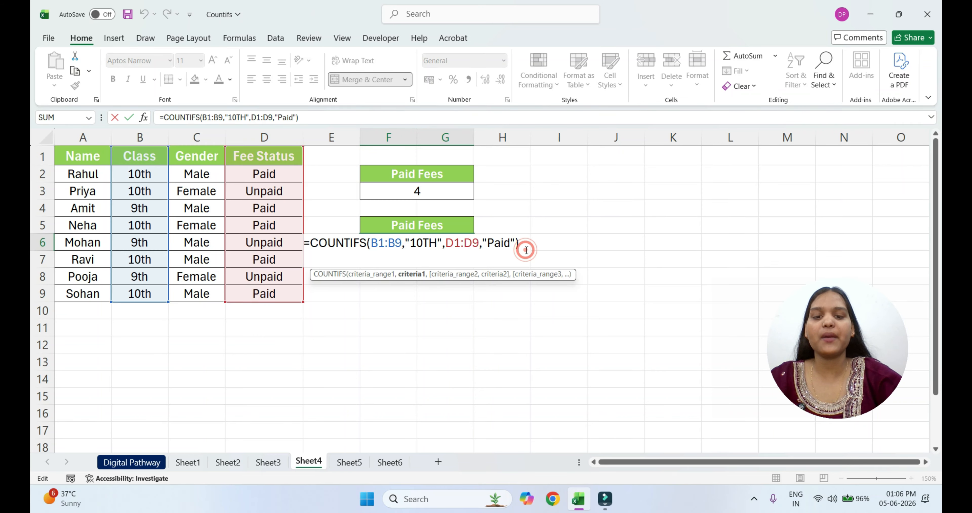
{"action": "key", "text": "BackSpace"}
{"action": "key", "text": "BackSpace"}
{"action": "key", "text": "BackSpace"}
{"action": "key", "text": "BackSpace"}
{"action": "key", "text": "BackSpace"}
{"action": "key", "text": "BackSpace"}
{"action": "key", "text": "BackSpace"}
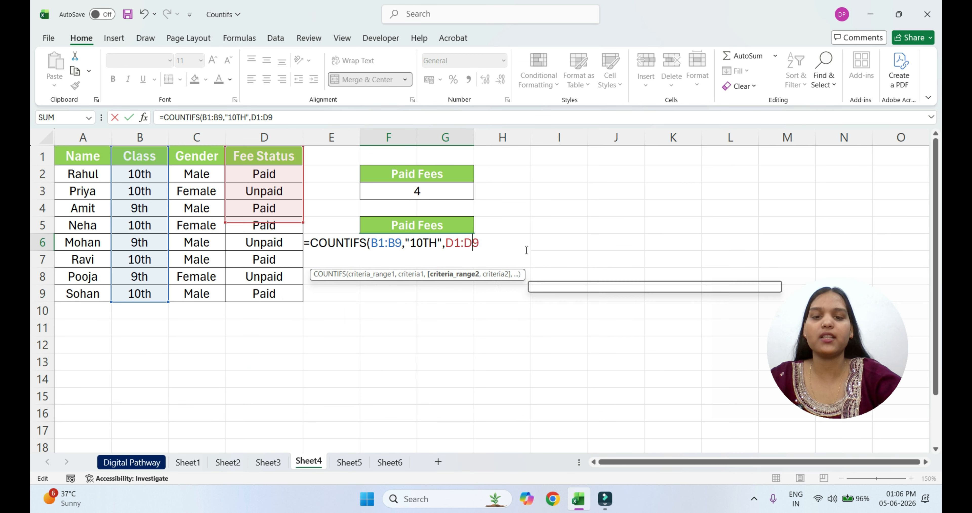
{"action": "key", "text": "BackSpace"}
{"action": "key", "text": "BackSpace"}
{"action": "key", "text": "BackSpace"}
{"action": "key", "text": "BackSpace"}
{"action": "key", "text": "BackSpace"}
{"action": "key", "text": "BackSpace"}
{"action": "key", "text": "BackSpace"}
{"action": "key", "text": "BackSpace"}
{"action": "key", "text": "BackSpace"}
{"action": "key", "text": "BackSpace"}
{"action": "key", "text": "BackSpace"}
{"action": "key", "text": "BackSpace"}
{"action": "key", "text": "BackSpace"}
{"action": "key", "text": "BackSpace"}
{"action": "key", "text": "BackSpace"}
{"action": "key", "text": "BackSpace"}
{"action": "key", "text": "BackSpace"}
{"action": "key", "text": "BackSpace"}
{"action": "key", "text": "BackSpace"}
{"action": "key", "text": "BackSpace"}
{"action": "key", "text": "Return"}
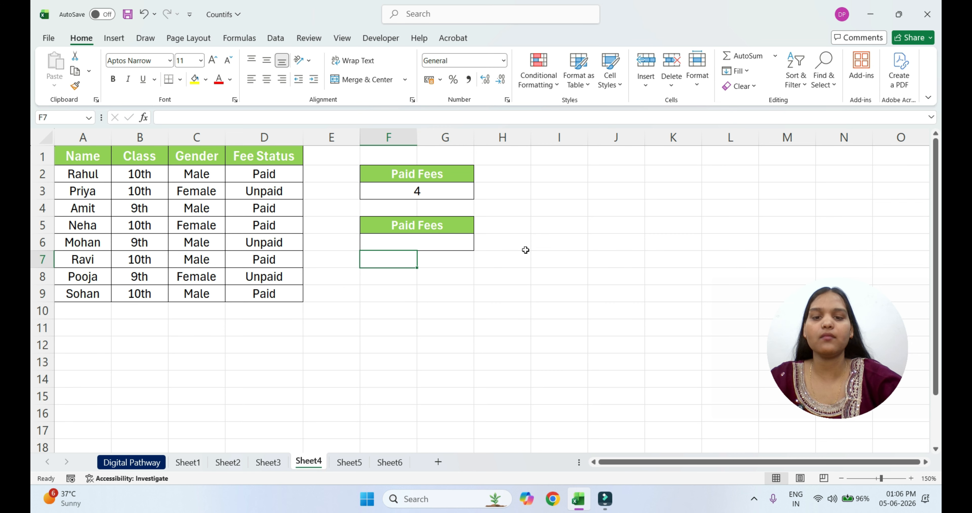
Write a new COUNTIFS formula in the emptied second Paid Fees cell, with first range B1:B9 and criterion "10TH"
{"action": "left_click", "coordinate": [453, 241]}
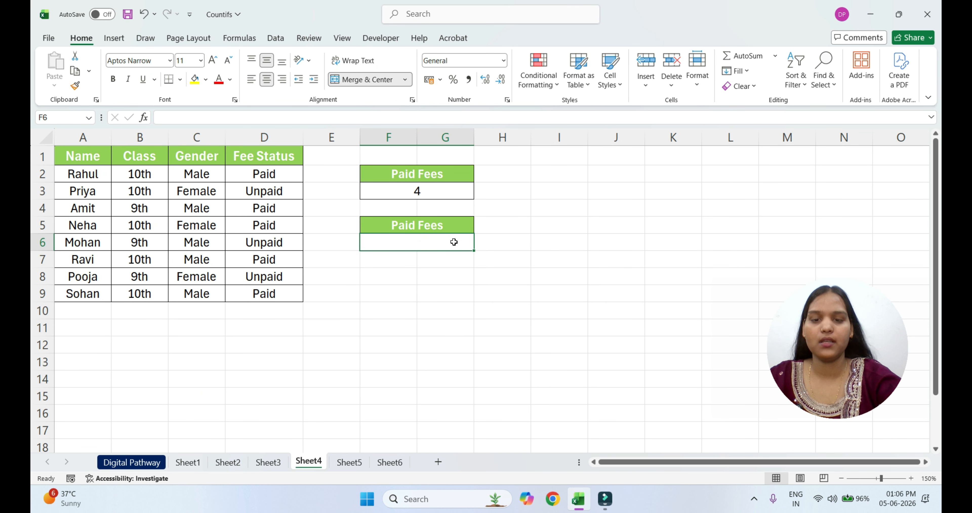
{"action": "type", "text": "=countifs"}
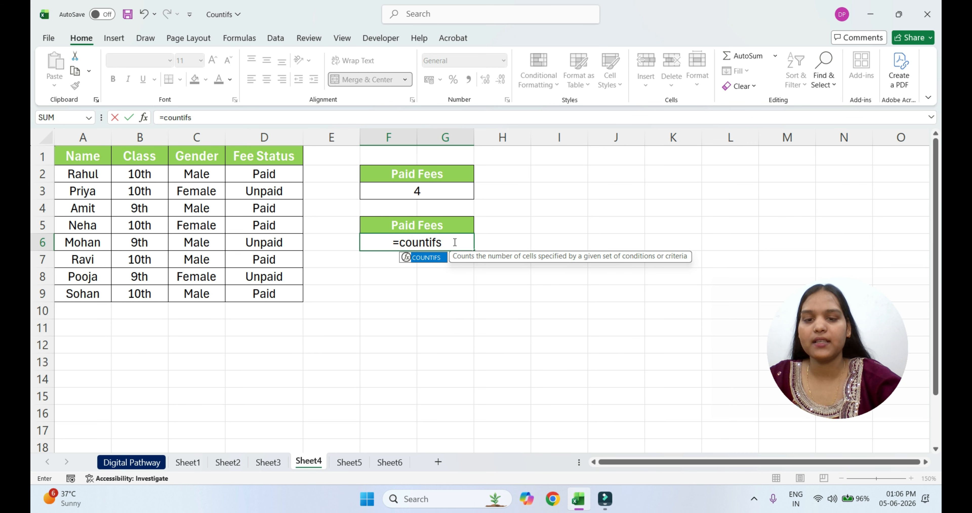
{"action": "key", "text": "Tab"}
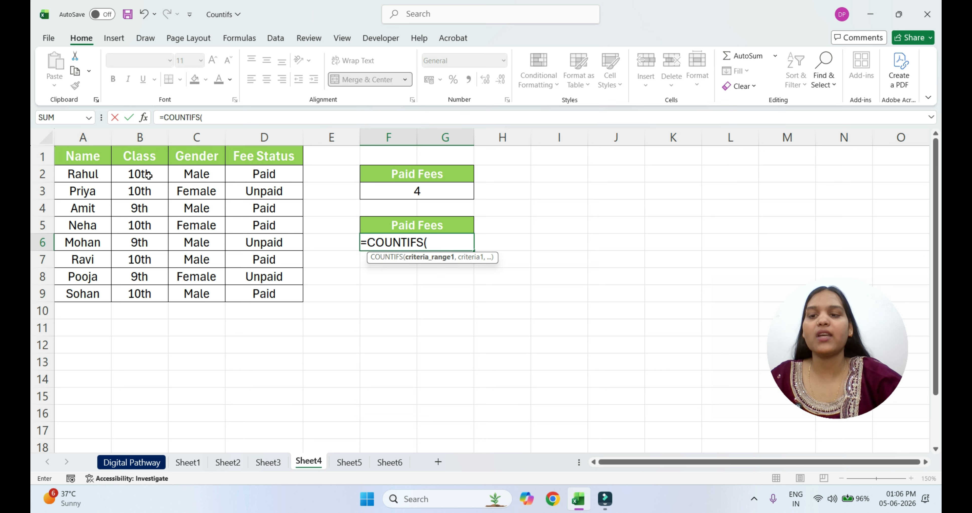
{"action": "left_click", "coordinate": [139, 157]}
{"action": "left_click_drag", "start_coordinate": [138, 167], "coordinate": [156, 291]}
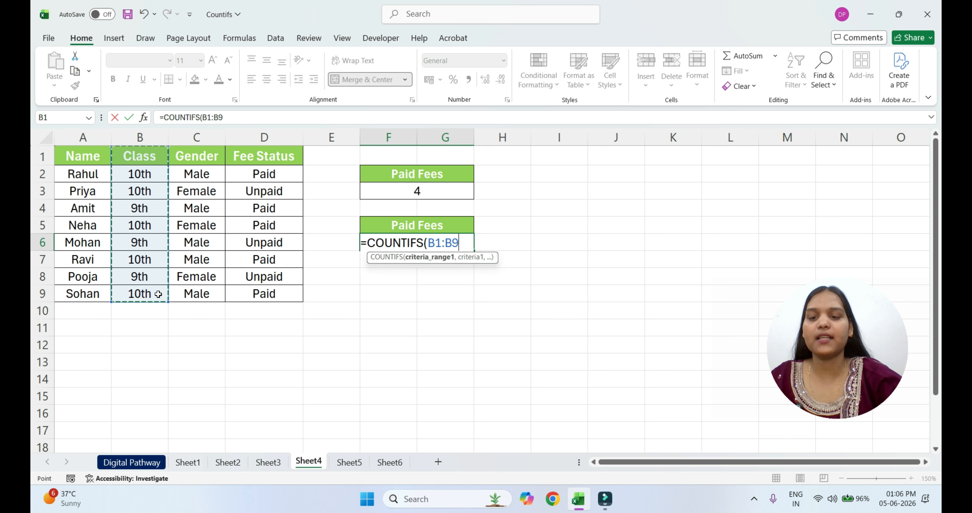
{"action": "type", "text": ","}
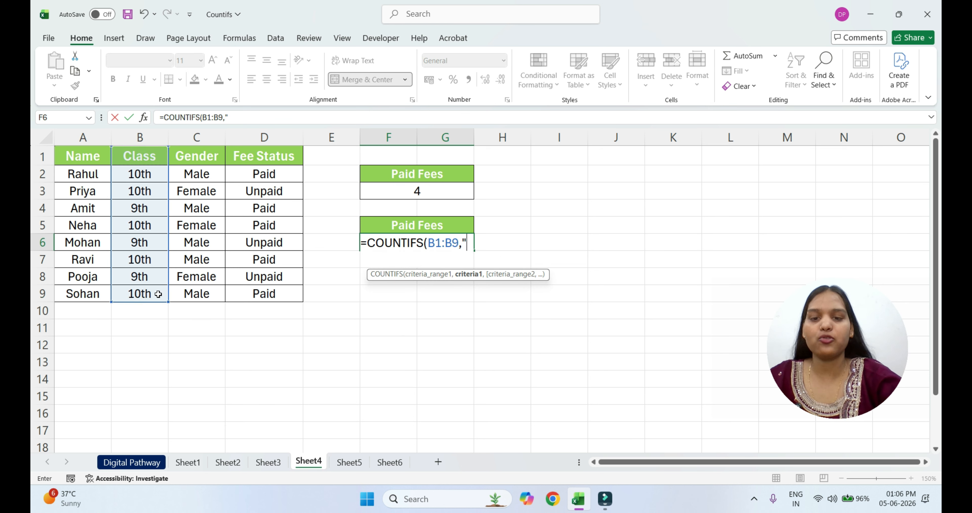
{"action": "type", "text": "\"10"}
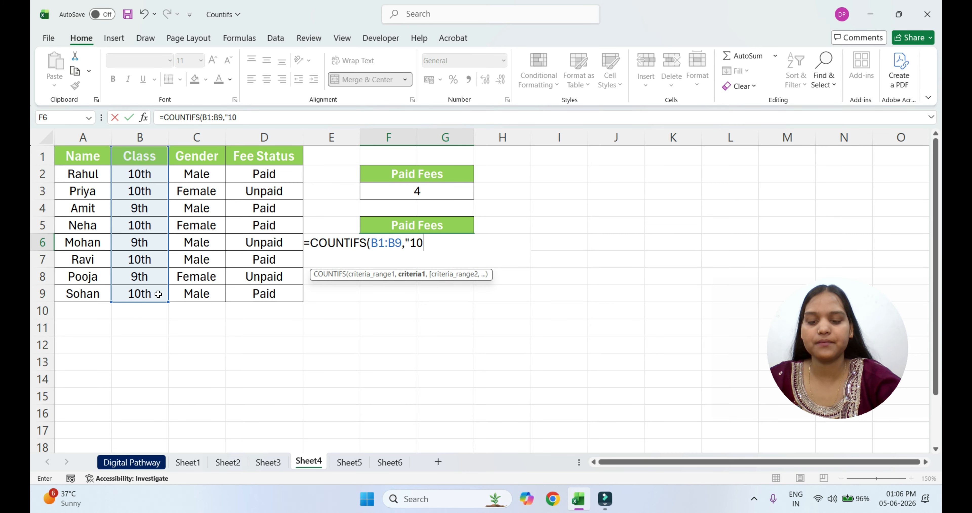
{"action": "type", "text": "TH\","}
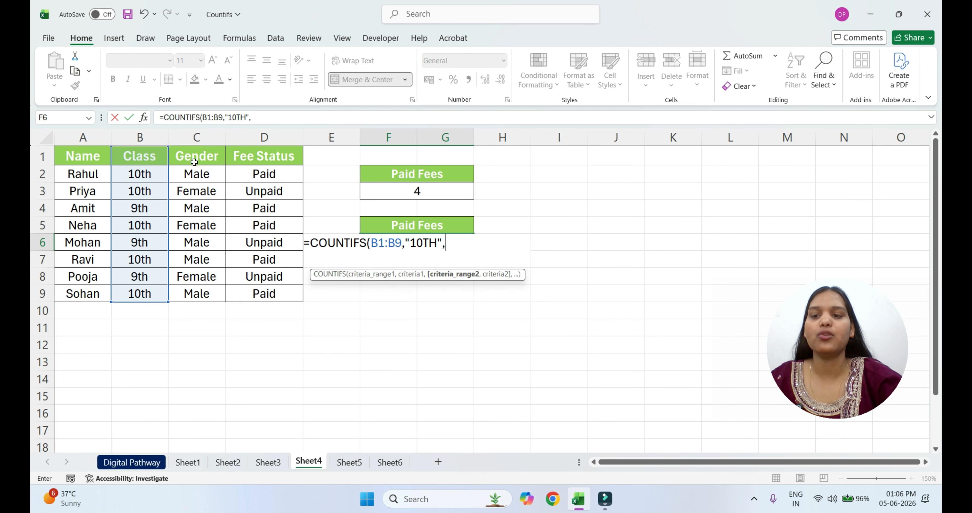
Add the Gender range C1:C9 with criterion "Male" as the formula's second condition
{"action": "left_click_drag", "start_coordinate": [190, 158], "coordinate": [198, 295]}
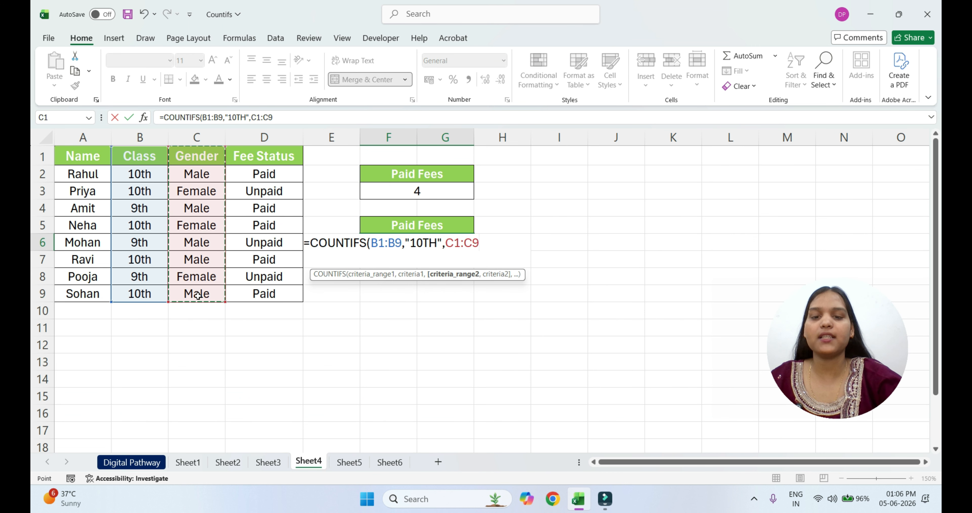
{"action": "type", "text": ","}
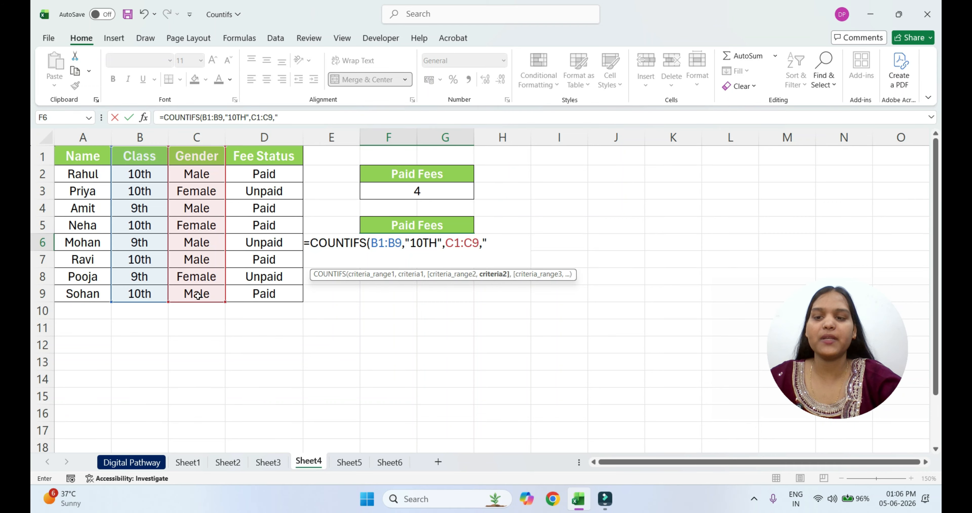
{"action": "type", "text": "\"Male\","}
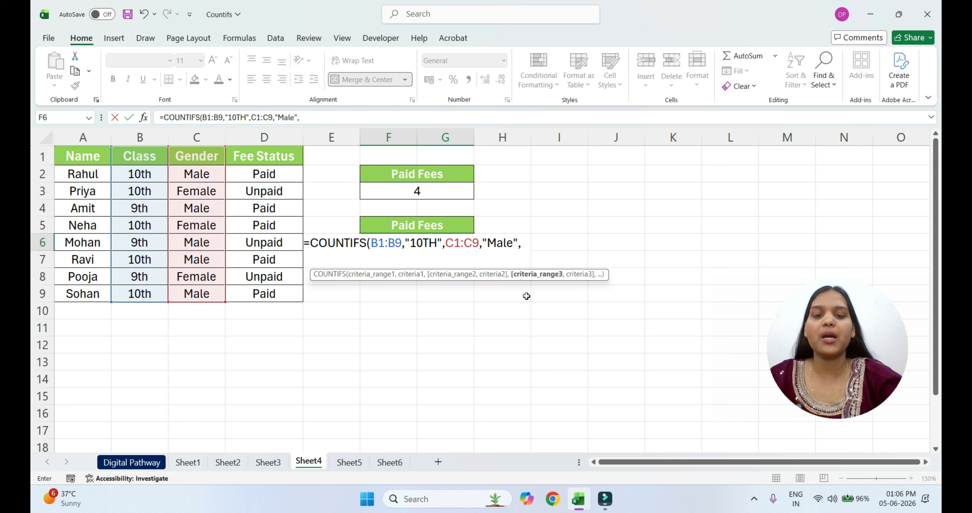
Add the Fee Status range D1:D9 with criterion "Paid" as third condition, enter the formula and select the result cell
{"action": "left_click", "coordinate": [249, 159]}
{"action": "left_click_drag", "start_coordinate": [249, 159], "coordinate": [266, 293]}
{"action": "type", "text": ","}
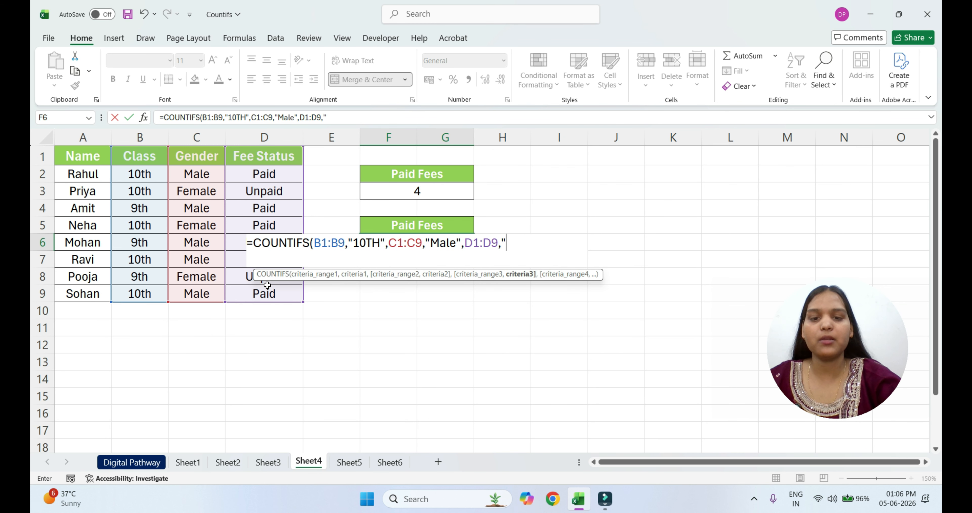
{"action": "type", "text": "\"Paid\")"}
{"action": "key", "text": "Return"}
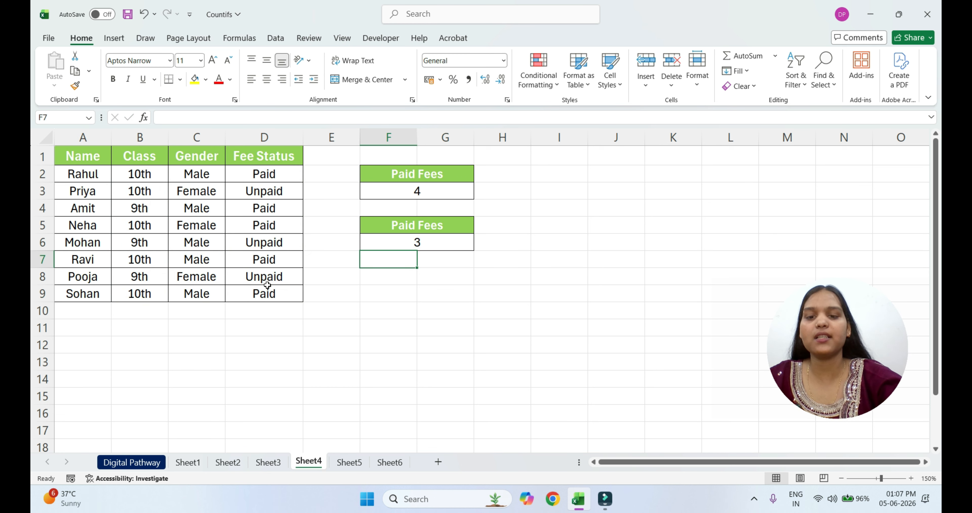
{"action": "left_click", "coordinate": [444, 247]}
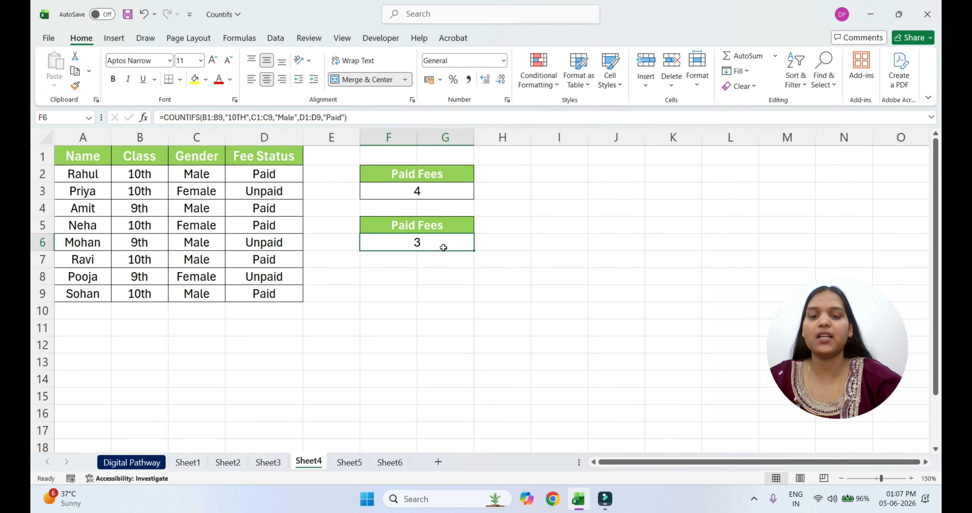
On Sheet5, start a COUNTIFS formula in the cell under Electronics Item Available, with Category range B1:B8 as first range
{"action": "left_click", "coordinate": [350, 465]}
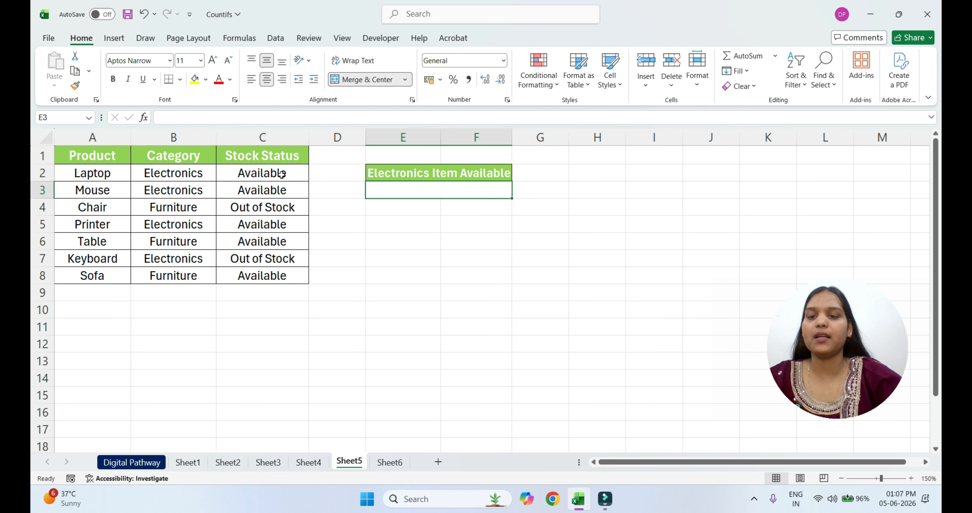
{"action": "left_click", "coordinate": [416, 193]}
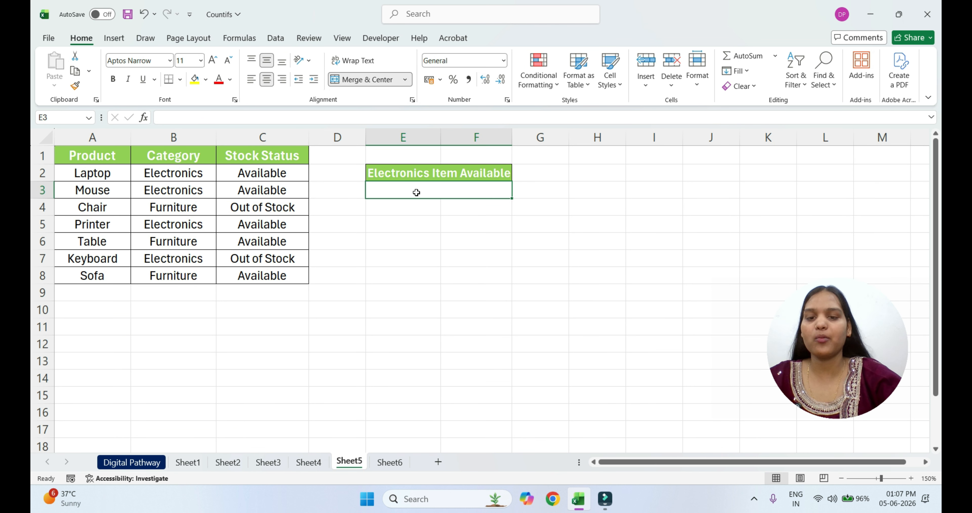
{"action": "type", "text": "=c"}
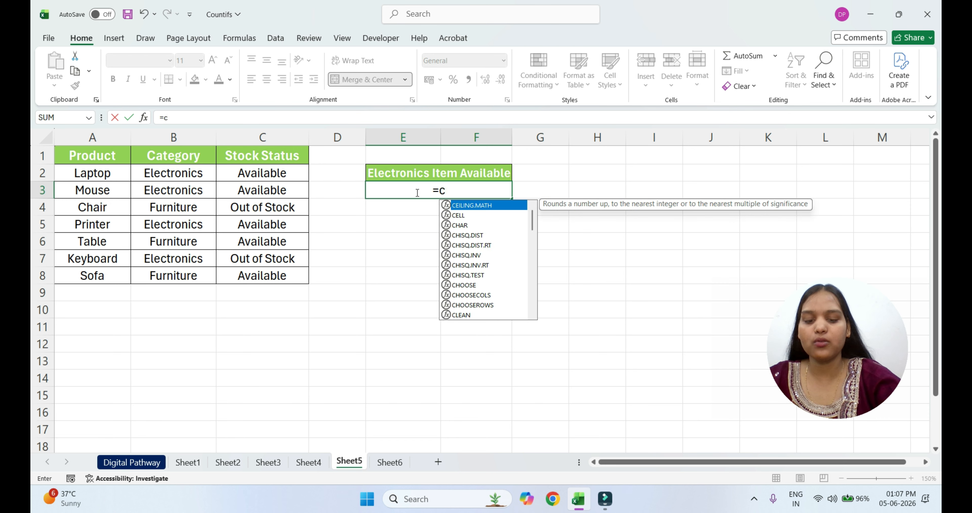
{"action": "type", "text": "ountif"}
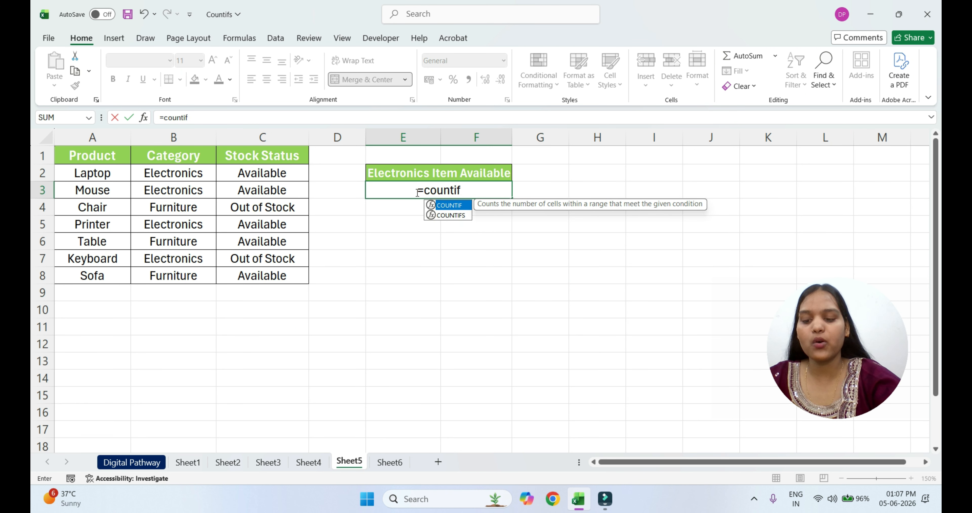
{"action": "type", "text": "s("}
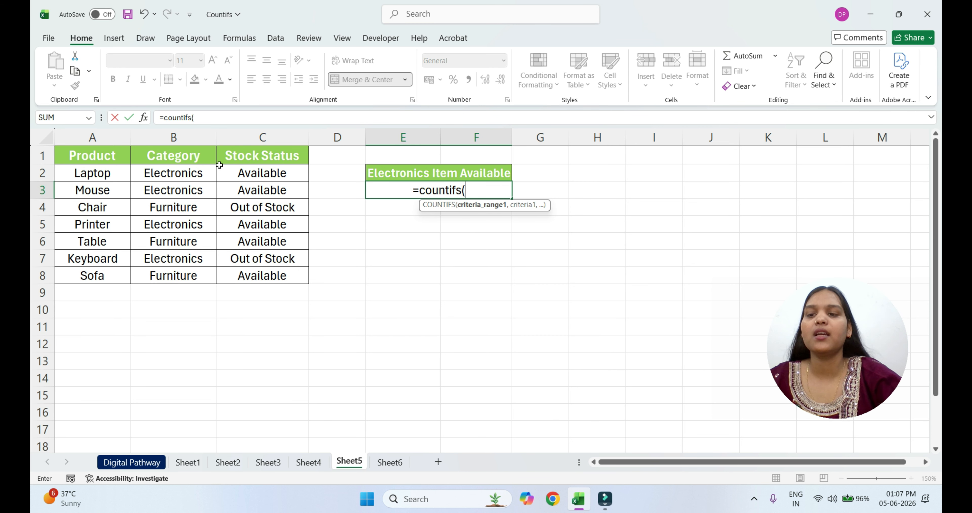
{"action": "left_click_drag", "start_coordinate": [173, 159], "coordinate": [185, 272]}
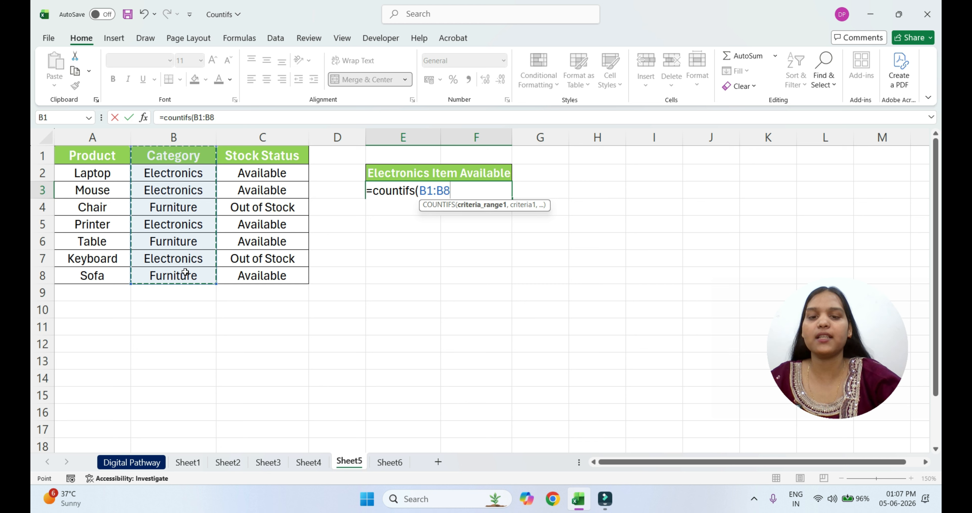
Add "Electronics" as the criterion for the formula's Category range
{"action": "type", "text": ",\""}
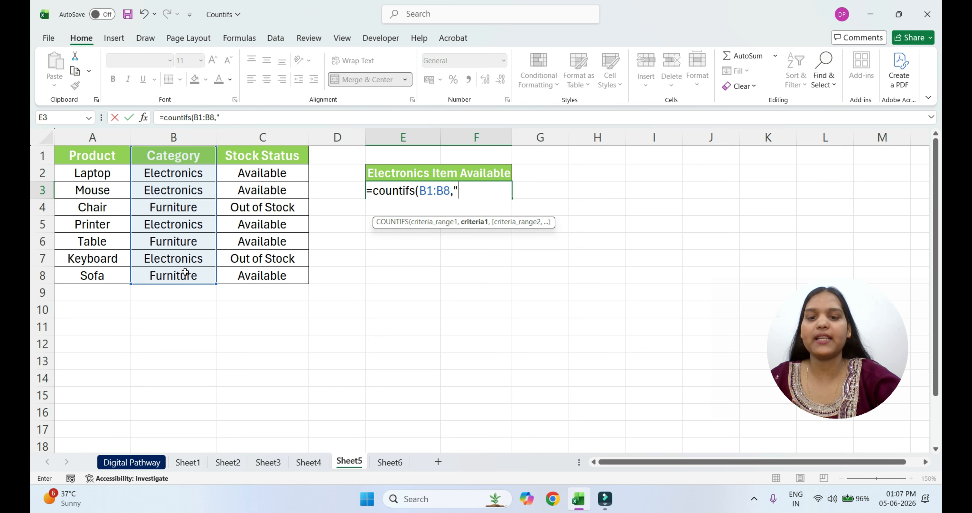
{"action": "type", "text": "El"}
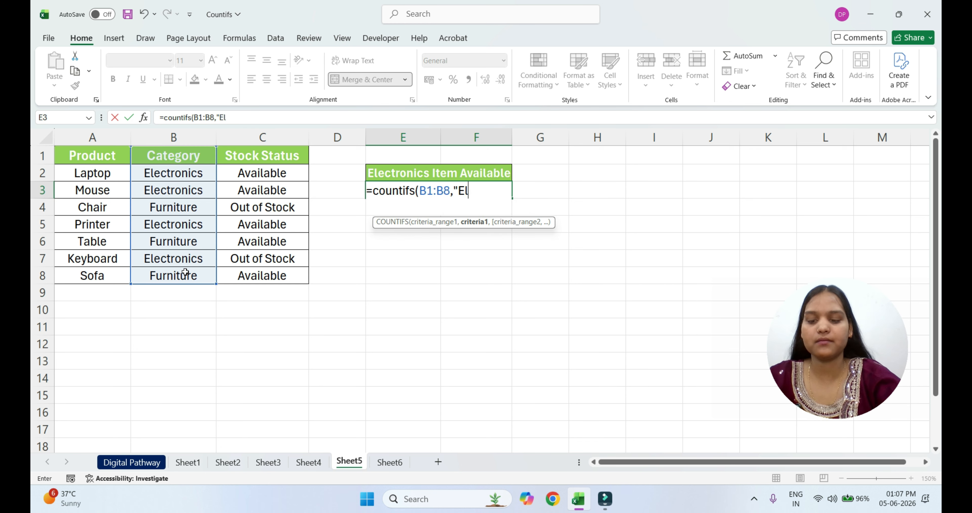
{"action": "type", "text": "ectron"}
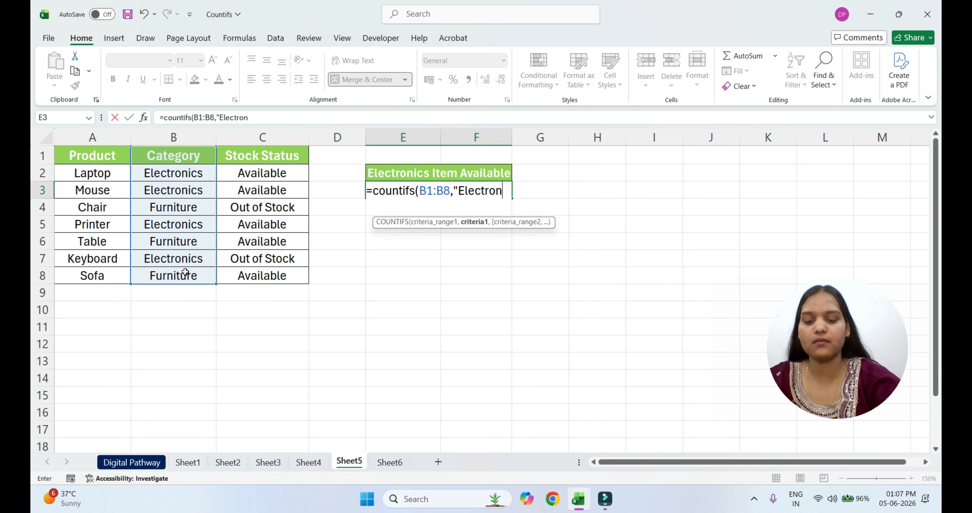
{"action": "type", "text": "ic\""}
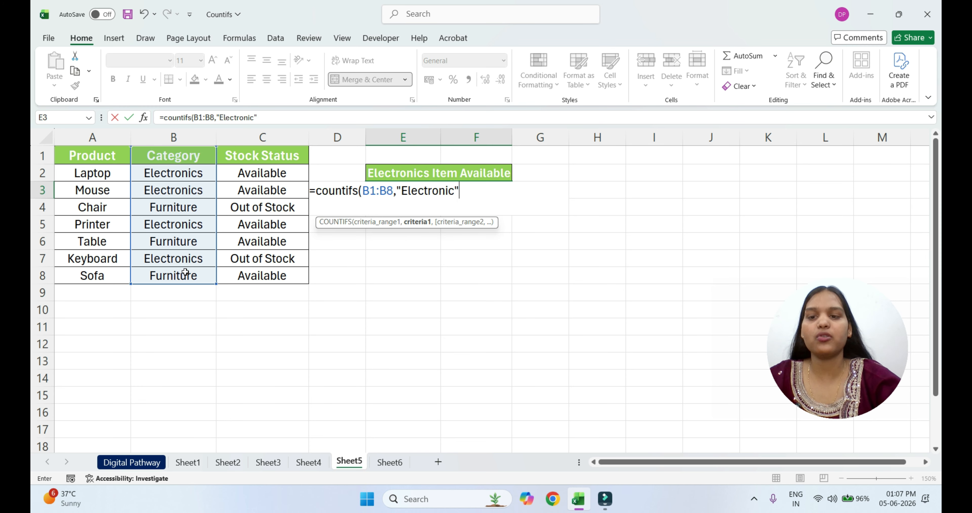
{"action": "key", "text": "BackSpace"}
{"action": "key", "text": "BackSpace"}
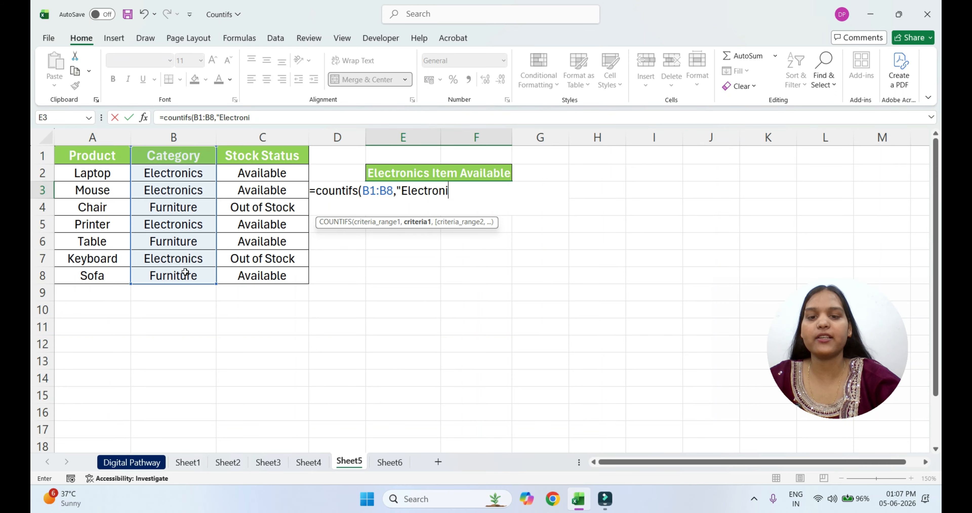
{"action": "type", "text": "cs"}
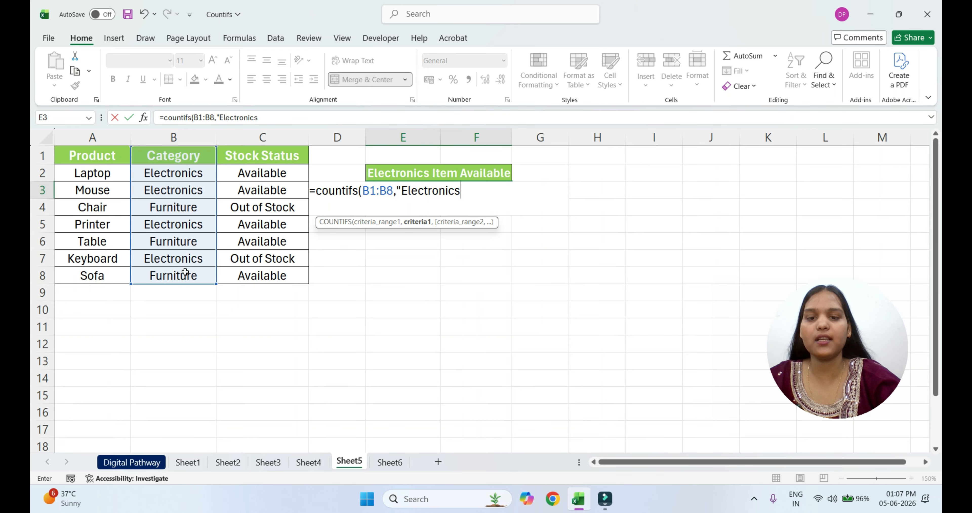
{"action": "type", "text": "\""}
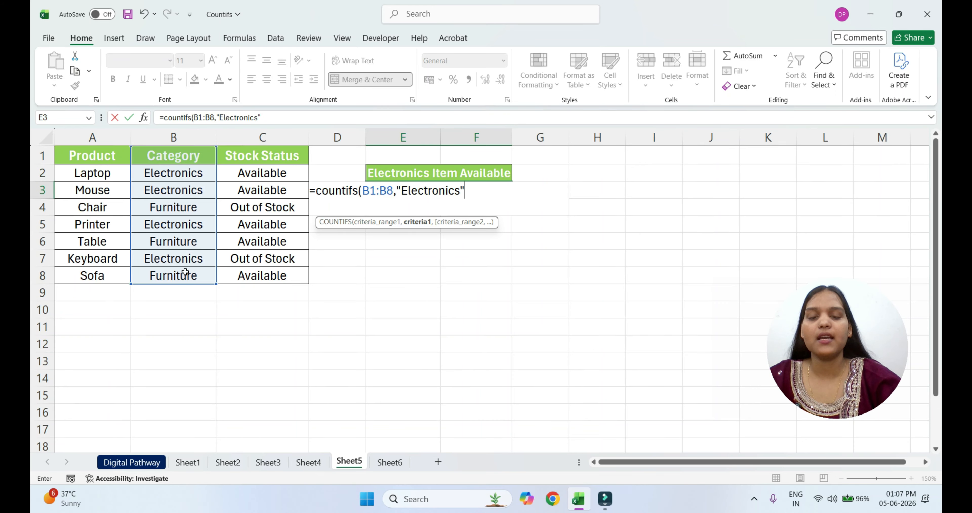
{"action": "type", "text": ","}
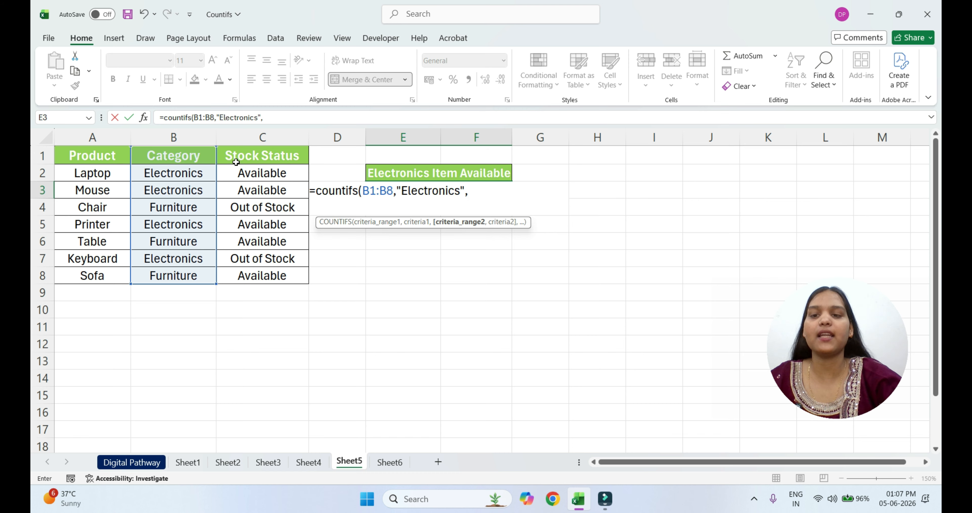
Add the Stock Status range C1:C8 with criterion "Available" as second condition, enter the formula and select the result cell
{"action": "left_click_drag", "start_coordinate": [236, 157], "coordinate": [260, 277]}
{"action": "type", "text": ","}
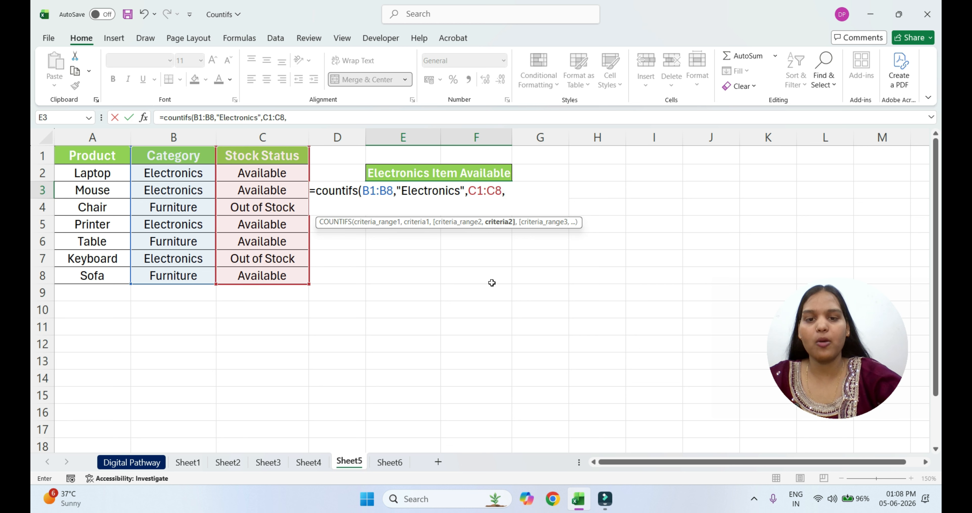
{"action": "type", "text": "\"Av"}
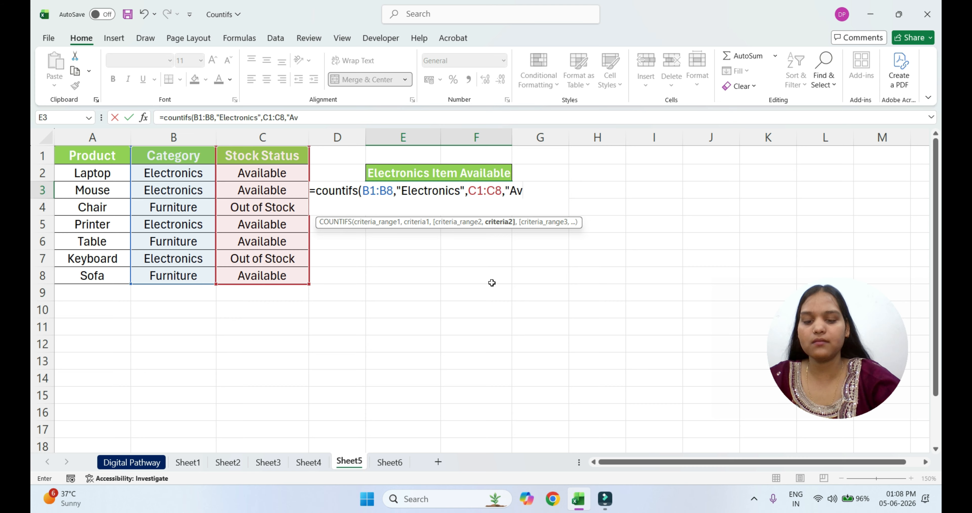
{"action": "type", "text": "ailable"}
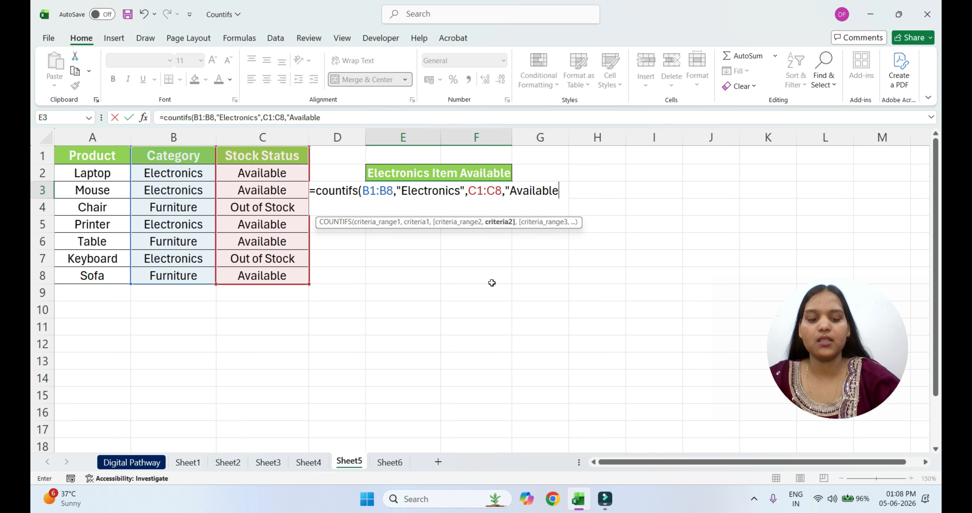
{"action": "type", "text": "\")"}
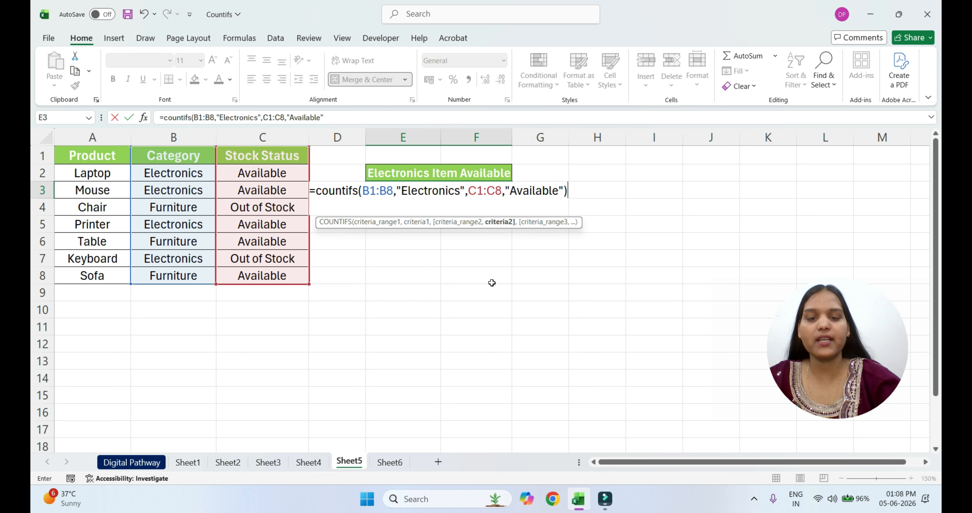
{"action": "key", "text": "Return"}
{"action": "left_click", "coordinate": [475, 190]}
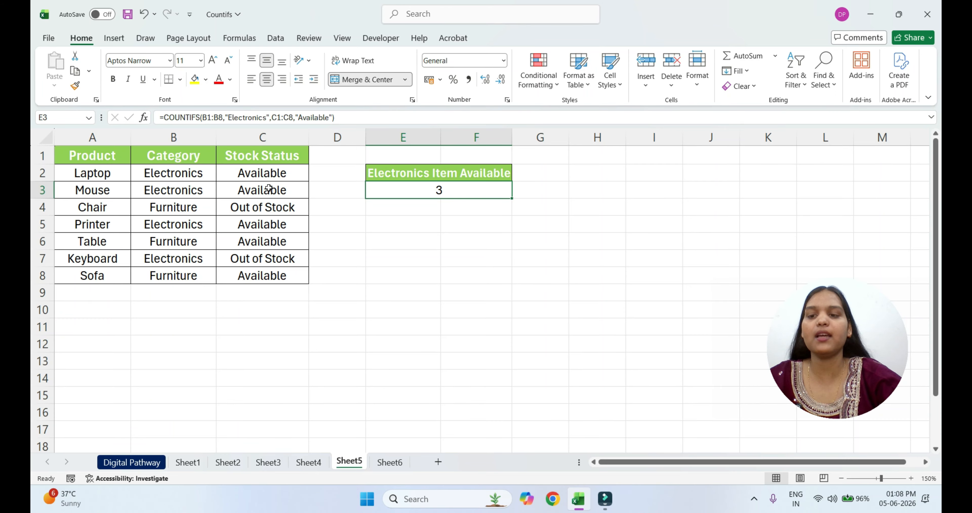
Check the category and stock status of the Printer and Keyboard rows against the Electronics Item Available result
{"action": "left_click", "coordinate": [179, 227]}
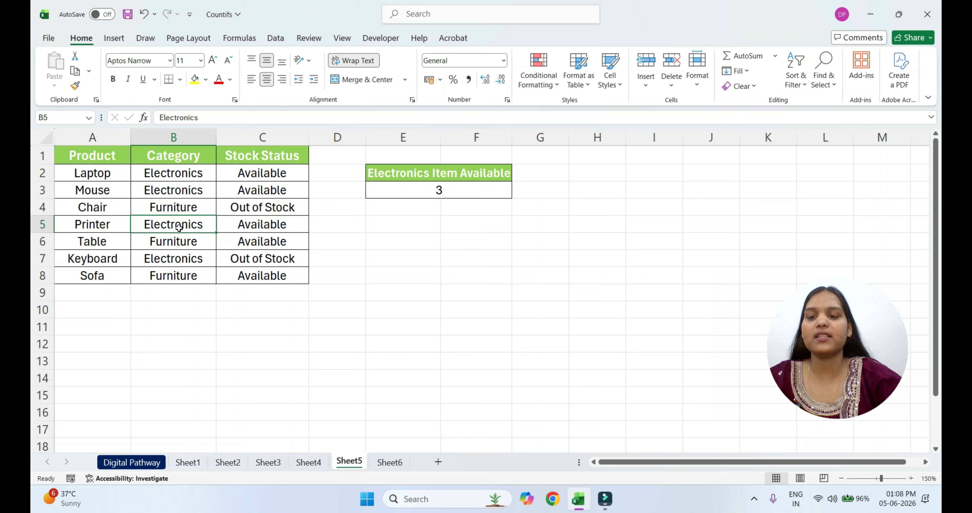
{"action": "left_click", "coordinate": [260, 225]}
{"action": "left_click", "coordinate": [170, 259]}
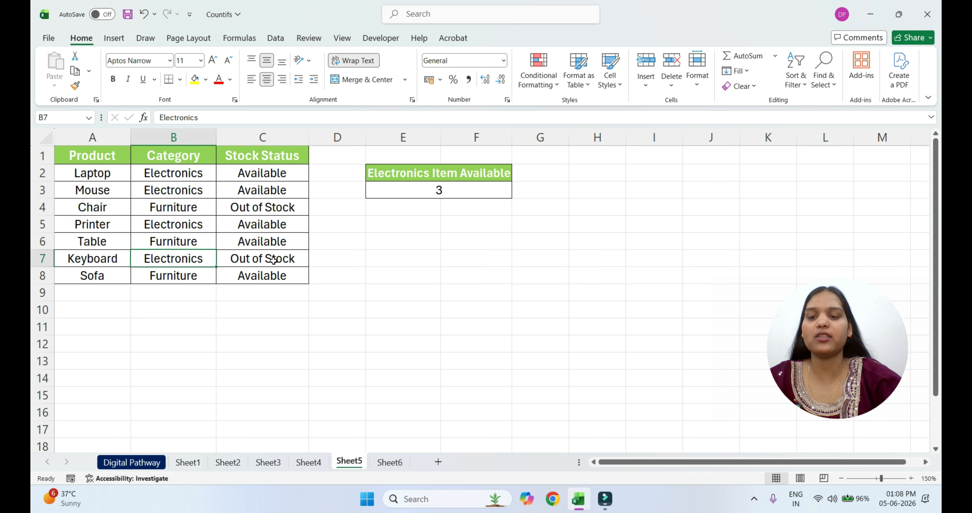
{"action": "left_click", "coordinate": [462, 188]}
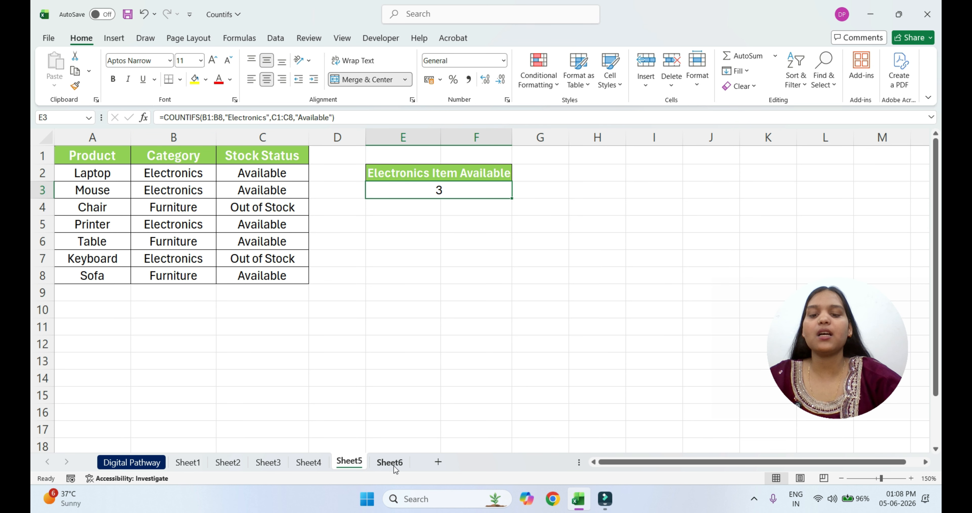
On Sheet6, start a COUNTIFS formula in the cell under HR Department, with Gender range B1:B16 and criterion "Male"
{"action": "left_click", "coordinate": [392, 466]}
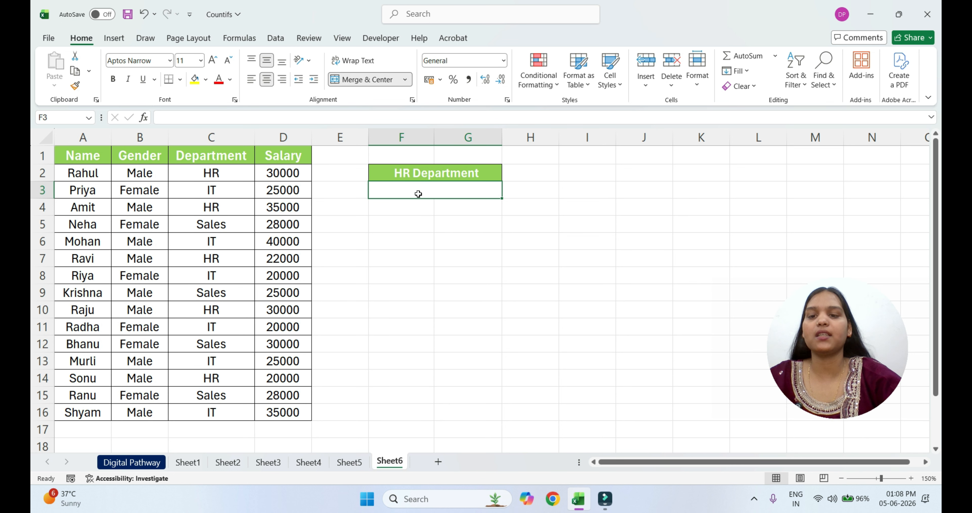
{"action": "left_click", "coordinate": [431, 189]}
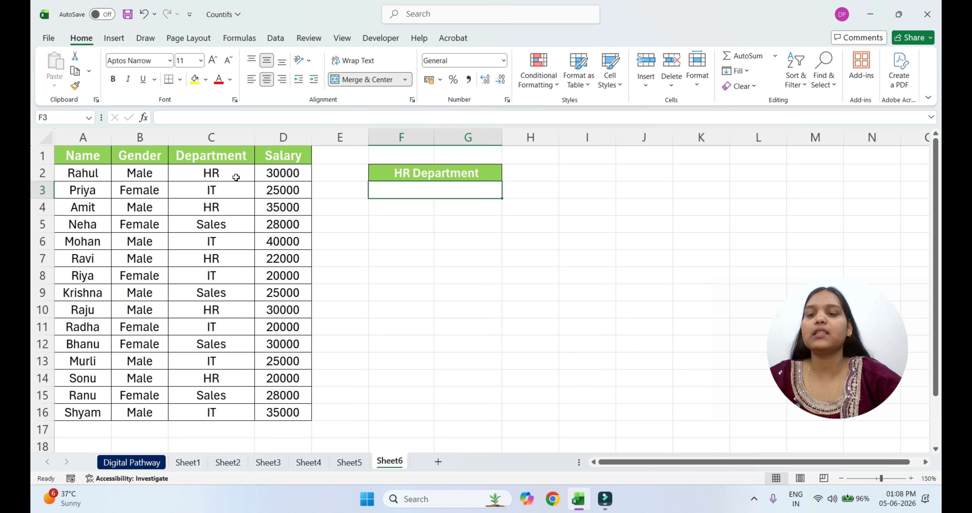
{"action": "left_click", "coordinate": [422, 192]}
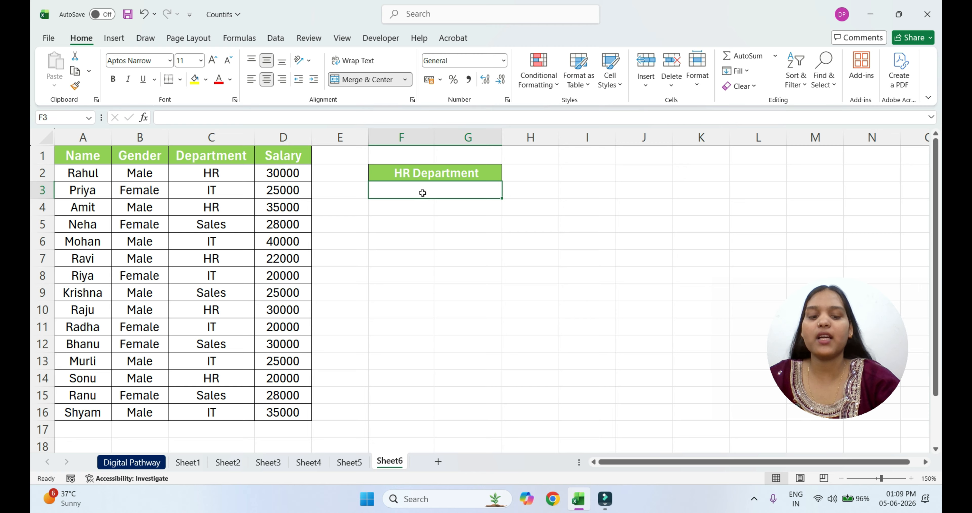
{"action": "type", "text": "=co"}
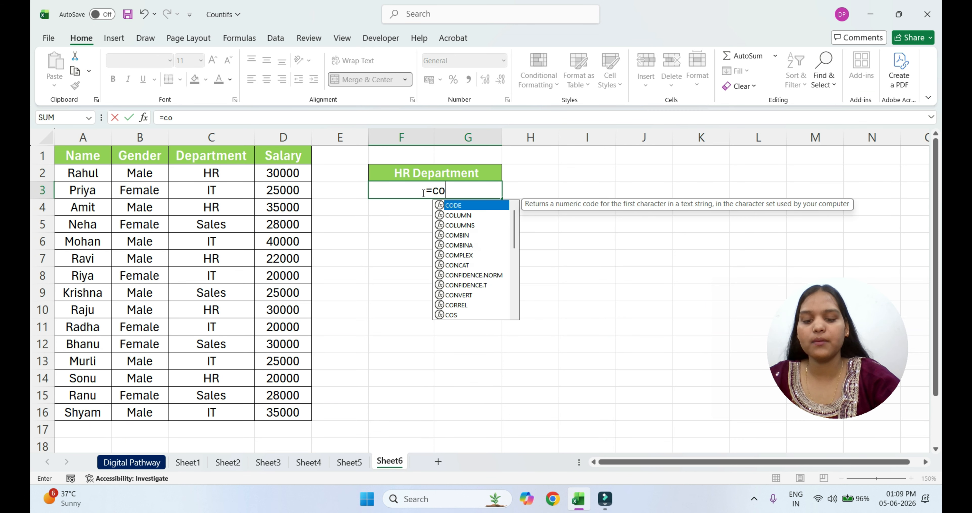
{"action": "type", "text": "untifs"}
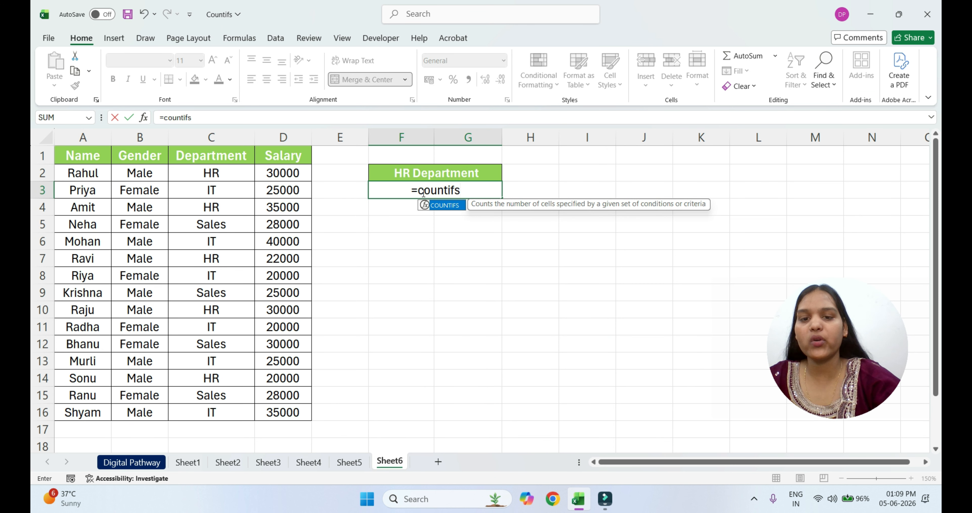
{"action": "type", "text": "("}
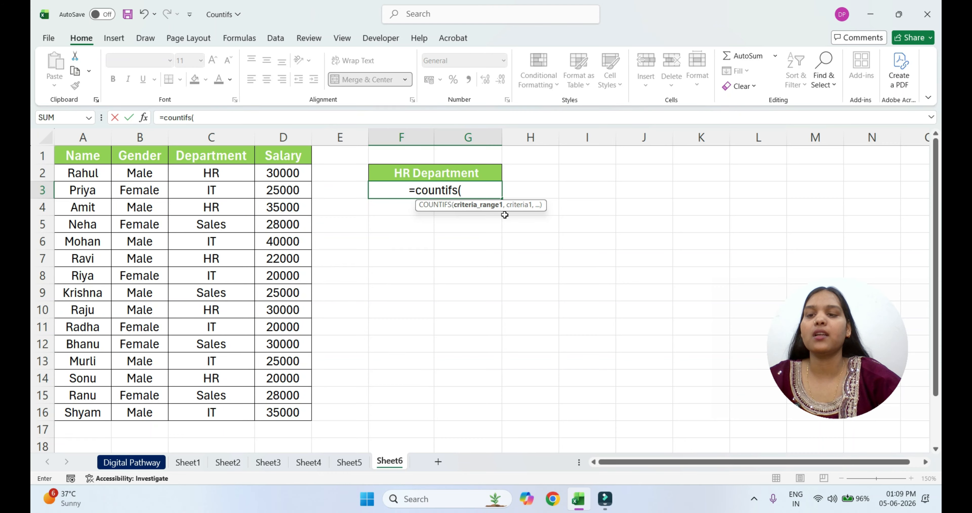
{"action": "left_click_drag", "start_coordinate": [140, 160], "coordinate": [163, 406]}
{"action": "type", "text": ","}
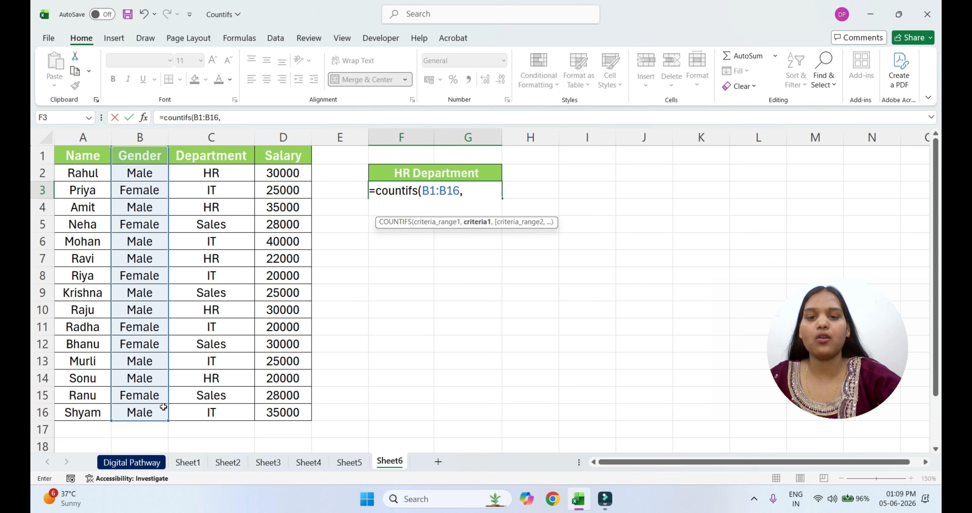
{"action": "type", "text": "\"M"}
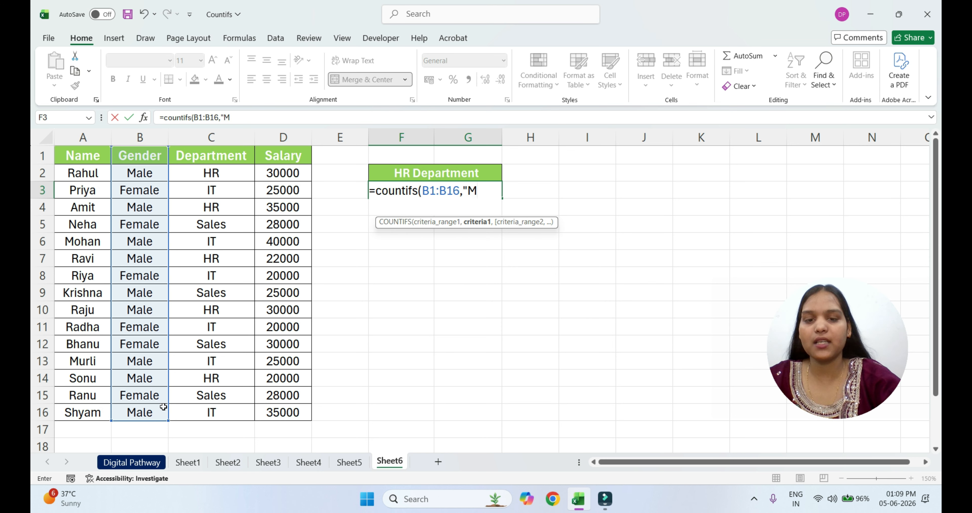
{"action": "type", "text": "ale"}
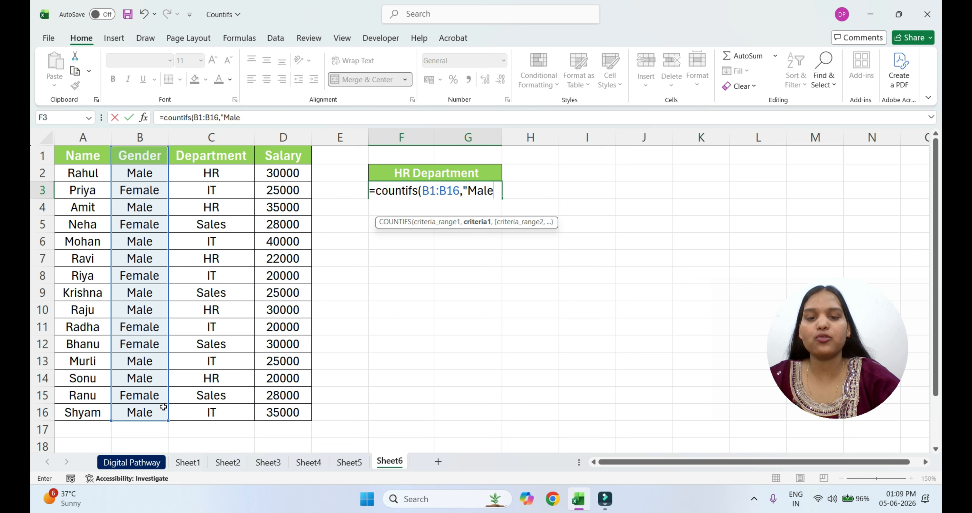
{"action": "type", "text": "\","}
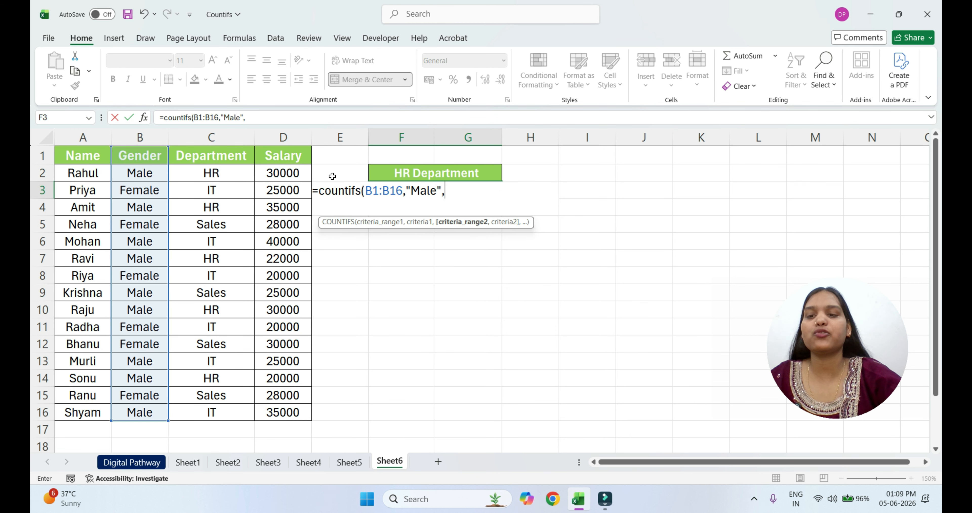
Add the Department range C1:C16 with criterion "HR" as the second condition of the COUNTIFS formula
{"action": "left_click_drag", "start_coordinate": [205, 157], "coordinate": [216, 412]}
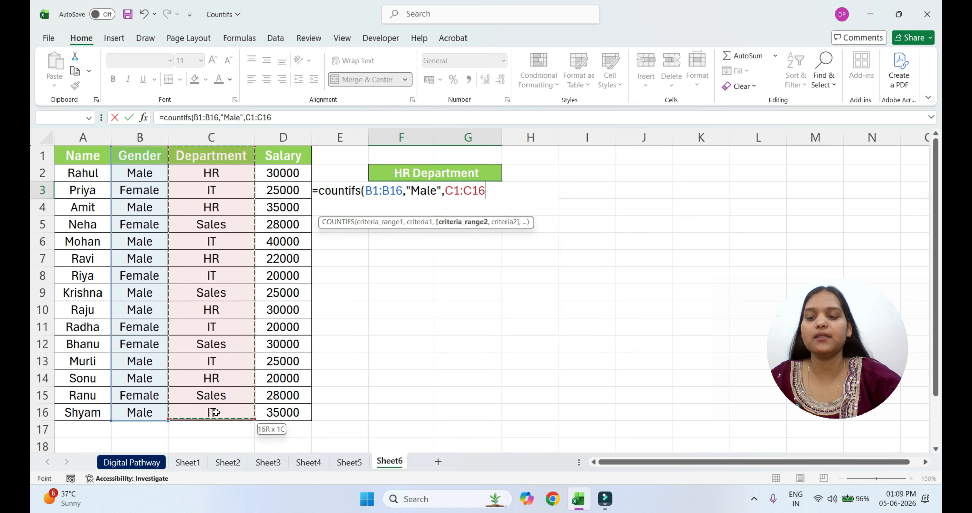
{"action": "type", "text": ","}
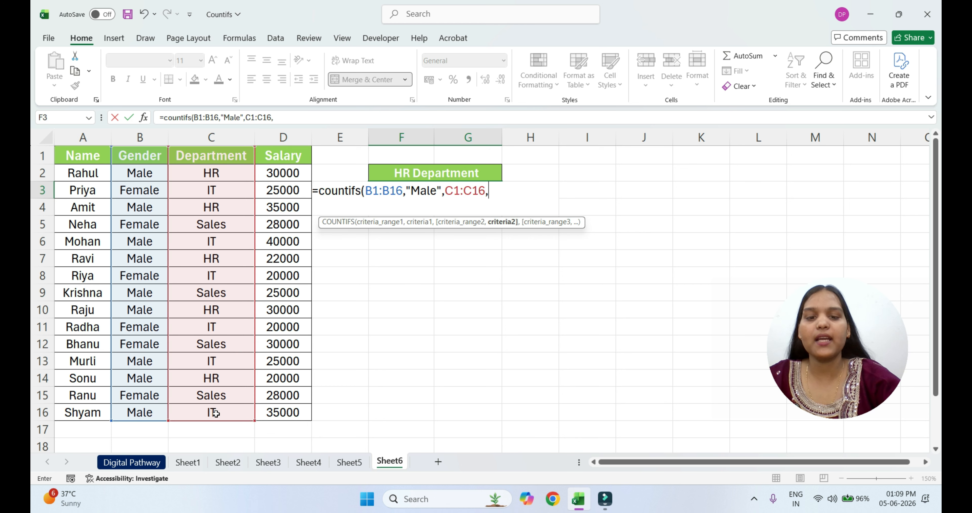
{"action": "type", "text": "\"H"}
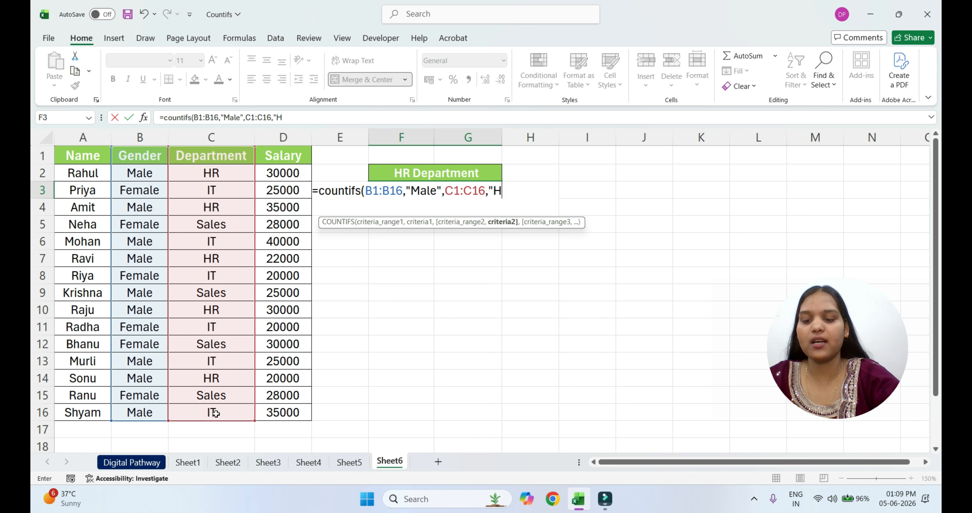
{"action": "type", "text": "R\","}
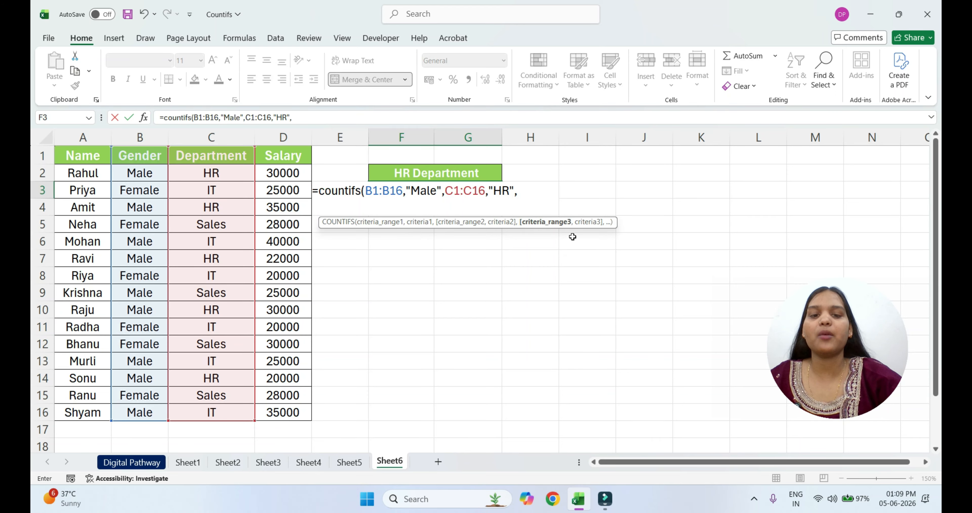
Add the Salary range D1:D16 with criterion ">30000" as third condition, enter the formula and select the result cell
{"action": "left_click_drag", "start_coordinate": [276, 155], "coordinate": [306, 413]}
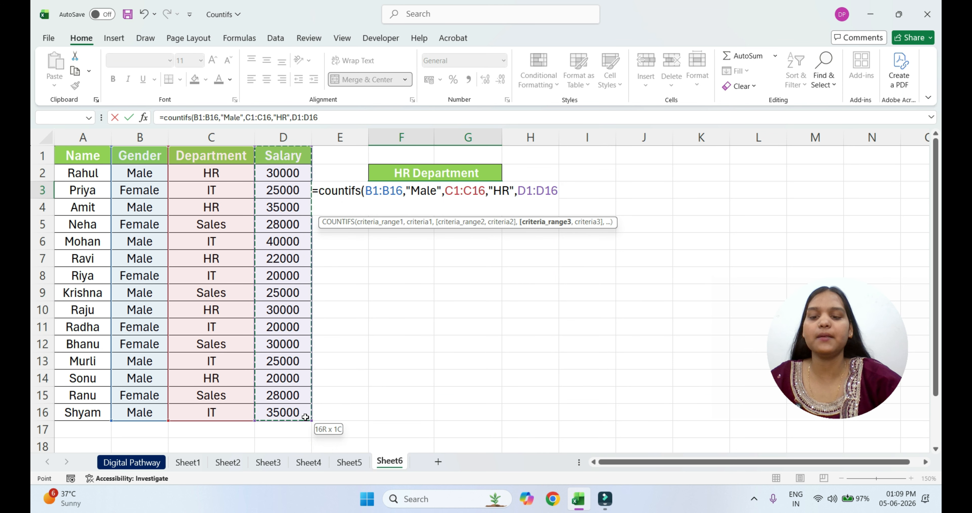
{"action": "type", "text": ","}
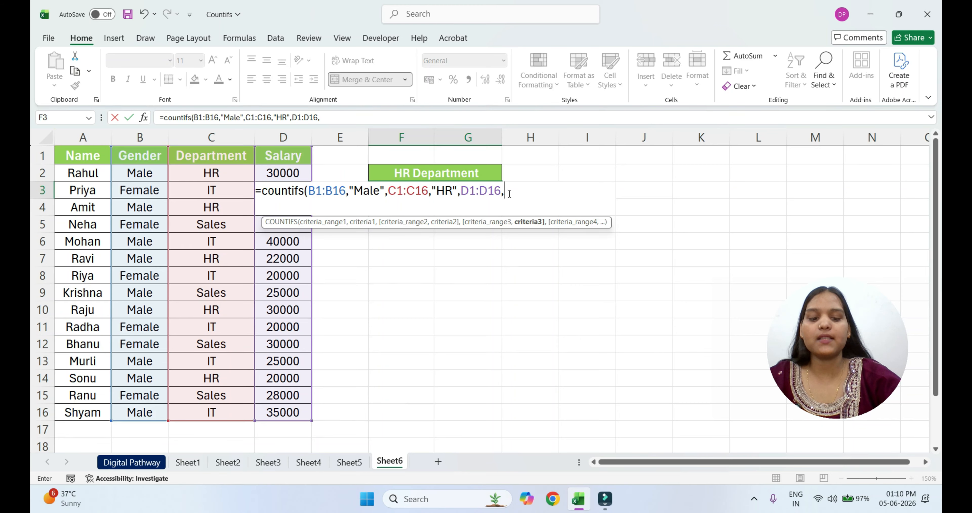
{"action": "type", "text": "\">"}
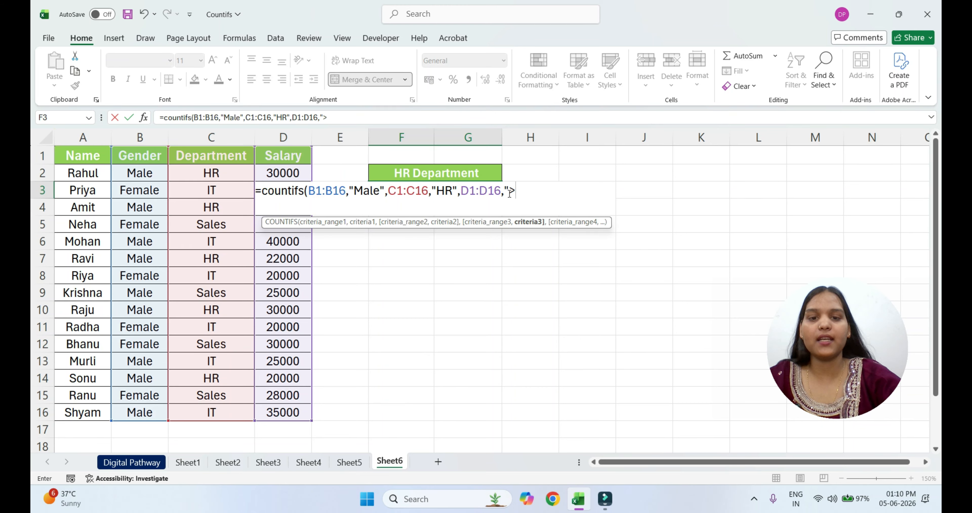
{"action": "type", "text": "3"}
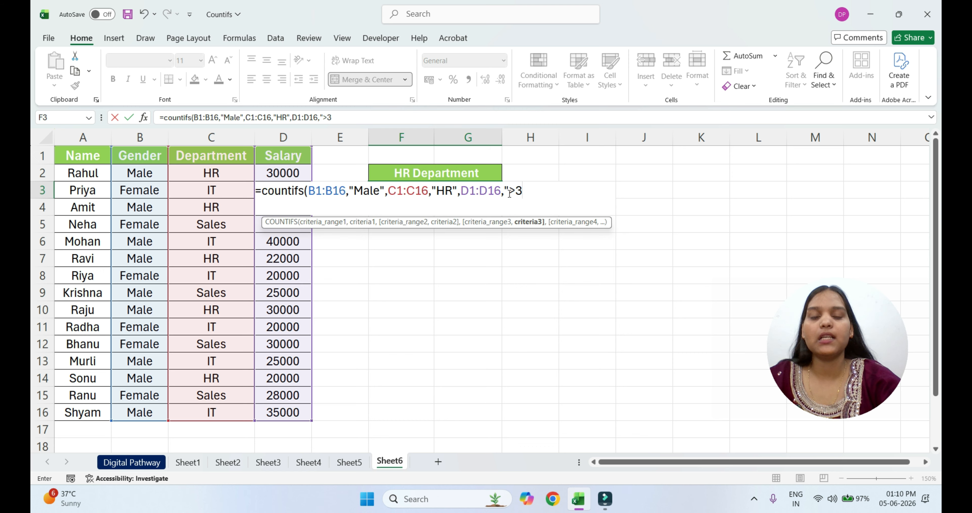
{"action": "type", "text": "0000"}
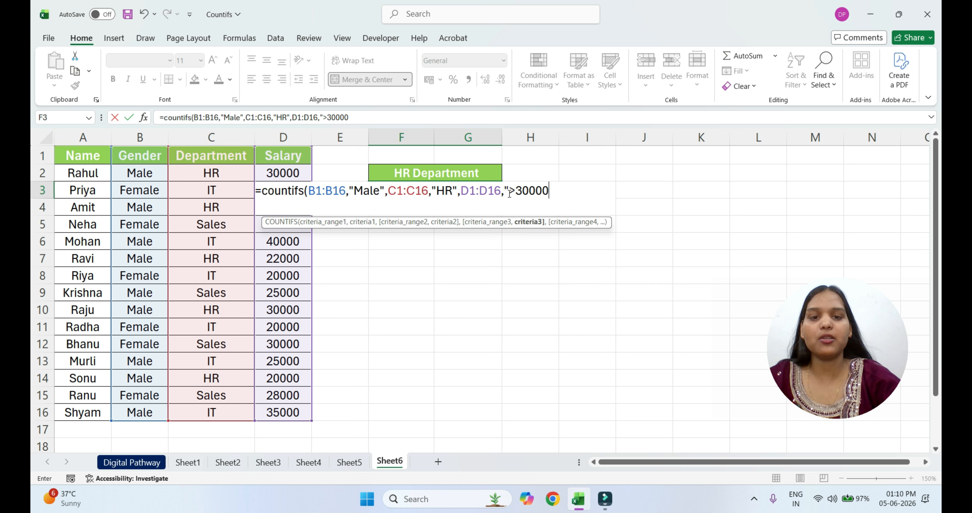
{"action": "type", "text": "\")"}
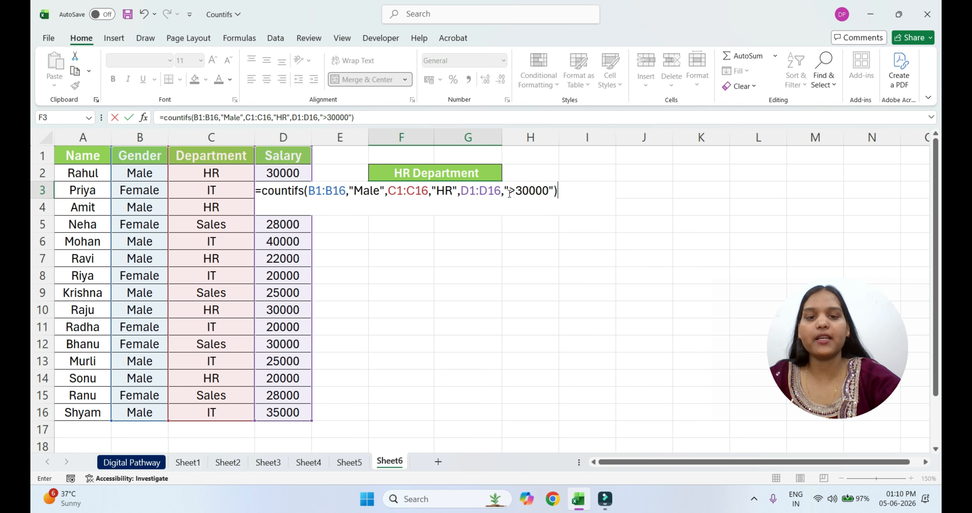
{"action": "key", "text": "Return"}
{"action": "left_click", "coordinate": [459, 190]}
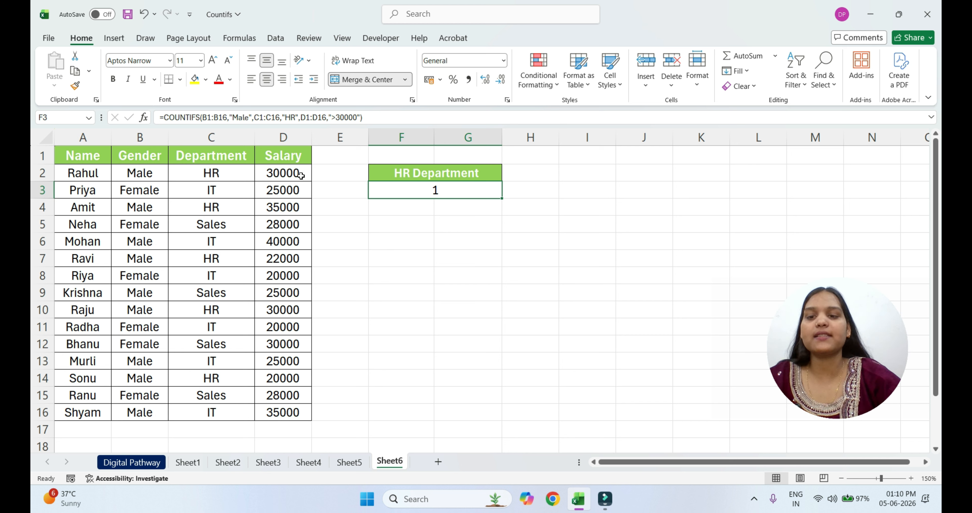
Change the formula's salary criterion to ">=30000" and select the HR Department result cell
{"action": "double_click", "coordinate": [454, 190]}
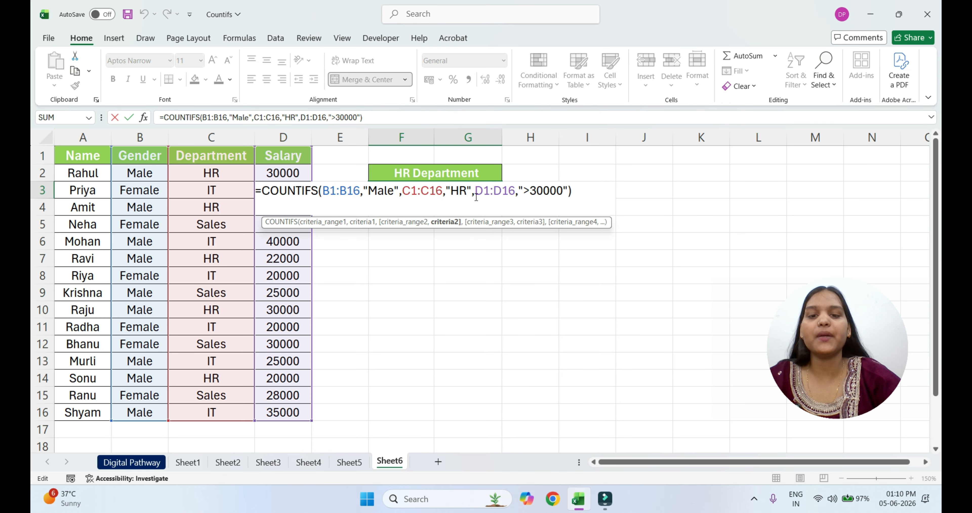
{"action": "left_click", "coordinate": [530, 191]}
{"action": "type", "text": "="}
{"action": "key", "text": "Return"}
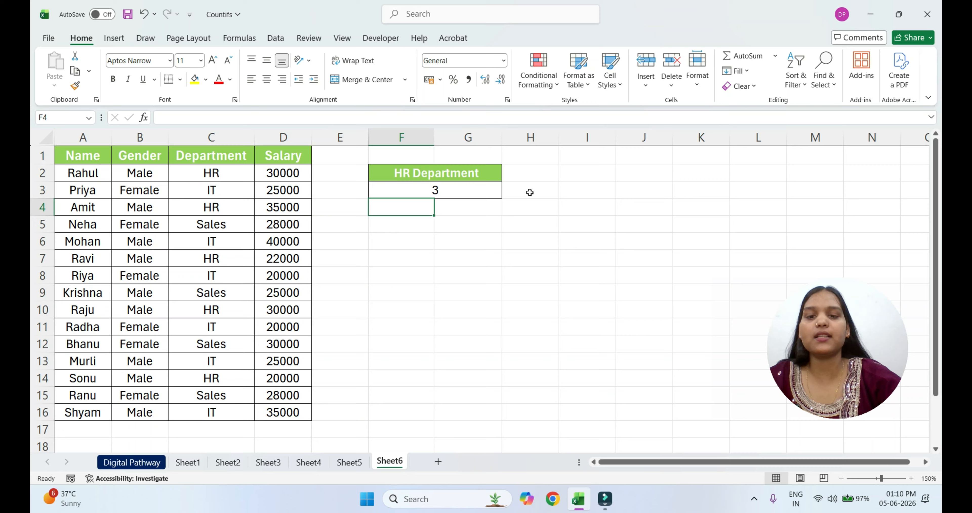
{"action": "left_click", "coordinate": [463, 190]}
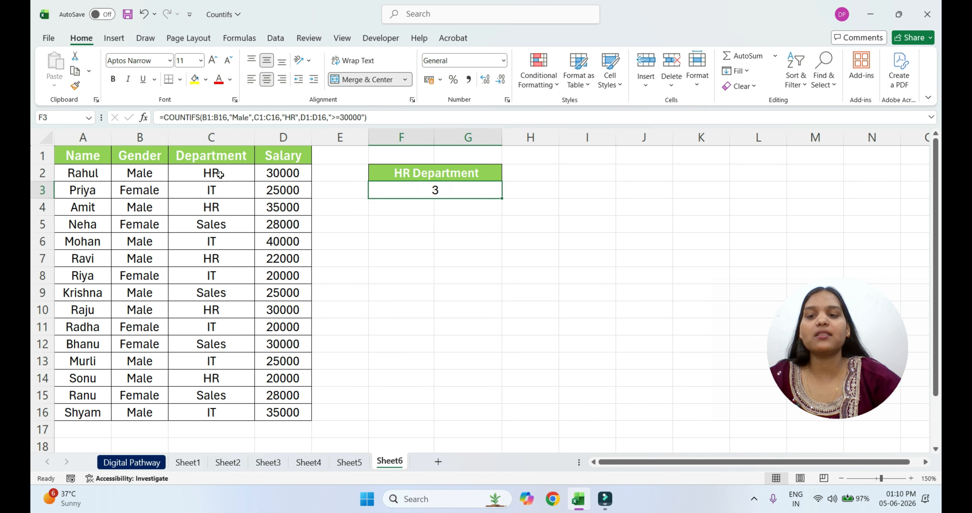
Check the department and salary of the HR employees in rows 2, 4, 7, 10 and 14 against the HR Department result
{"action": "left_click", "coordinate": [249, 174]}
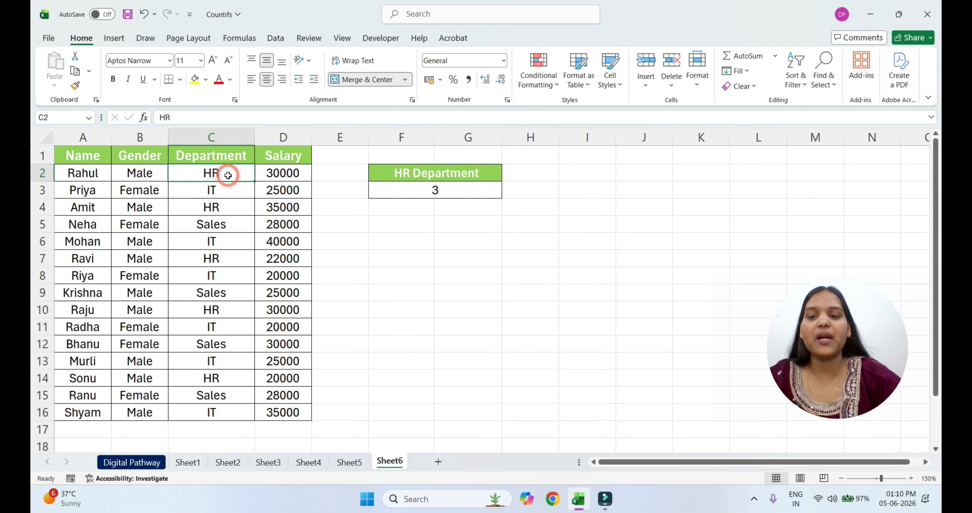
{"action": "left_click", "coordinate": [285, 175]}
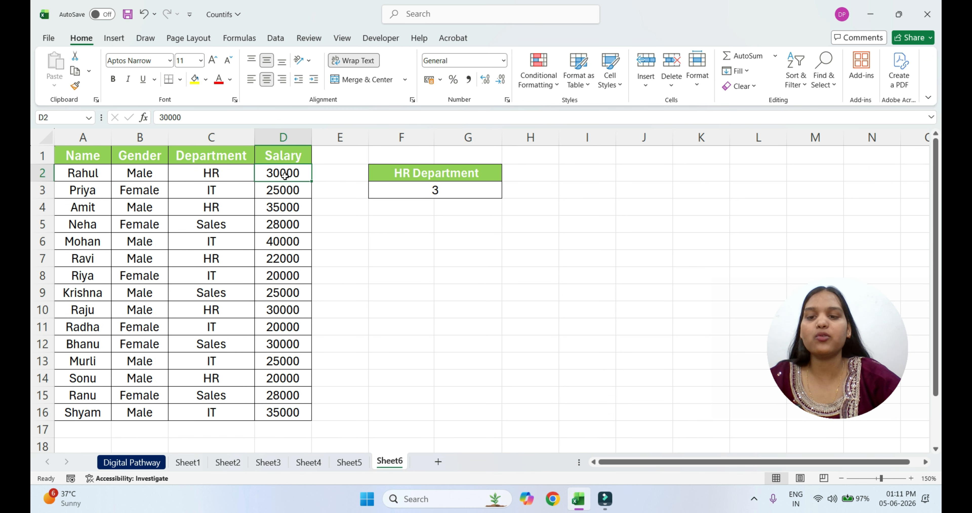
{"action": "left_click", "coordinate": [205, 208]}
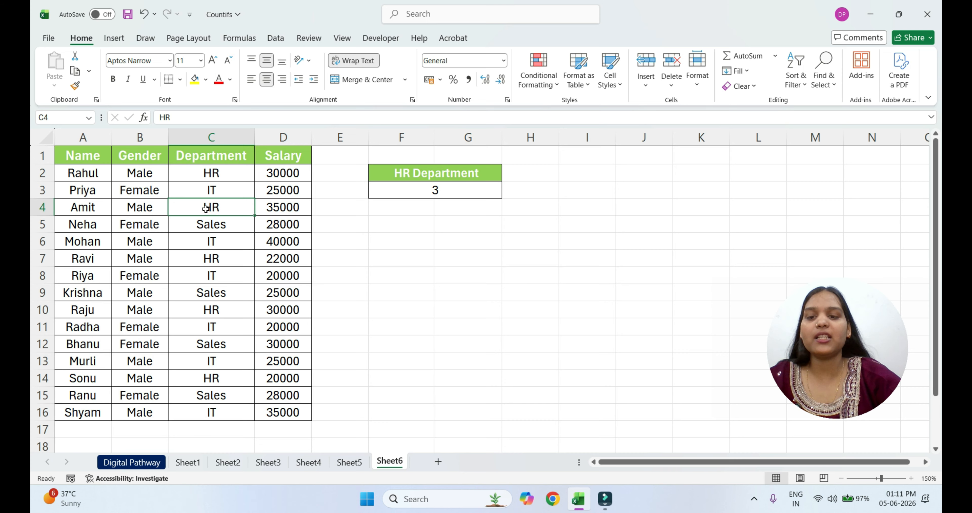
{"action": "left_click", "coordinate": [290, 210]}
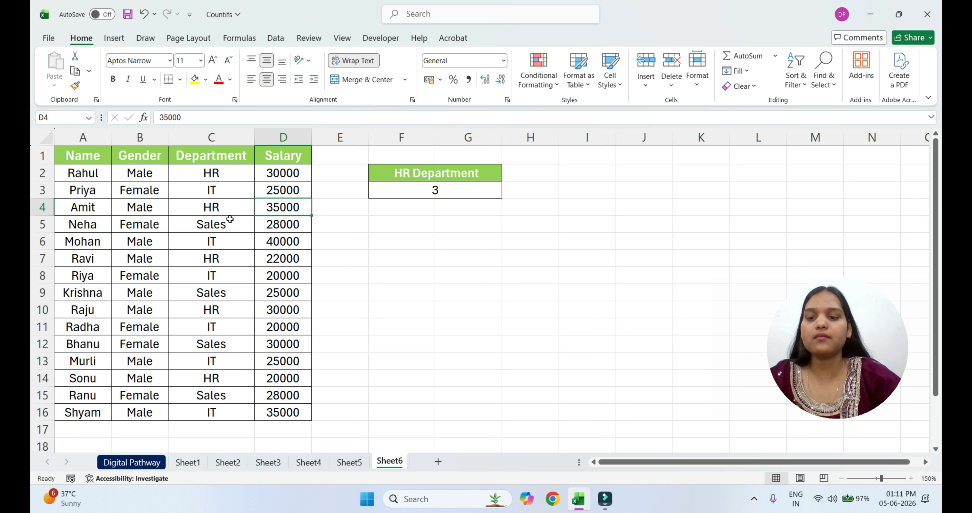
{"action": "left_click", "coordinate": [213, 262]}
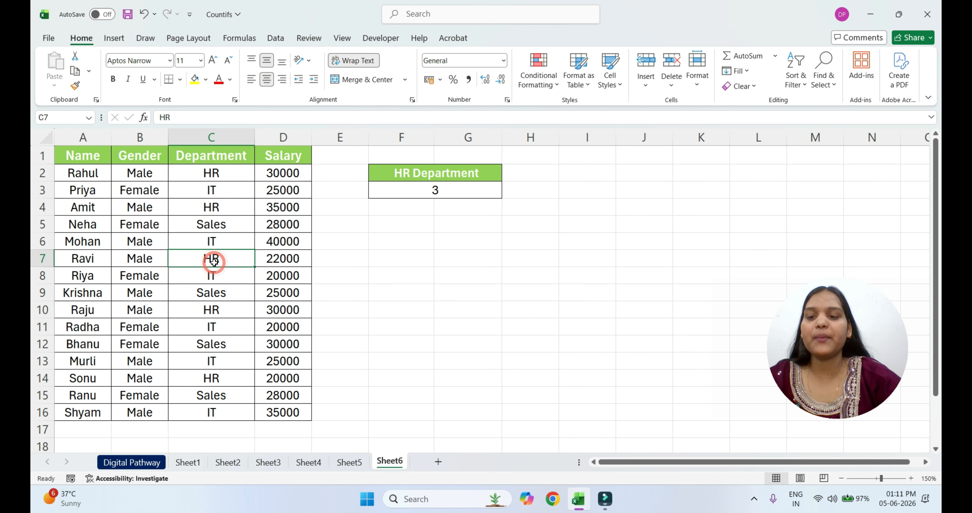
{"action": "left_click", "coordinate": [281, 261]}
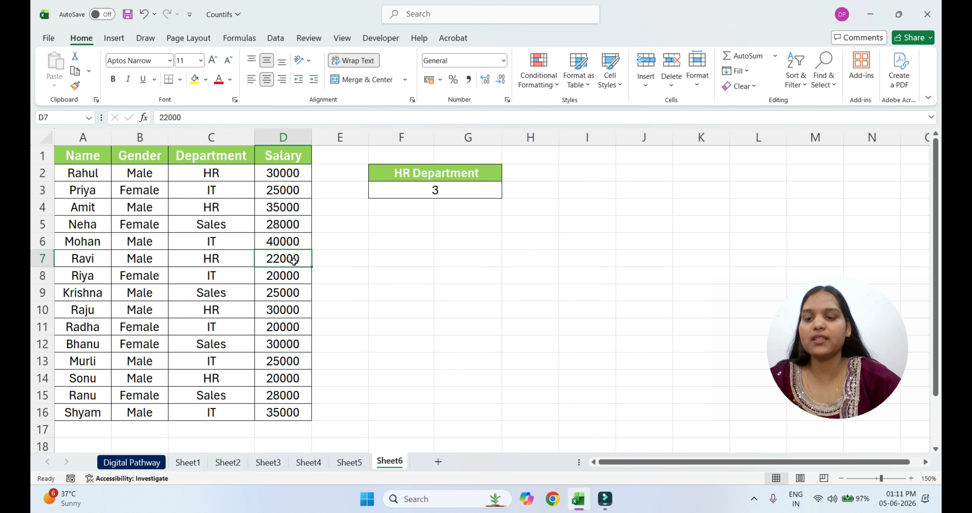
{"action": "left_click", "coordinate": [228, 311]}
{"action": "left_click", "coordinate": [293, 312]}
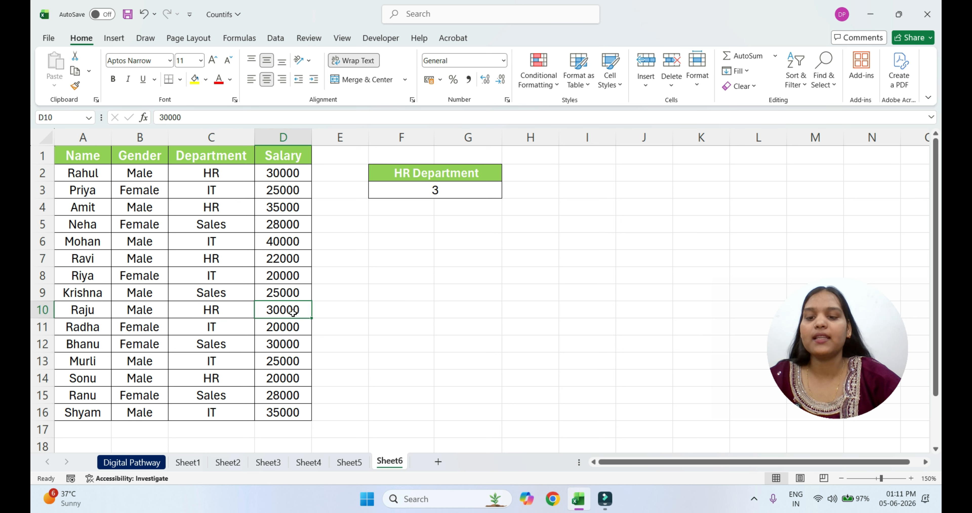
{"action": "left_click", "coordinate": [221, 376]}
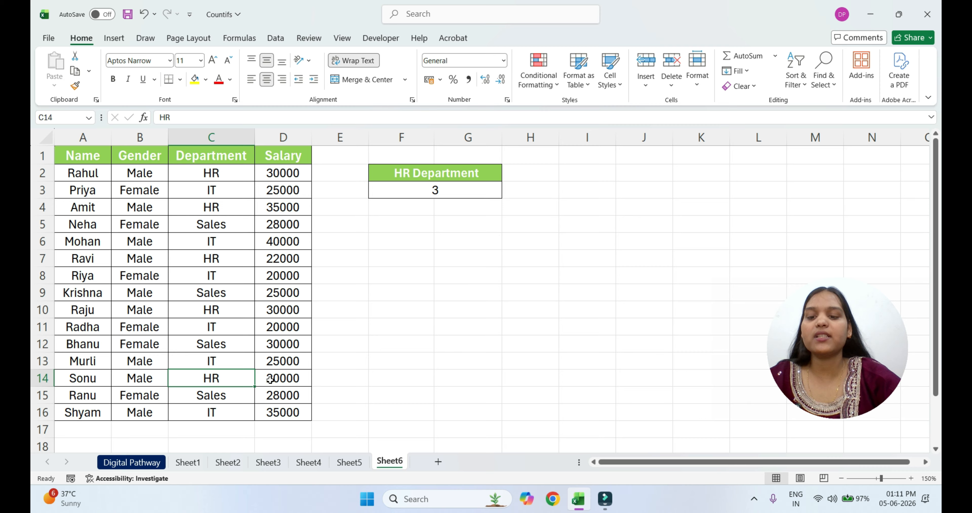
{"action": "left_click", "coordinate": [294, 379]}
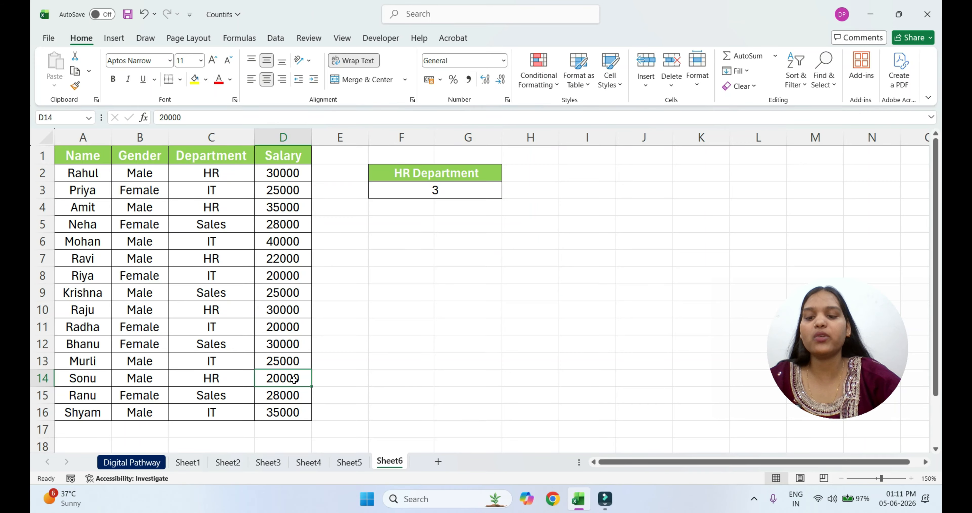
Open the HR Department formula in F3 for editing at its salary criterion
{"action": "left_click", "coordinate": [482, 193]}
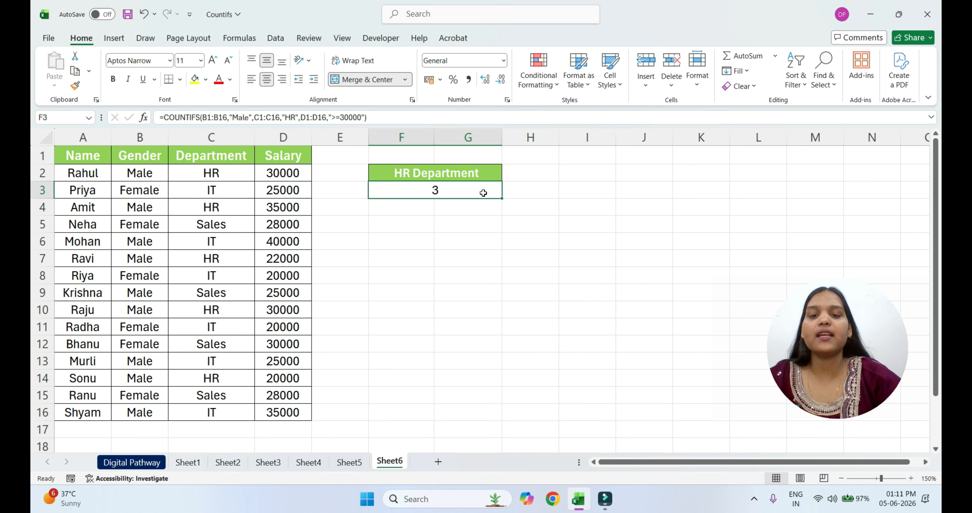
{"action": "double_click", "coordinate": [483, 192]}
{"action": "left_click", "coordinate": [536, 194]}
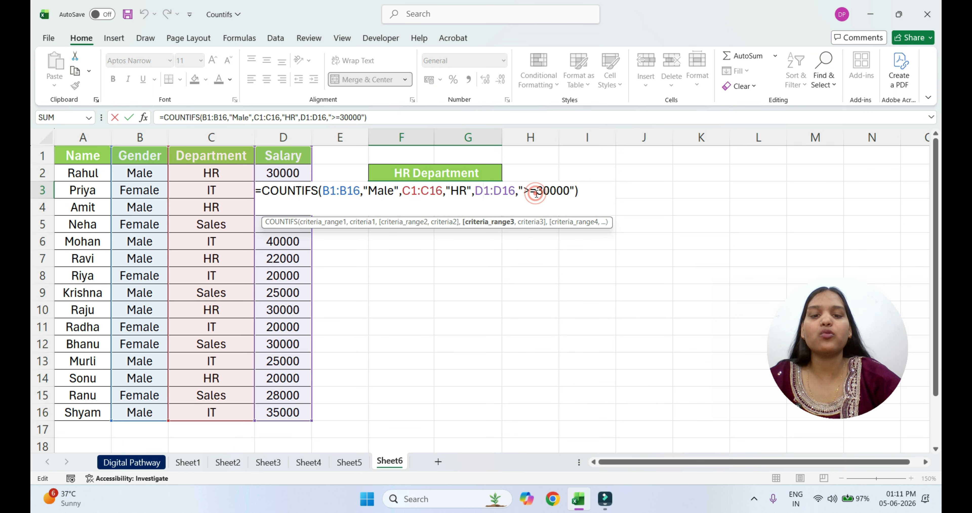